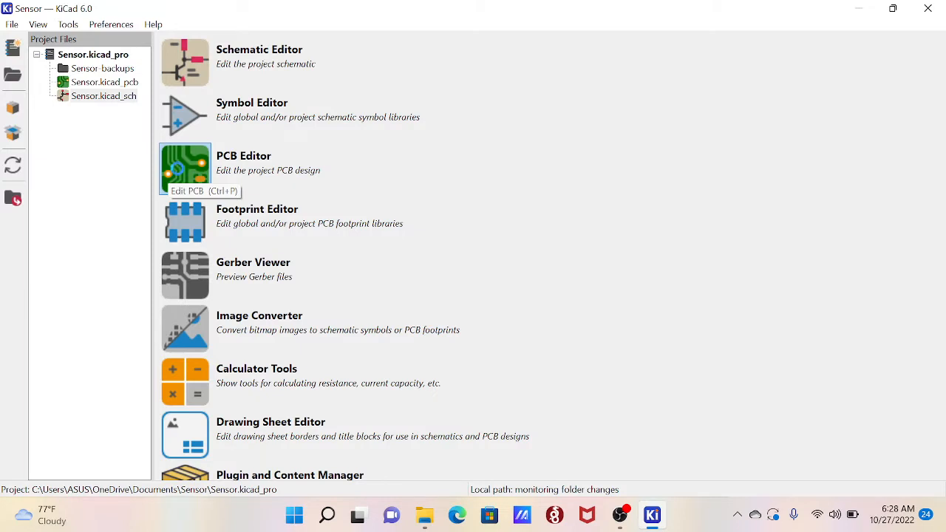
- Open the project's PCB design and update the board from the schematic, replacing footprints with those specified there
click(177, 168)
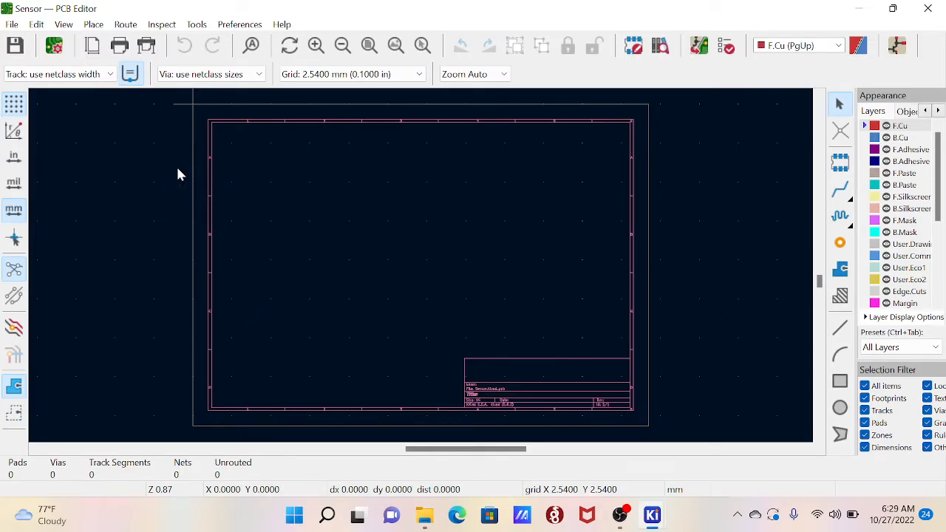
click(196, 25)
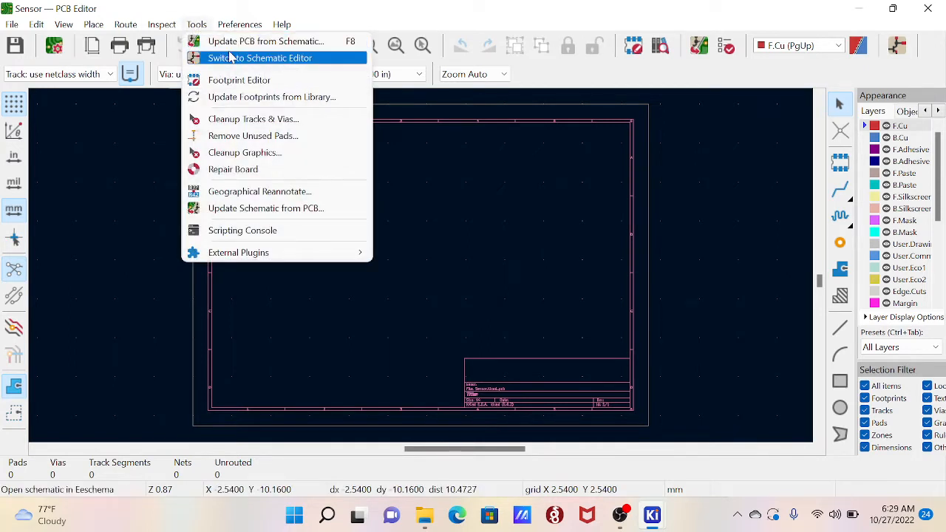
click(273, 42)
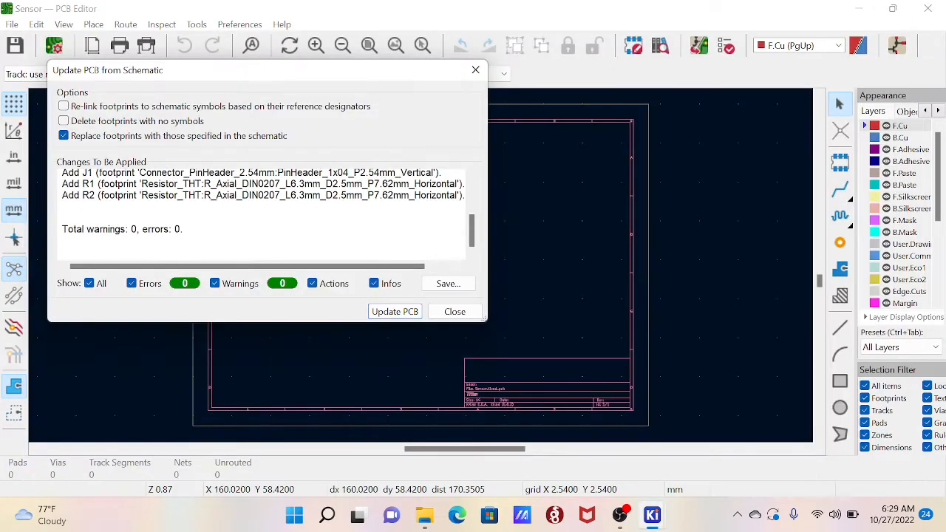
click(396, 312)
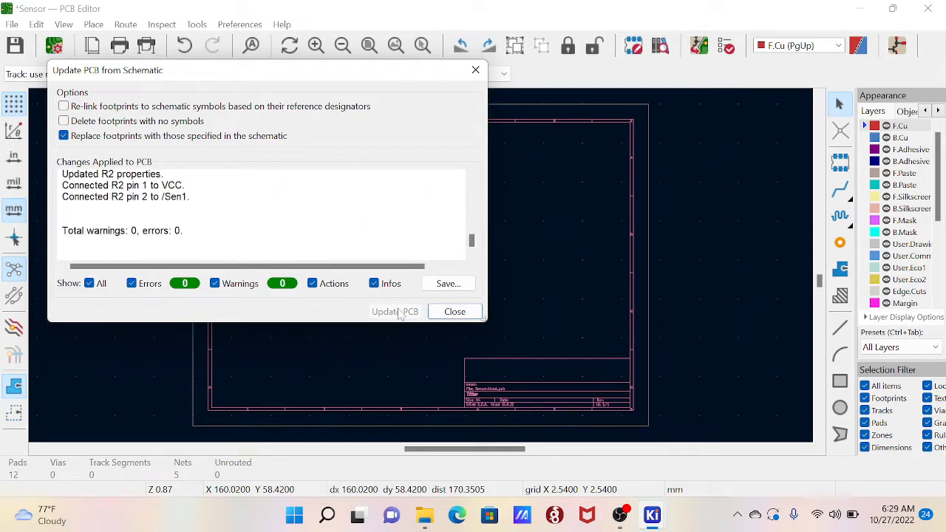
click(453, 315)
- Place the imported footprints as one group inside the sheet at about X 157.48, Y 96.52 mm
scroll(441, 260, up, 5)
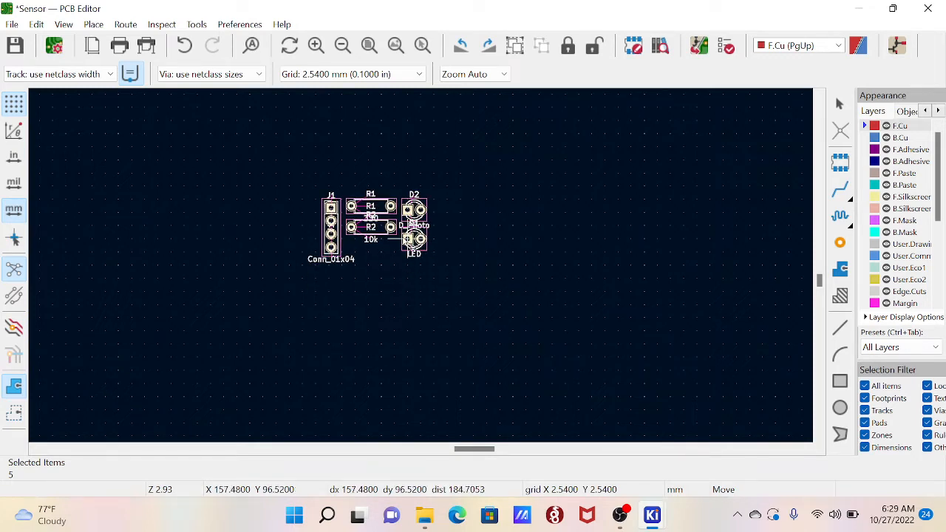
click(408, 240)
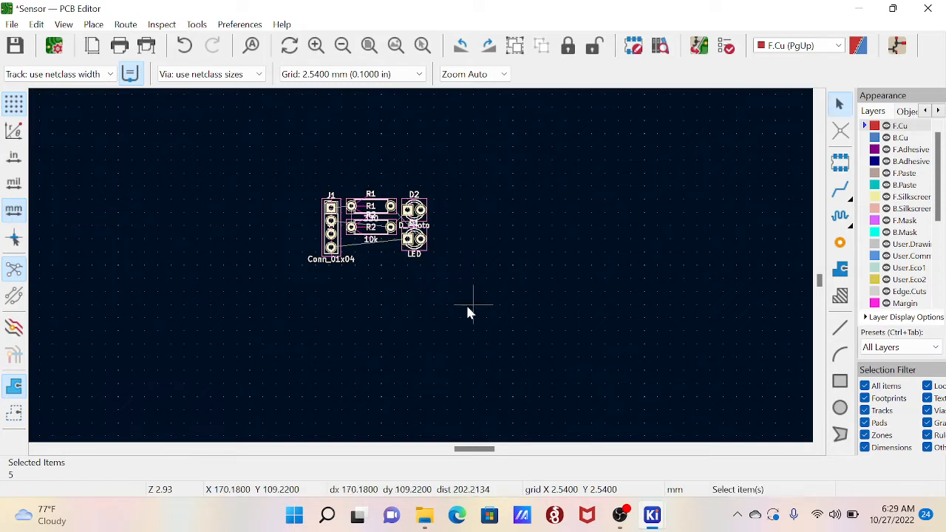
key(Escape)
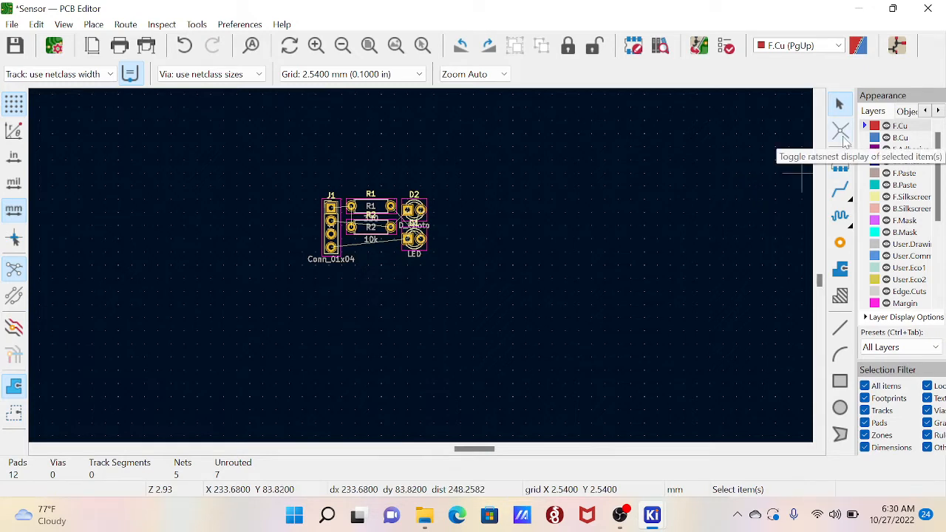
- Toggle the local ratsnest lines of D1 pad 1 and of both R2 pads off and on
click(842, 135)
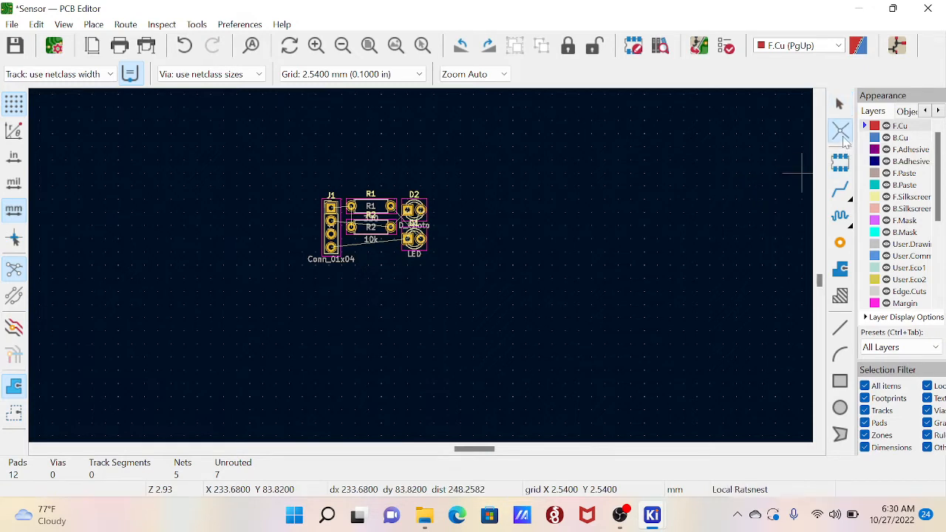
click(407, 240)
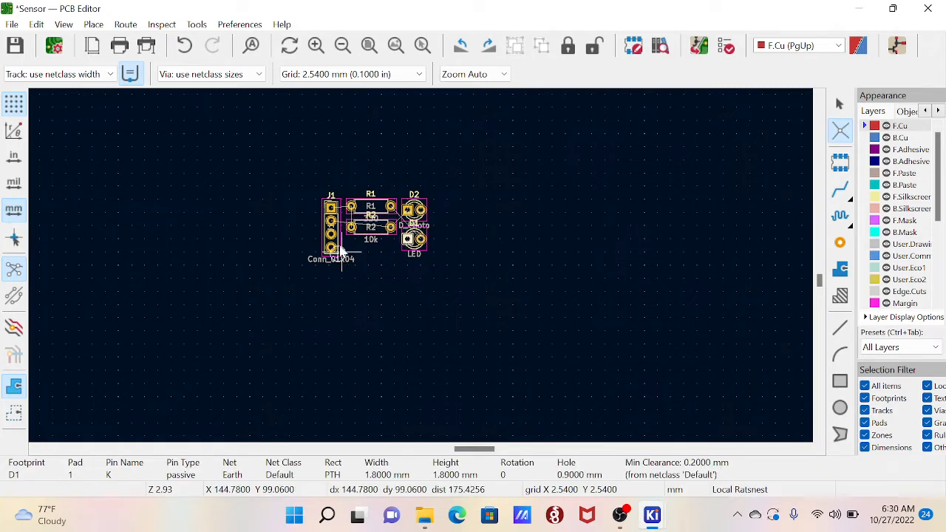
click(395, 232)
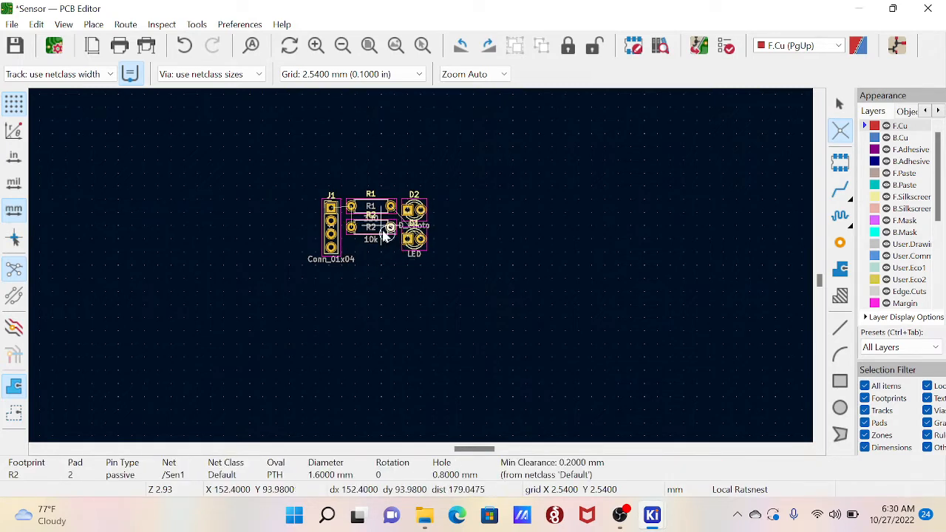
click(408, 238)
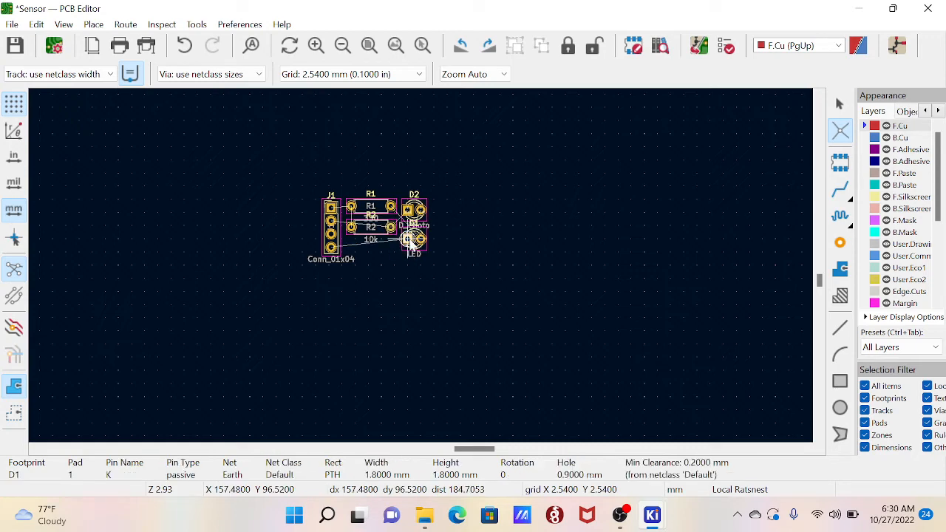
click(349, 227)
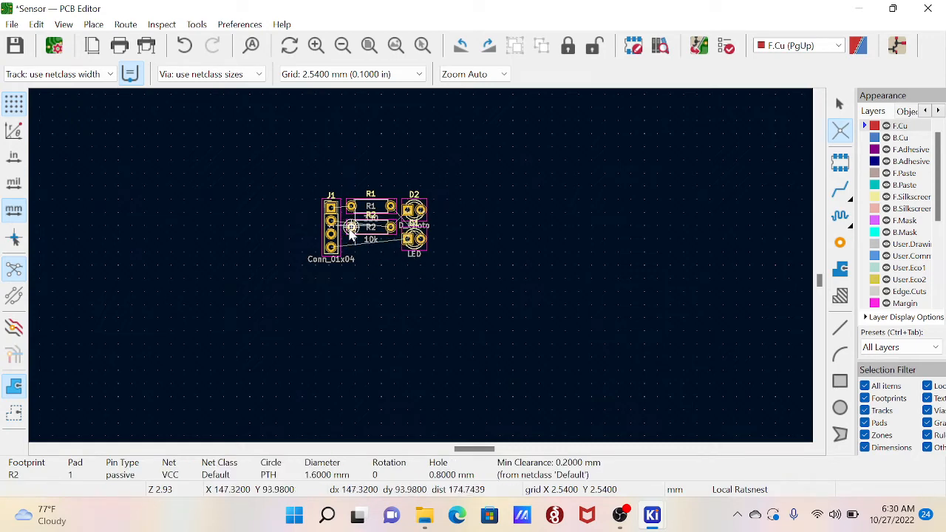
click(408, 239)
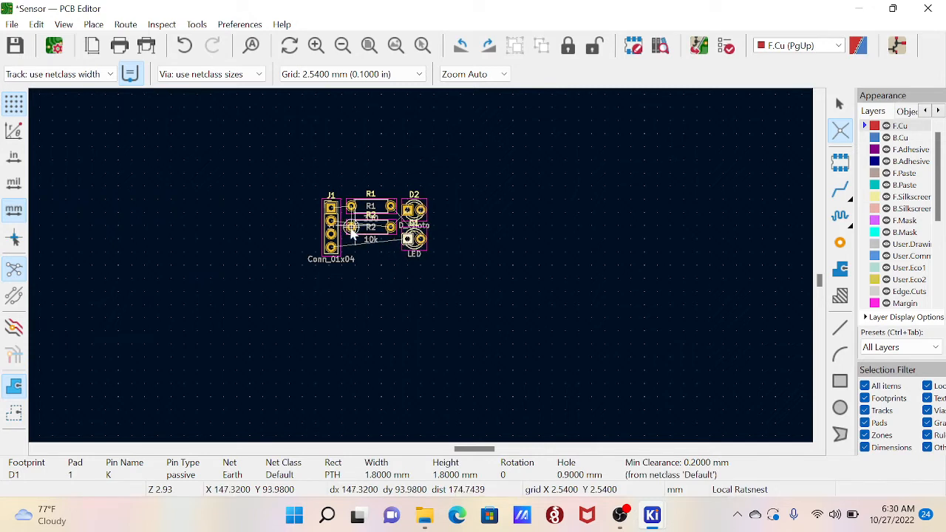
click(351, 227)
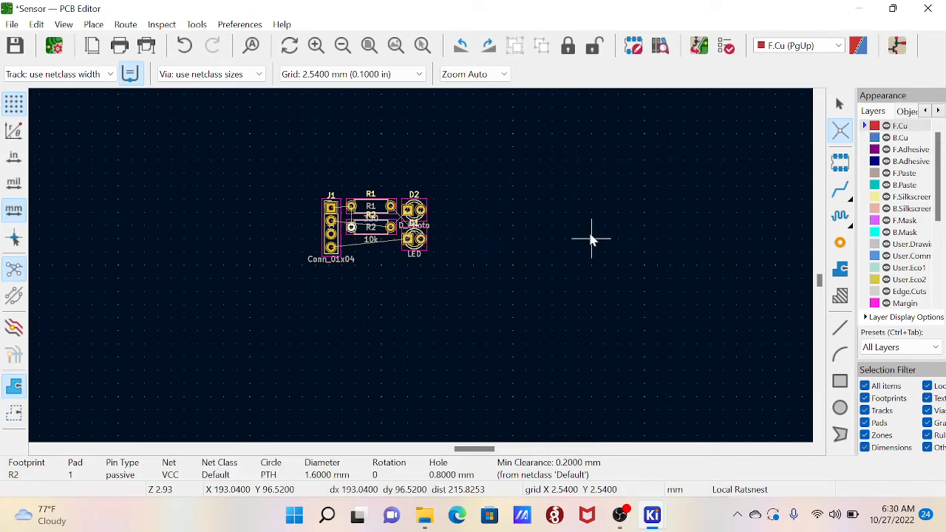
key(Escape)
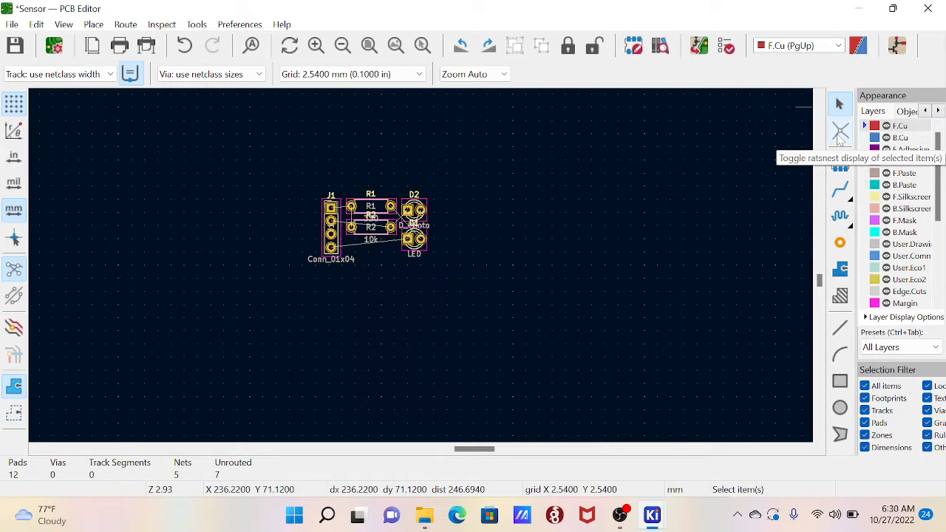
- Hide the local ratsnest line of J1 pad 4 and show it again
click(841, 135)
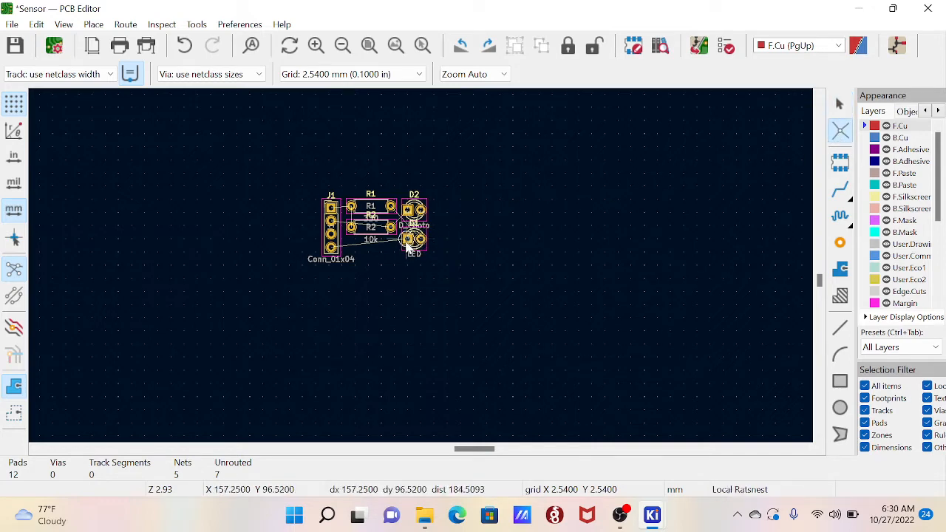
scroll(418, 262, up, 5)
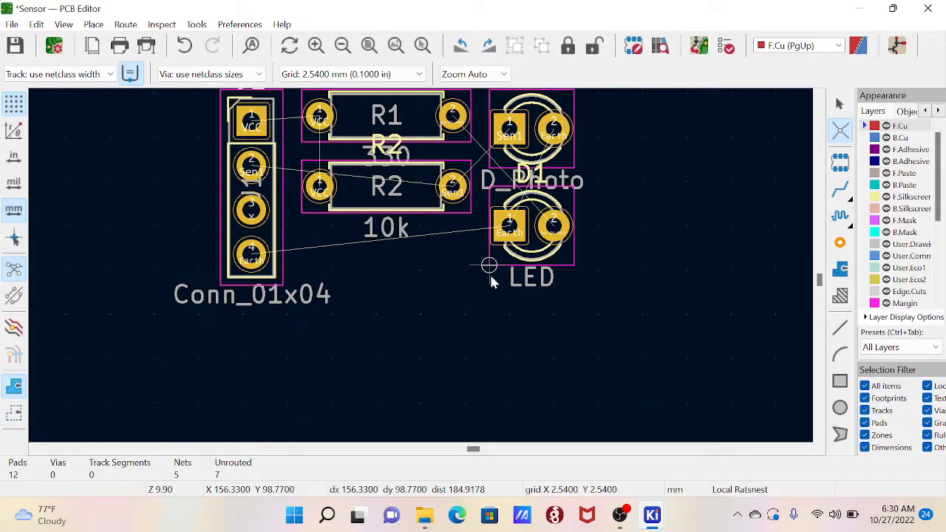
click(254, 266)
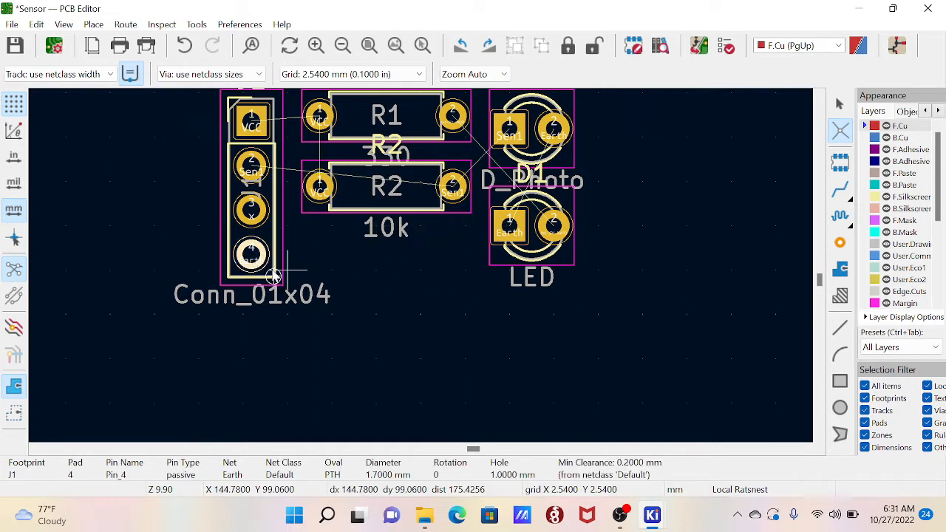
click(253, 258)
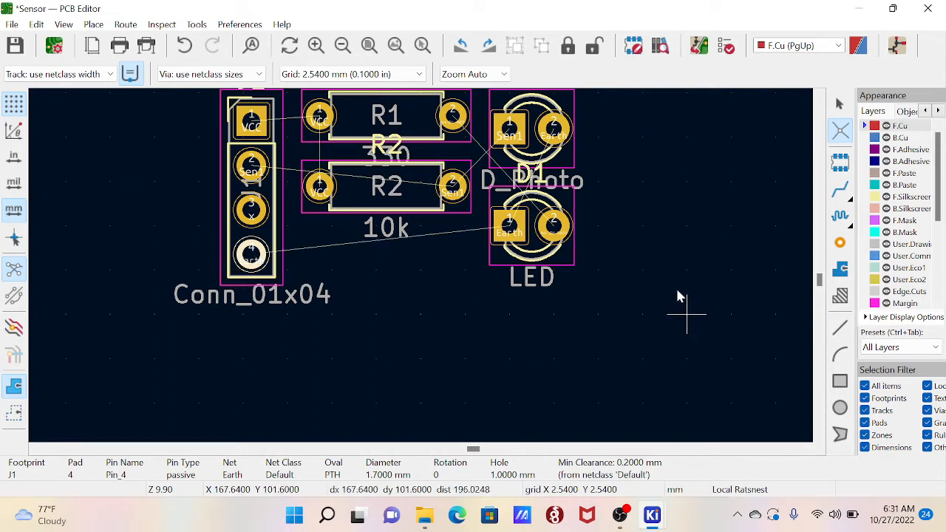
key(Escape)
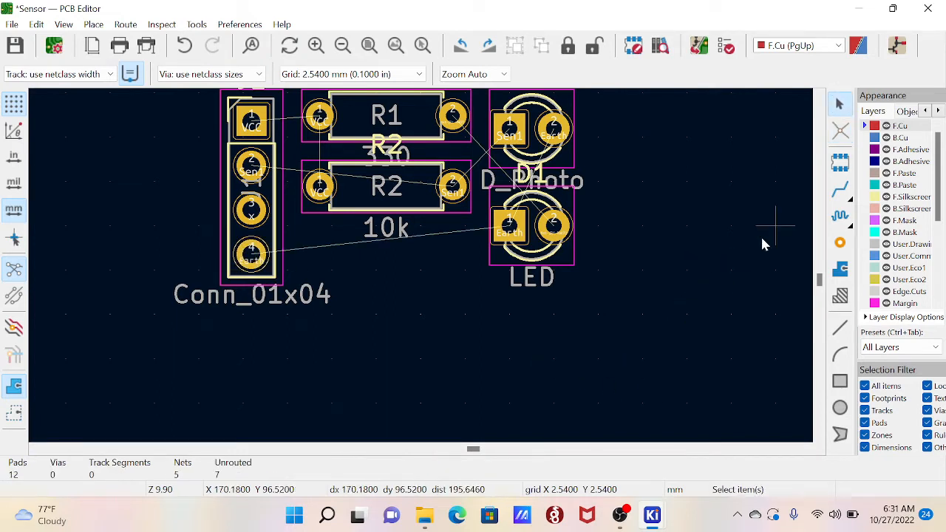
- View the footprint libraries available for adding a footprint, without choosing one
click(840, 164)
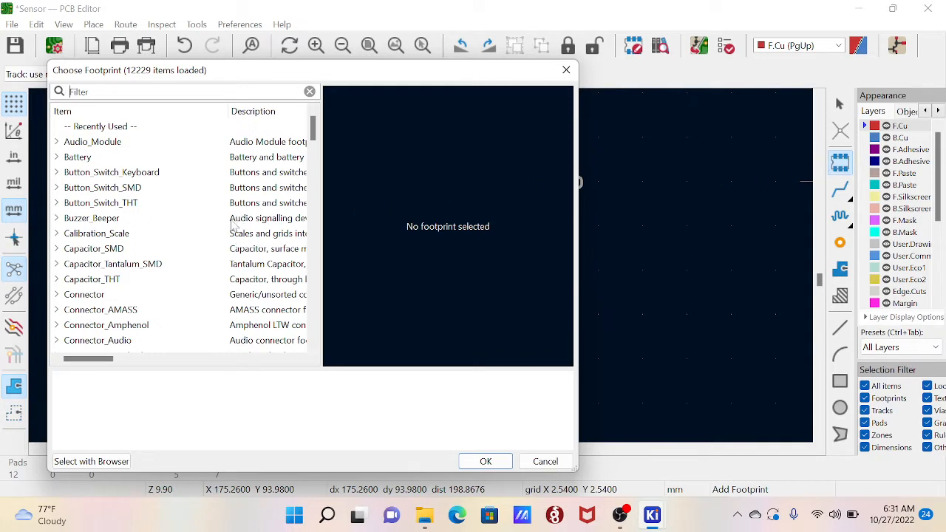
click(547, 461)
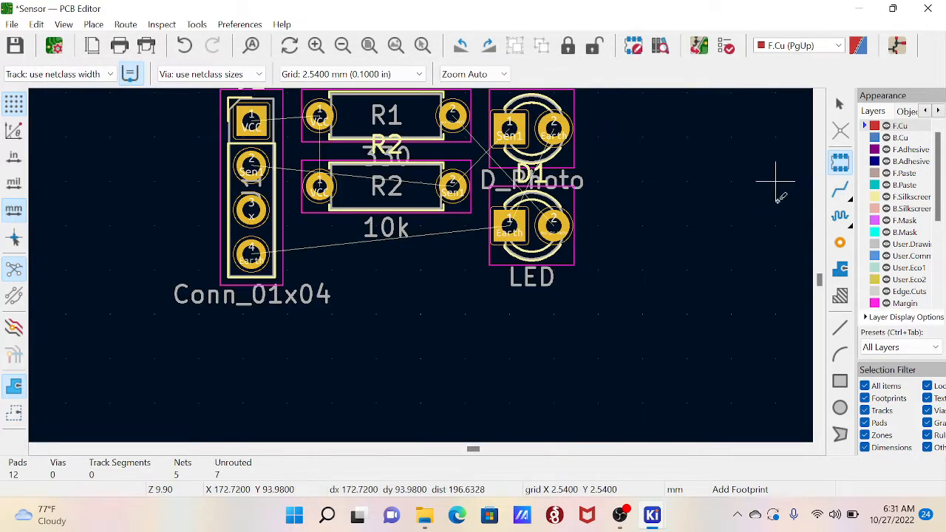
key(Escape)
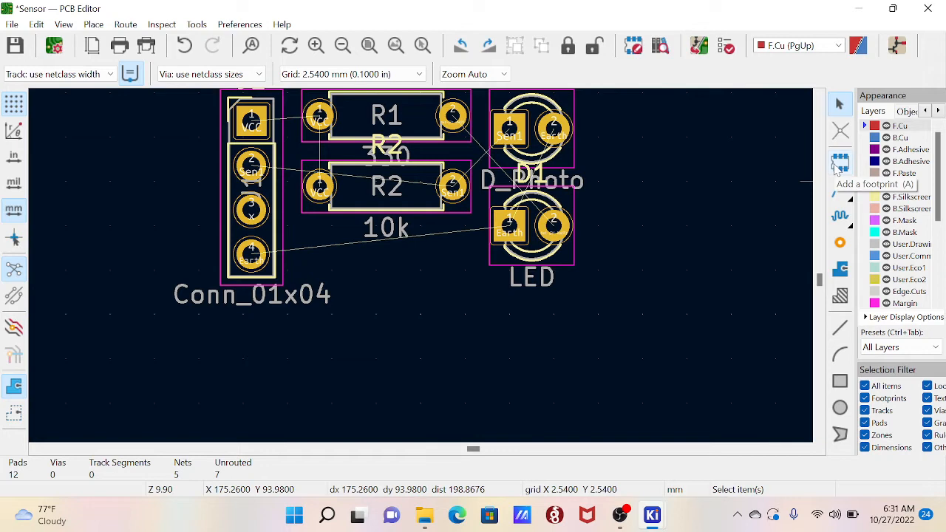
click(838, 164)
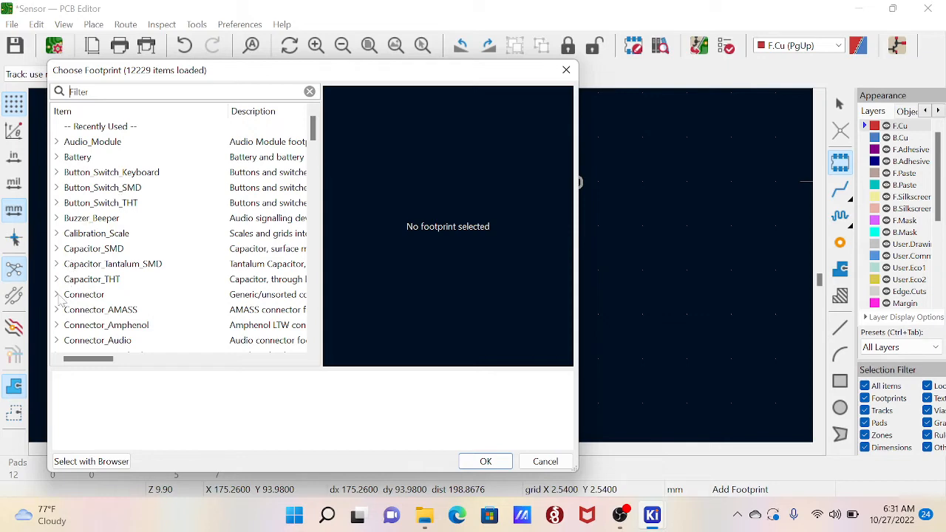
click(548, 463)
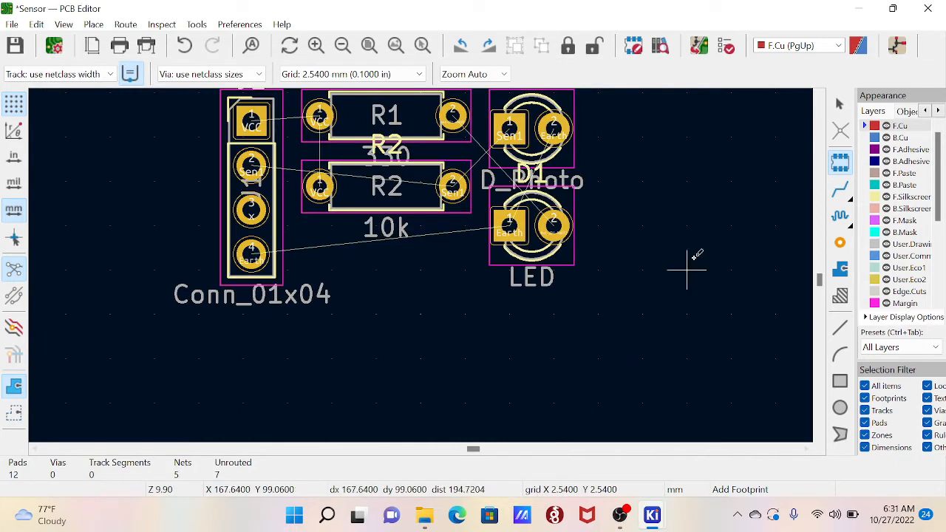
key(Escape)
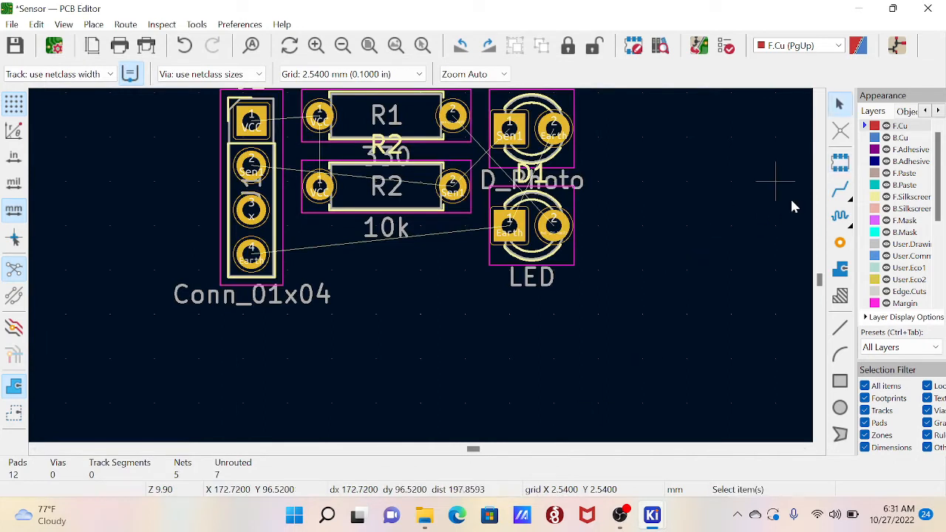
click(839, 191)
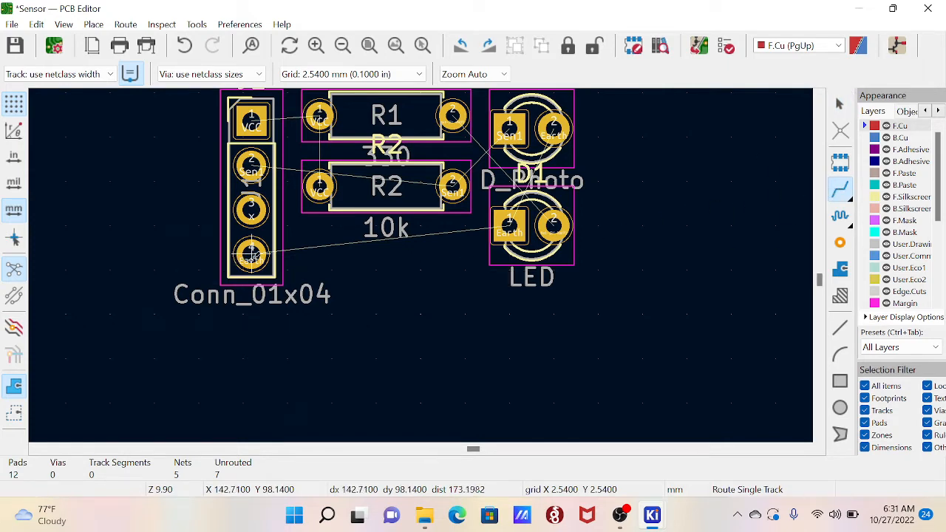
click(251, 257)
key(Escape)
key(Escape)
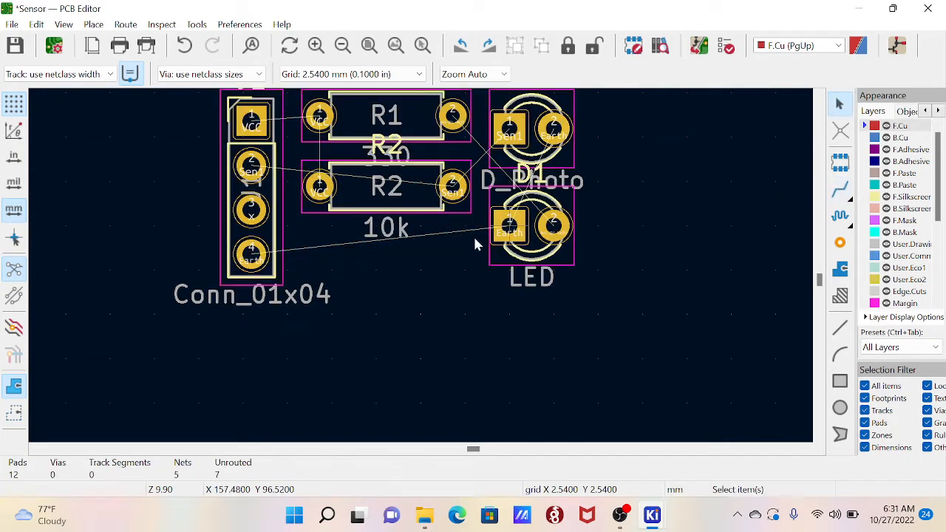
- Place a through via below the footprints at X 152.4, Y 101.6 mm and delete it
click(841, 244)
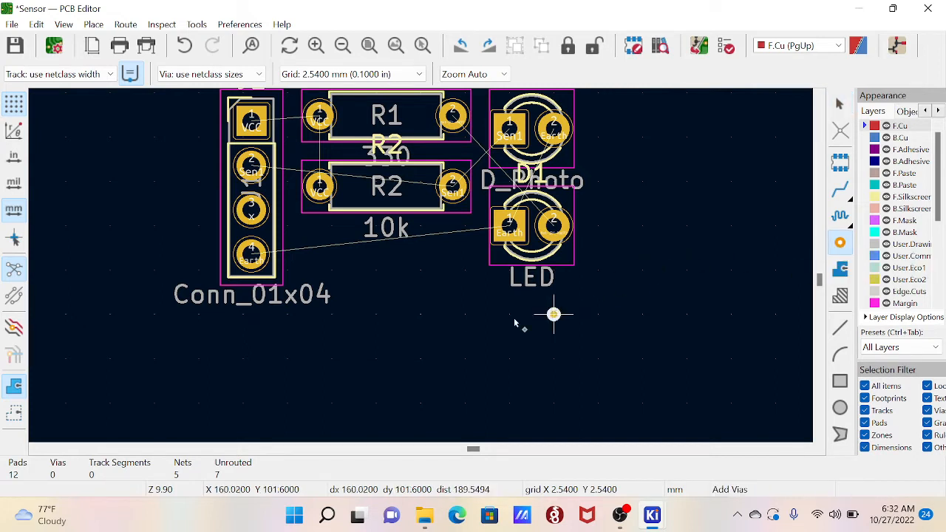
click(427, 326)
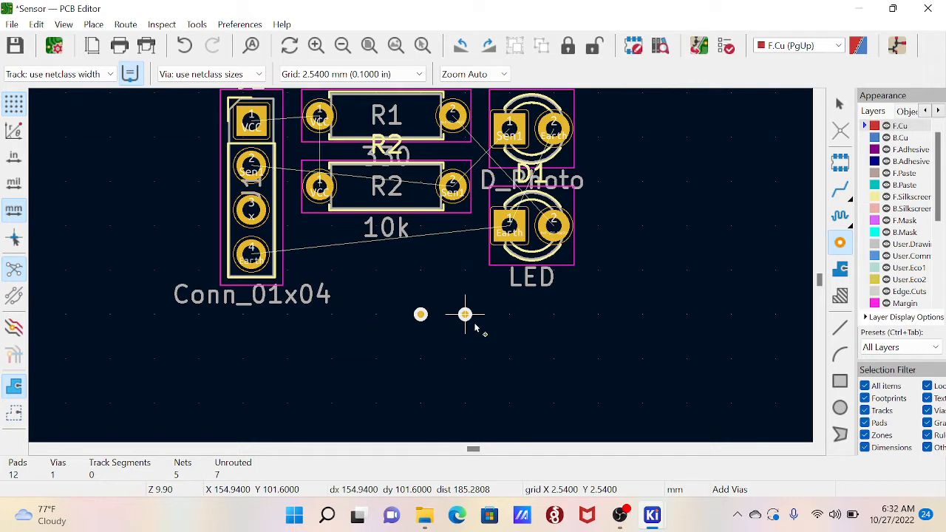
key(Escape)
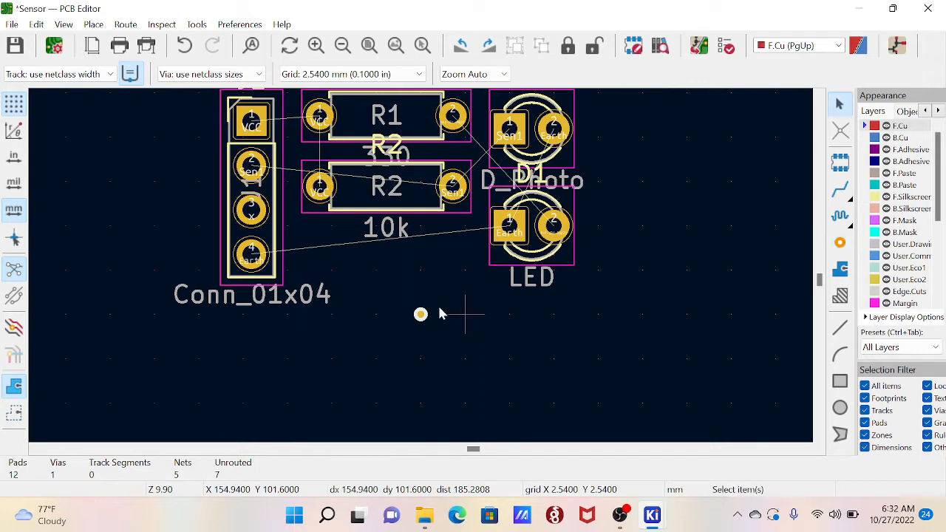
click(420, 314)
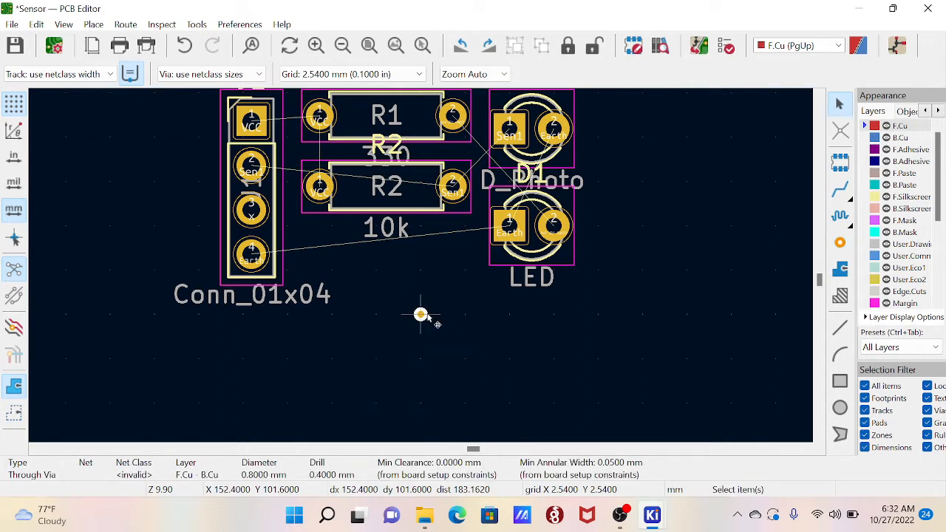
key(Delete)
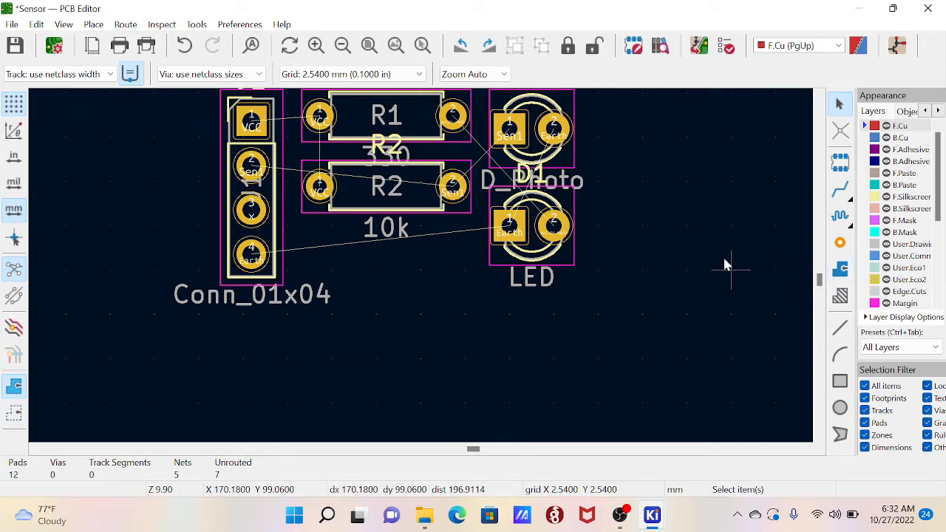
- Open the editor for the pre-defined track sizes to look at the track width settings
middle_drag(729, 263, 690, 313)
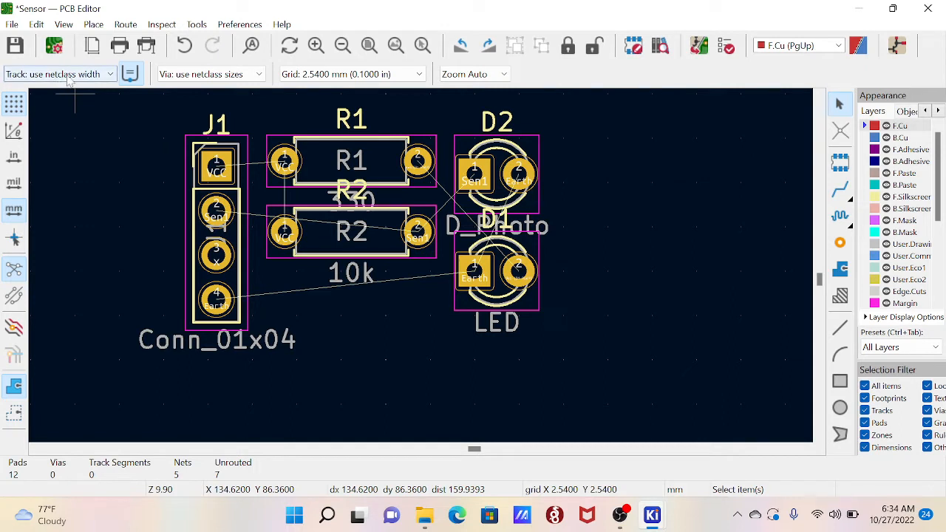
click(91, 77)
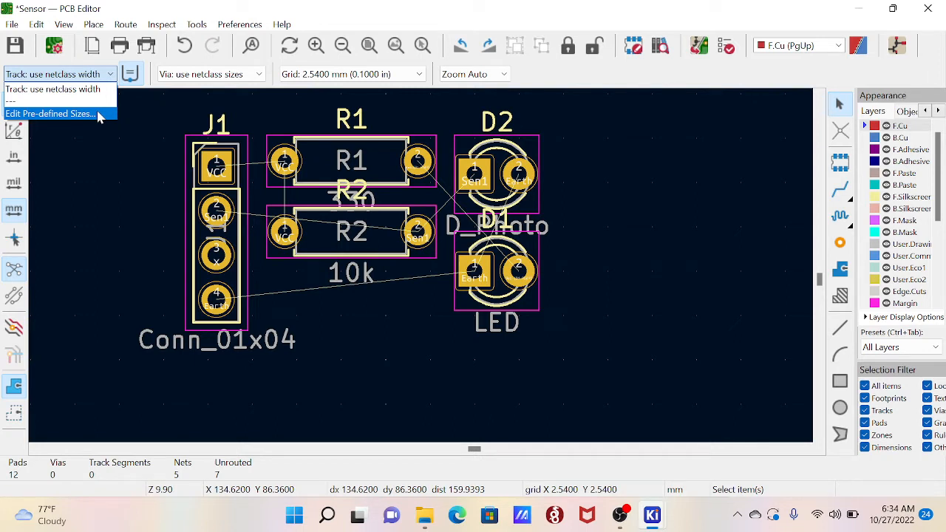
click(110, 114)
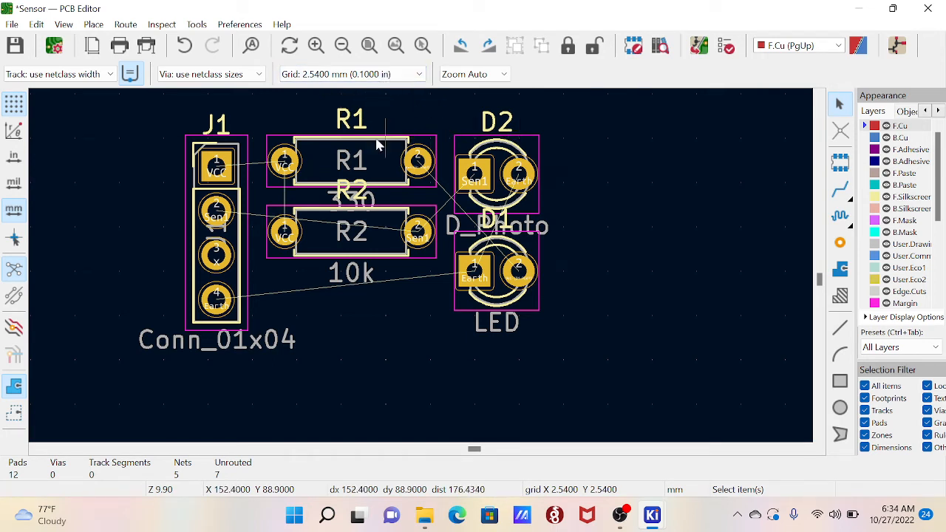
- Move D2 up and to the right, clear of D1, and rotate it to -90 degrees
scroll(421, 271, down, 3)
scroll(428, 273, up, 1)
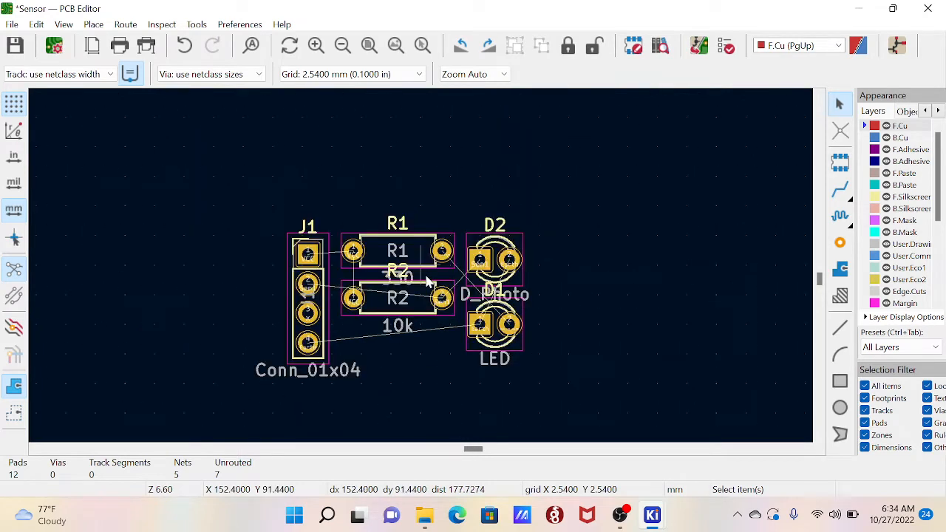
scroll(485, 340, down, 1)
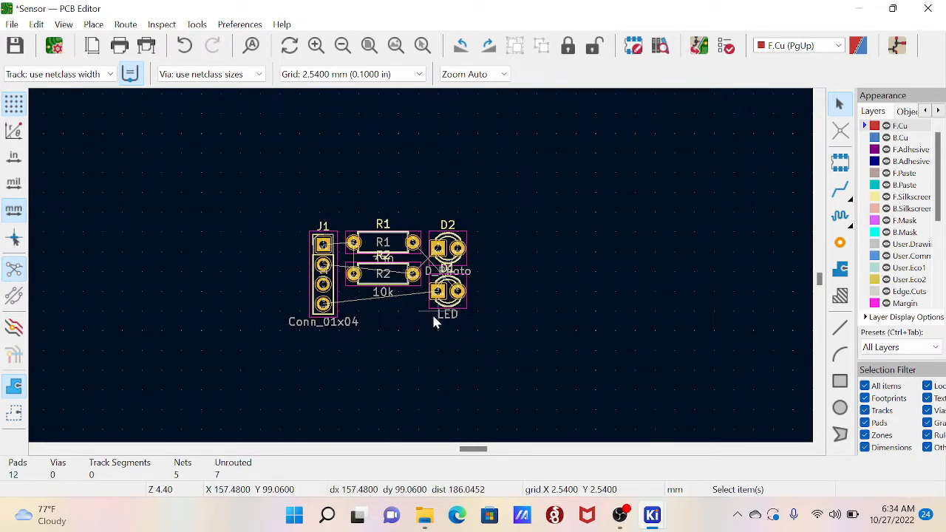
click(454, 263)
drag(453, 263, 520, 230)
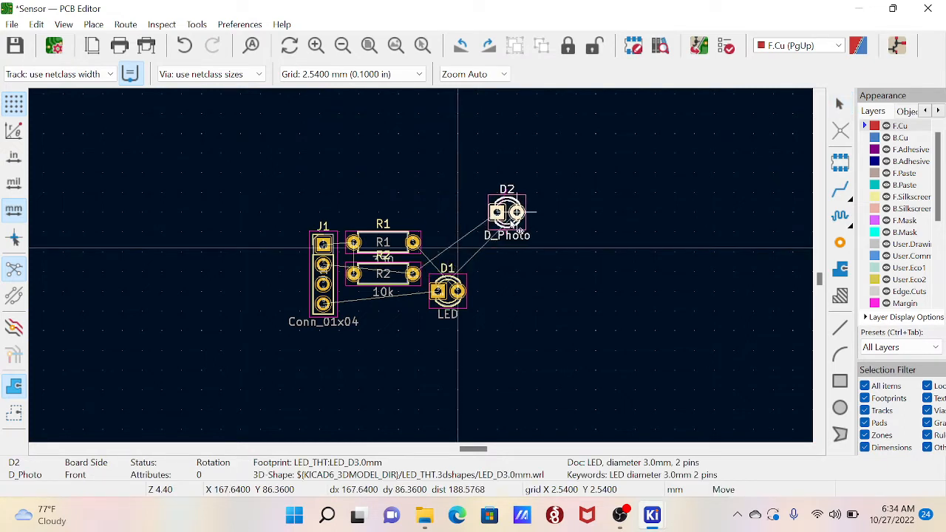
key(r)
key(r)
key(r)
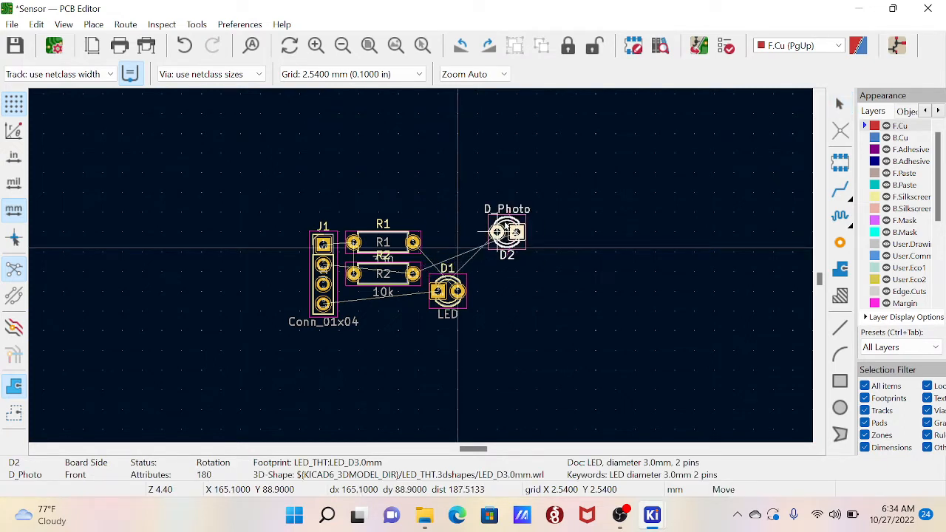
drag(503, 230, 487, 225)
- Move D1 down and to the right, below D2, trying different rotations and ending in its original orientation
click(453, 297)
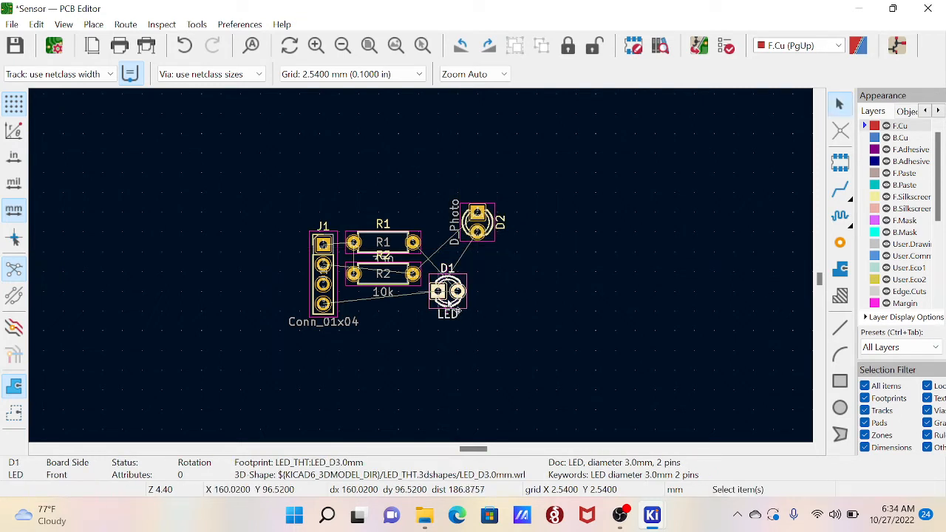
mouse_move(454, 297)
mouse_down()
mouse_move(535, 276)
mouse_move(559, 226)
mouse_move(535, 255)
mouse_move(541, 220)
mouse_move(549, 258)
mouse_move(473, 294)
mouse_move(469, 309)
mouse_up()
key(r)
key(r)
key(r)
key(r)
key(r)
key(r)
key(r)
key(r)
key(r)
key(r)
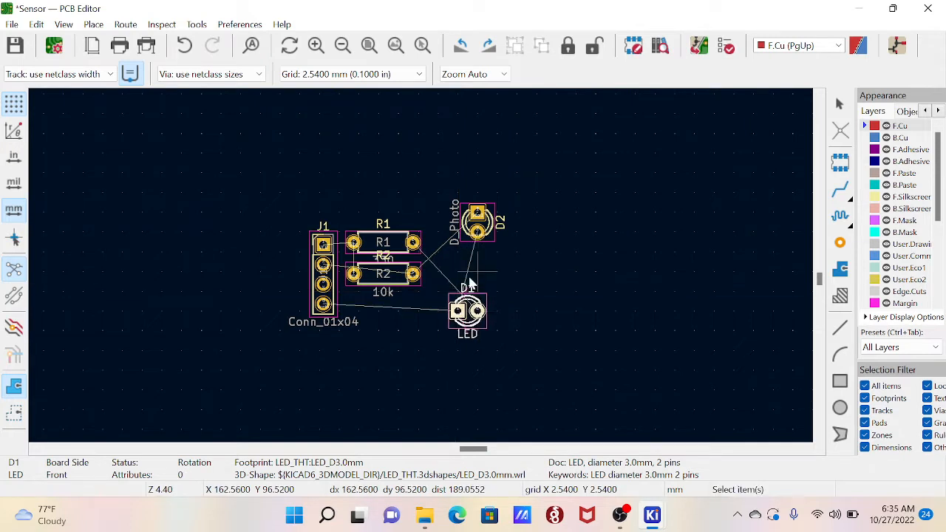
- Move D2 closer to the resistors, placing its square pad at X 160.02, Y 88.9 mm
click(481, 227)
drag(480, 222, 466, 249)
click(458, 233)
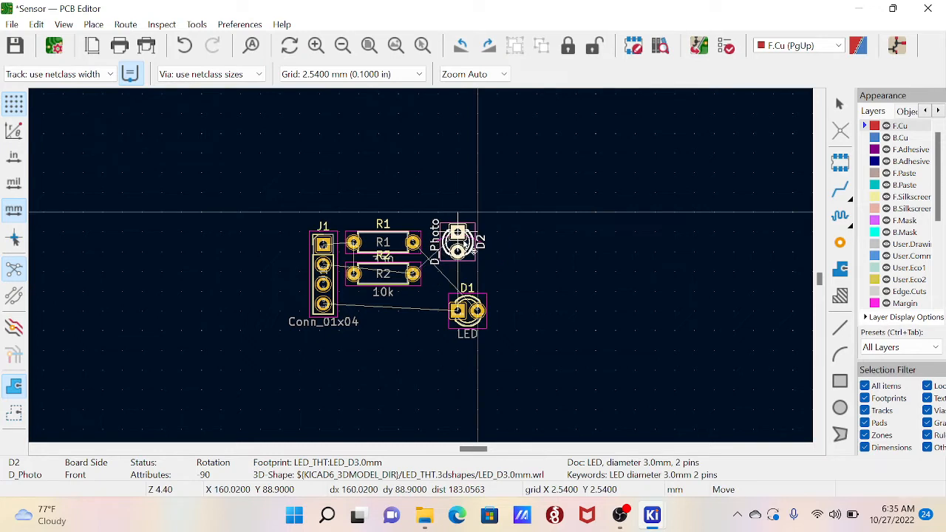
- Rotate D1 to 90 degrees and place it directly below D2 with both pads aligned at X 160.02 mm
click(458, 311)
key(m)
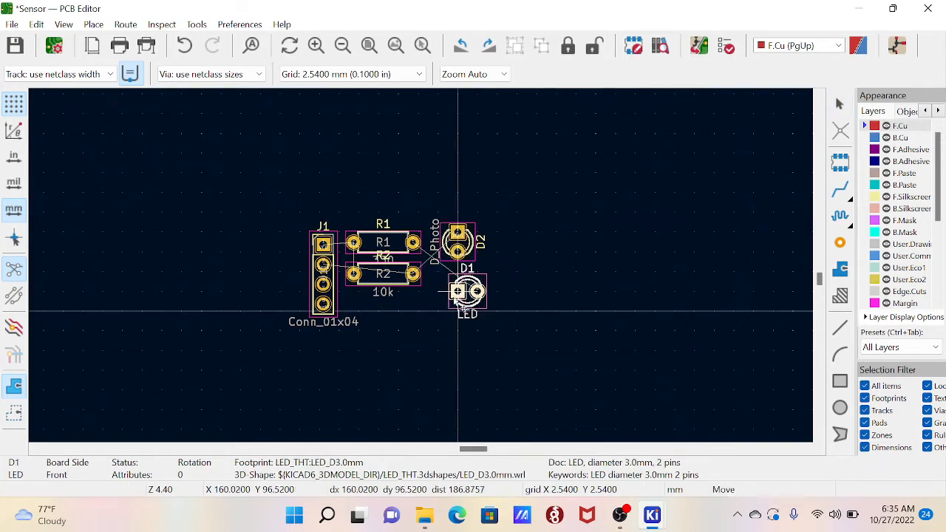
click(457, 311)
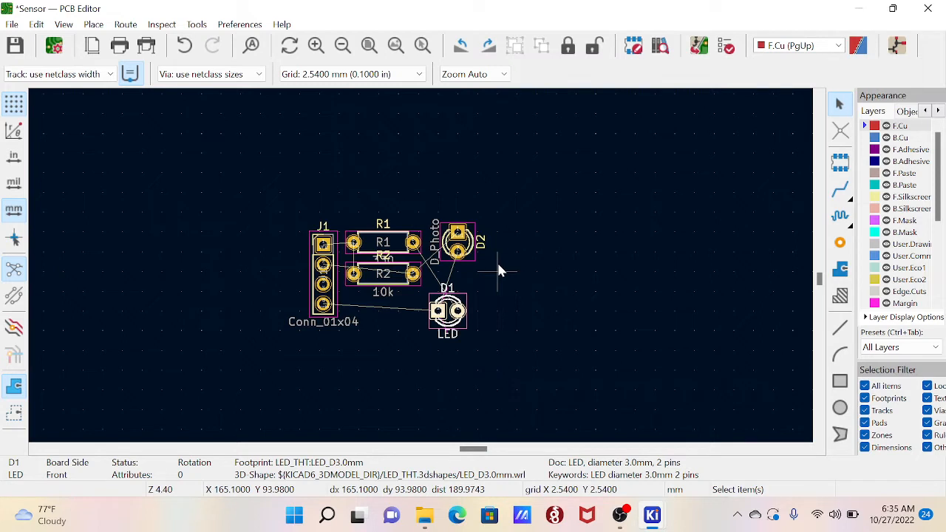
key(r)
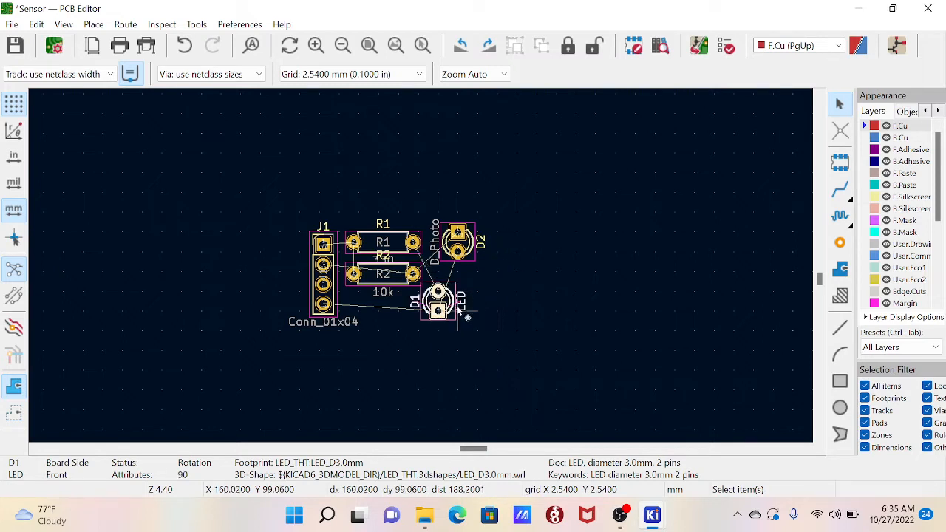
key(m)
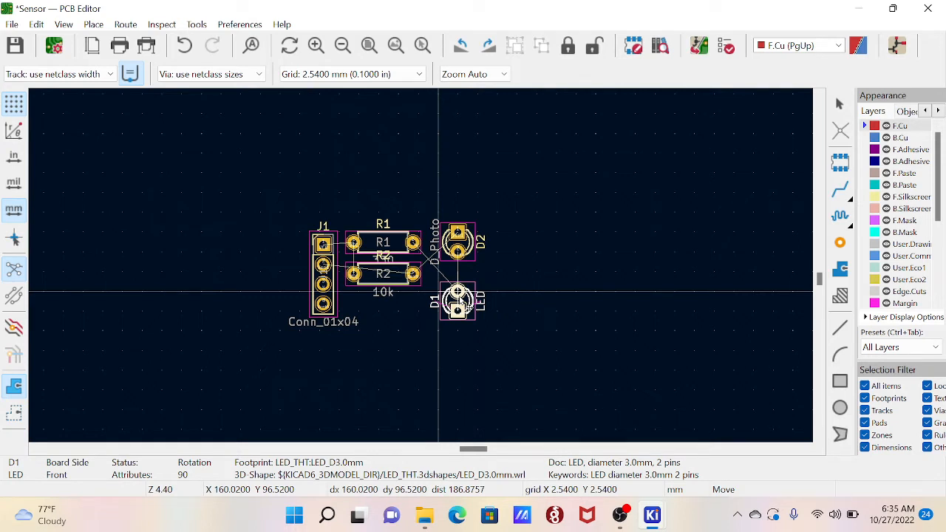
click(465, 304)
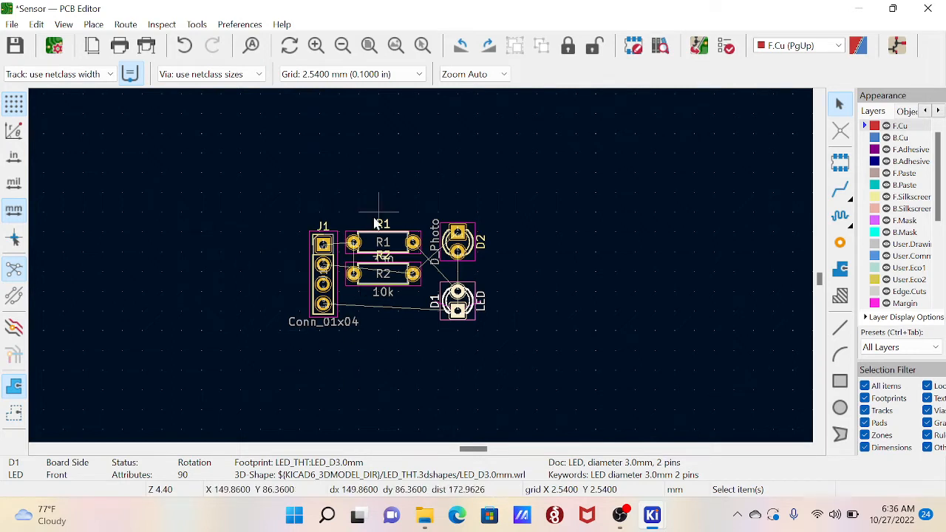
click(388, 248)
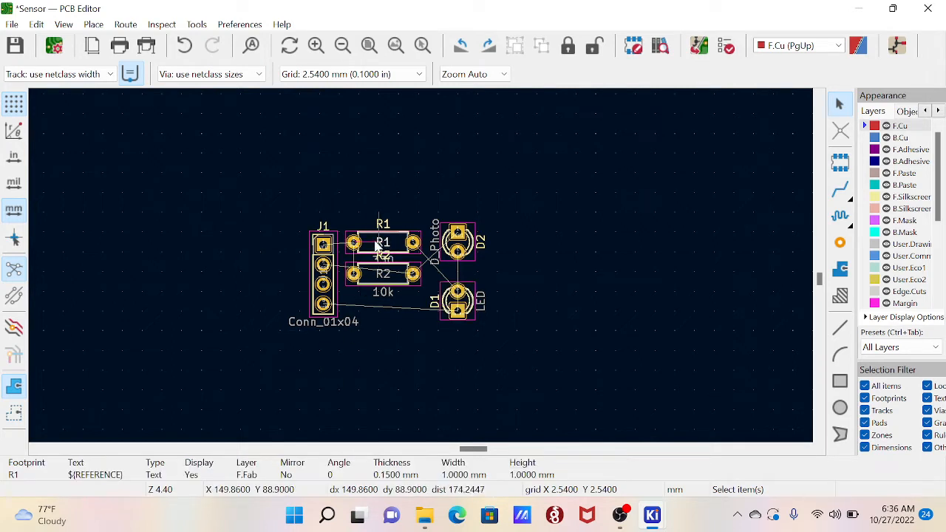
mouse_move(386, 249)
mouse_down()
mouse_move(425, 275)
mouse_move(384, 248)
mouse_up()
key(ctrl+z)
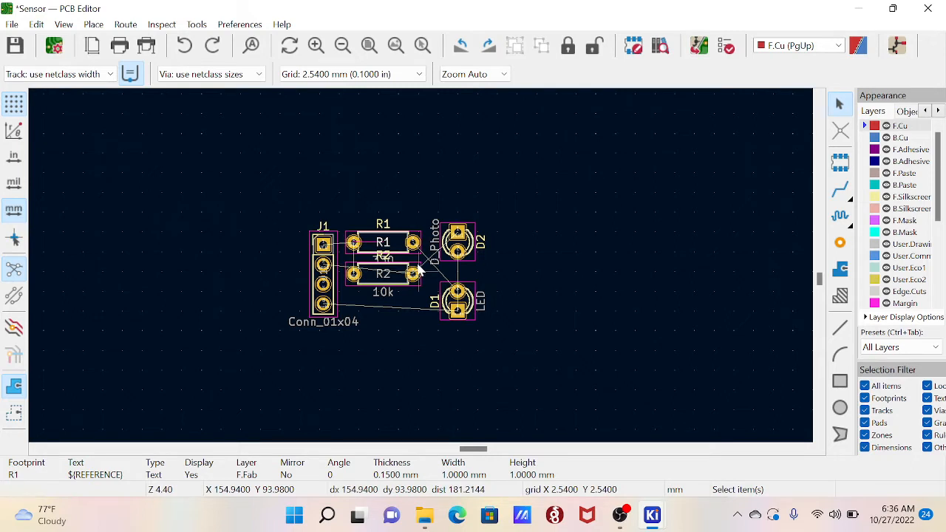
- Move R1 while trying different rotations, and place it horizontally above R2 at Y 88.9 mm
click(399, 242)
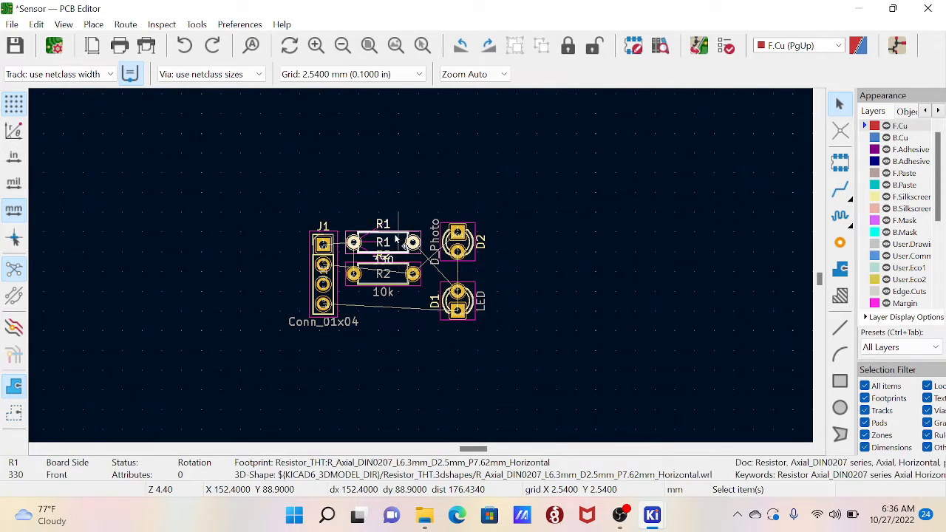
key(m)
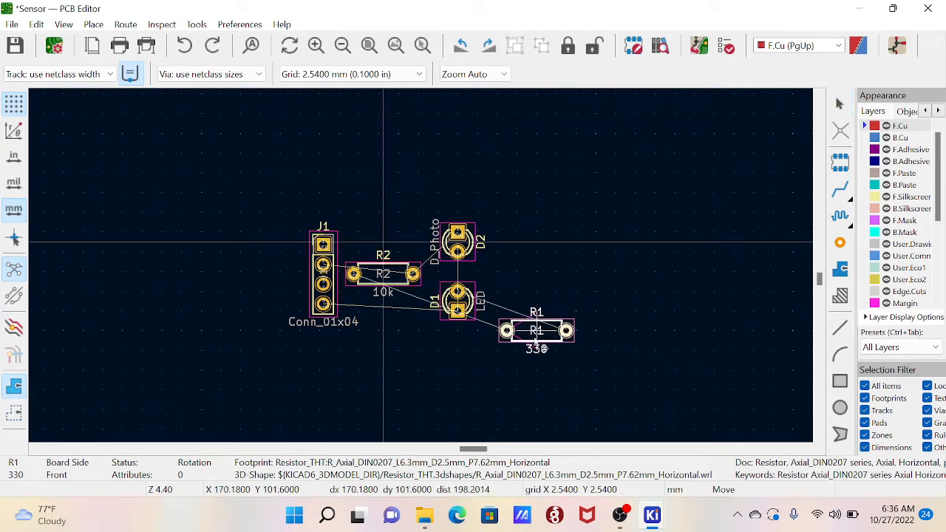
key(r)
key(r)
key(r)
key(r)
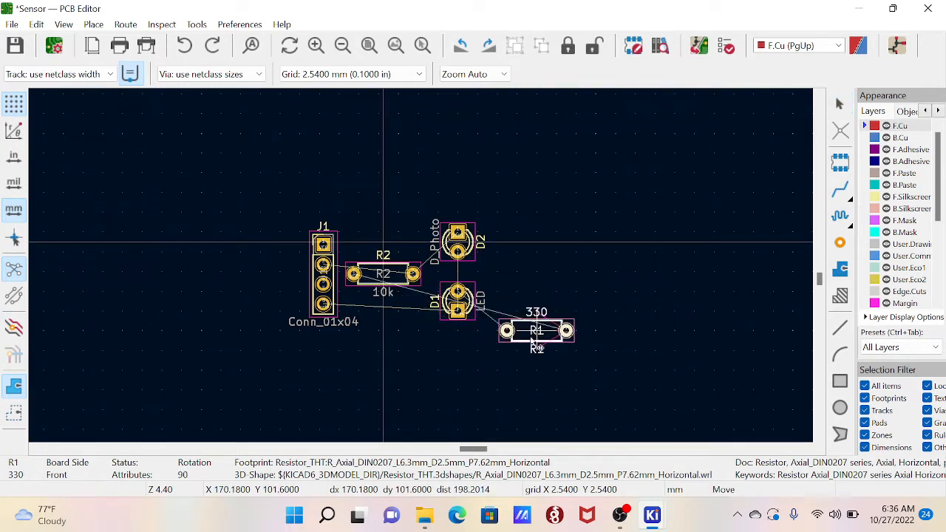
key(r)
key(r)
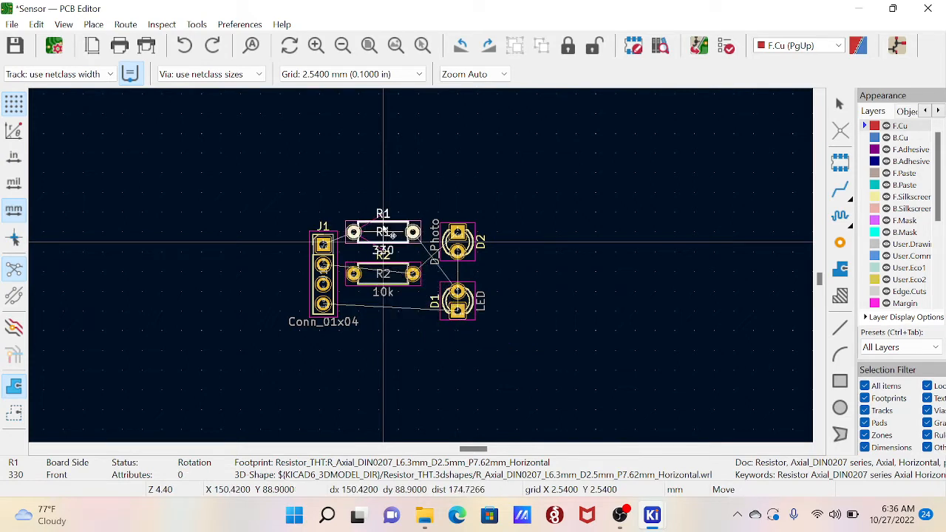
click(389, 236)
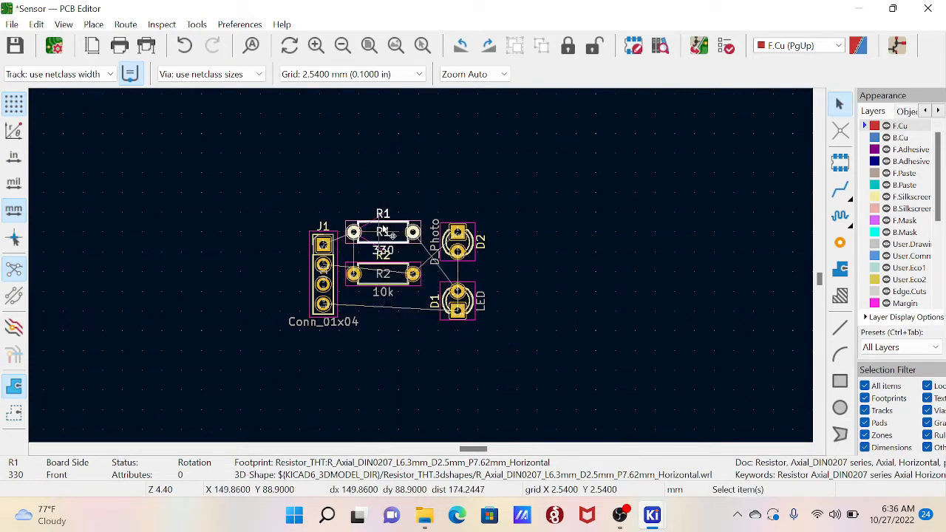
- Rotate D1 to -90 degrees and place it directly below D2, with its square pad towards D2
click(456, 296)
click(410, 319)
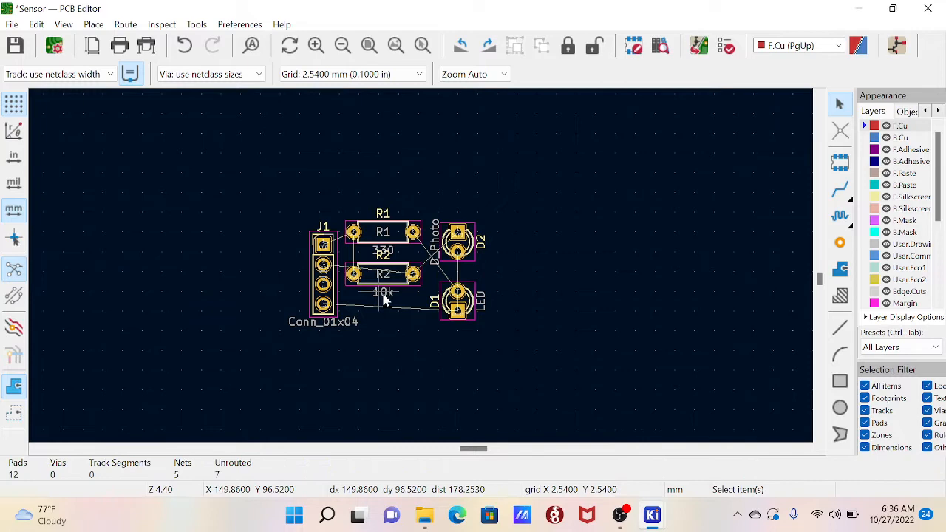
click(448, 300)
key(m)
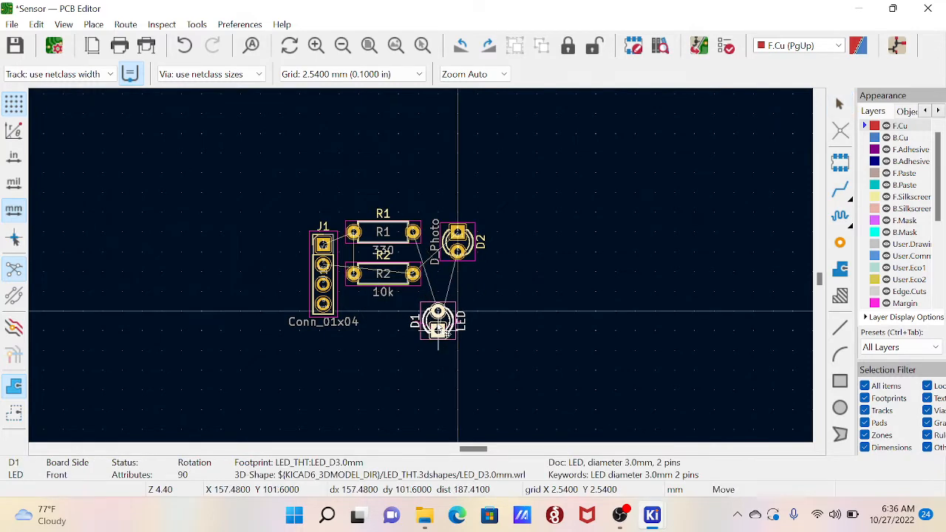
click(458, 304)
scroll(458, 300, up, 2)
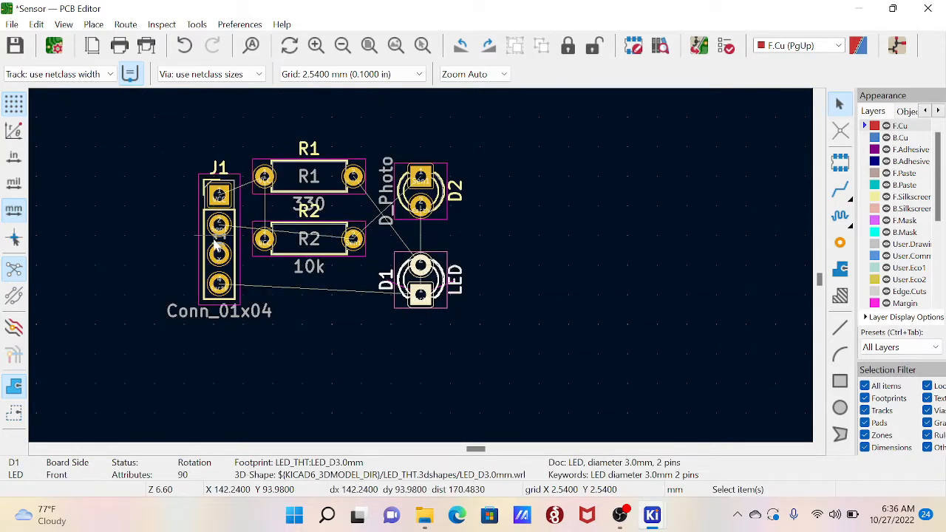
middle_drag(420, 270, 479, 339)
key(m)
key(r)
key(r)
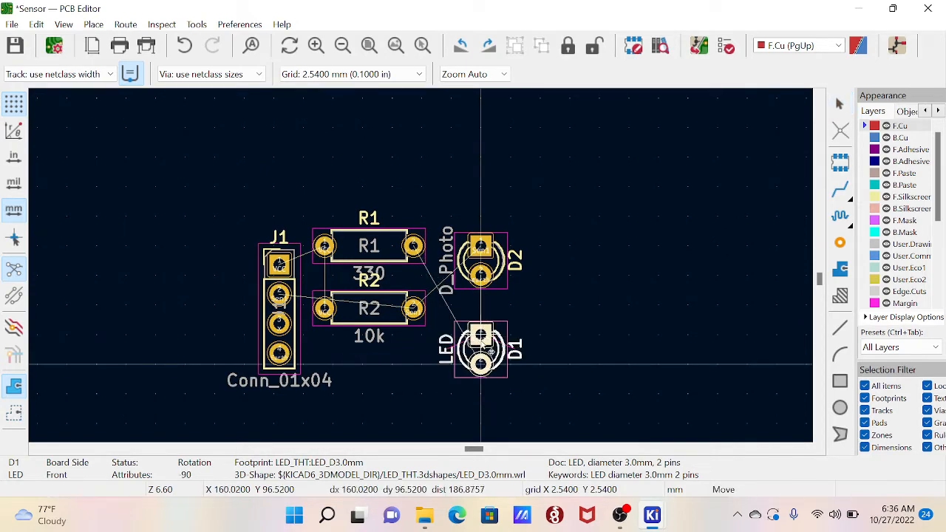
click(480, 364)
- Move R1 below D1, centring it at X 157.48, Y 104.14 mm
middle_drag(573, 368, 483, 307)
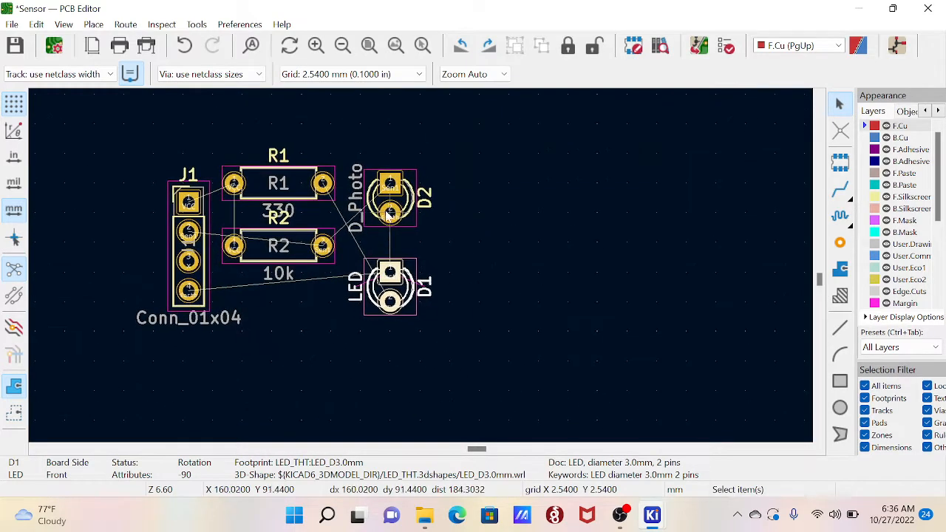
click(293, 191)
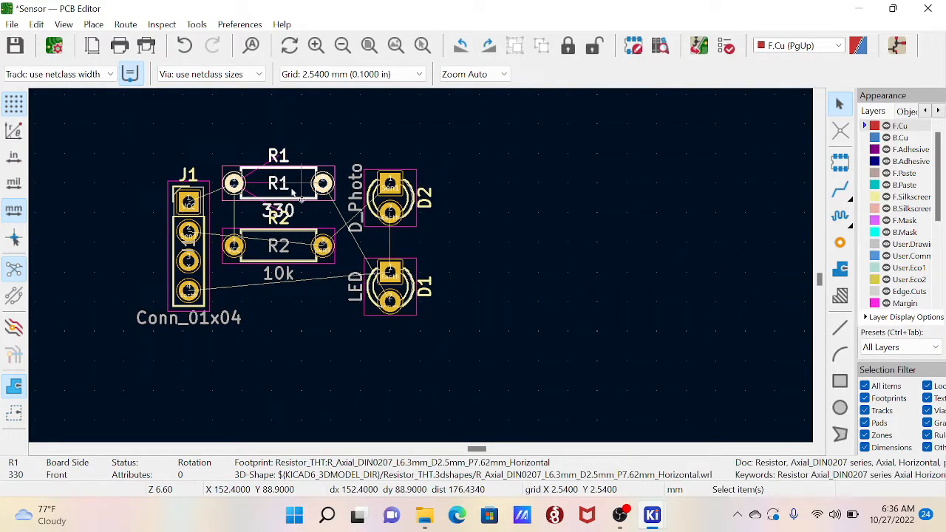
key(m)
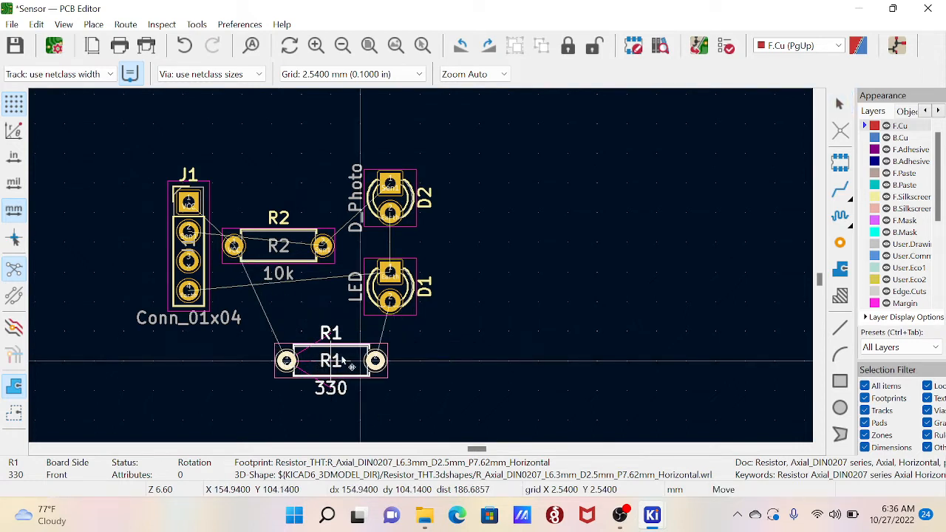
click(352, 364)
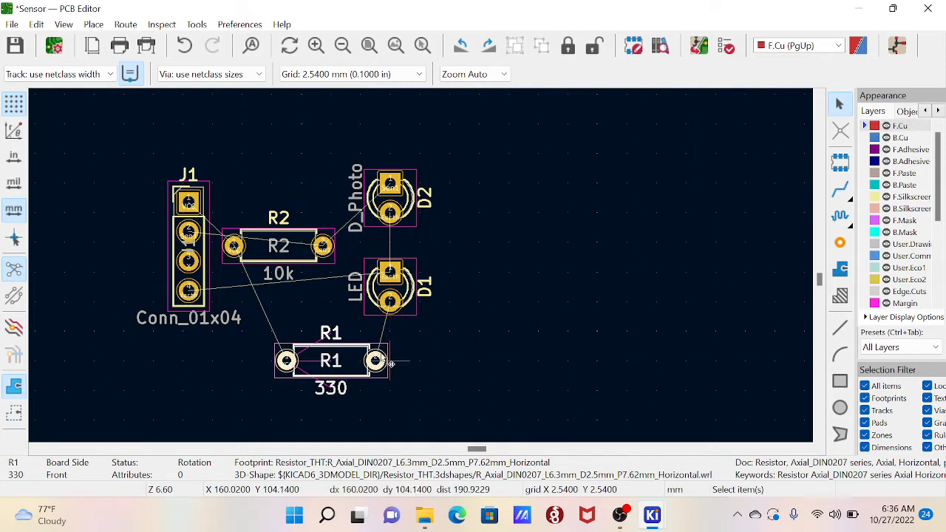
drag(343, 360, 371, 360)
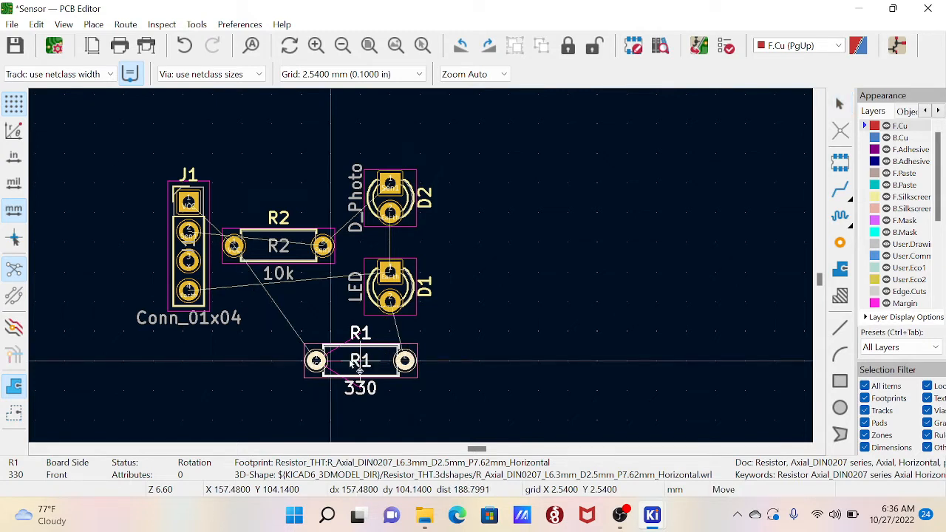
- Set the grid to 0.1270 mm and move R1 until its D1-side pad lines up directly below D1's pads
right_click(439, 330)
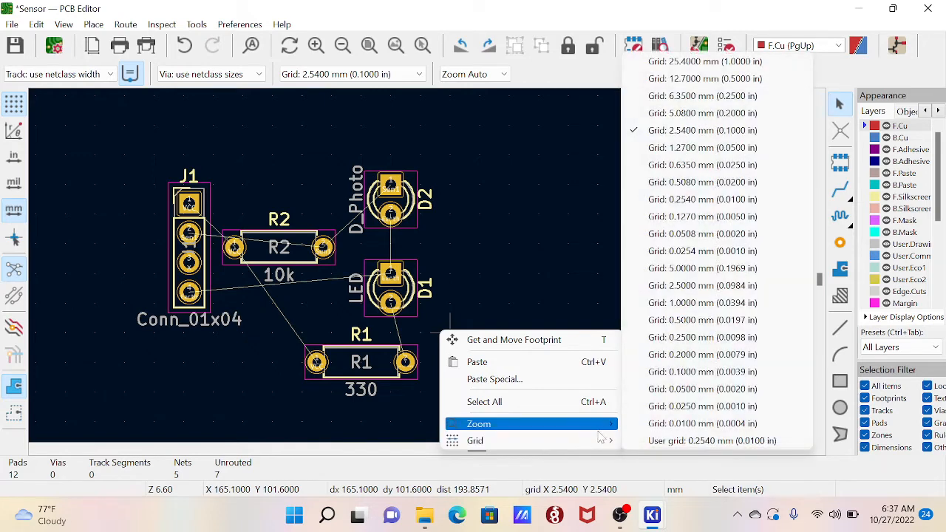
mouse_move(600, 429)
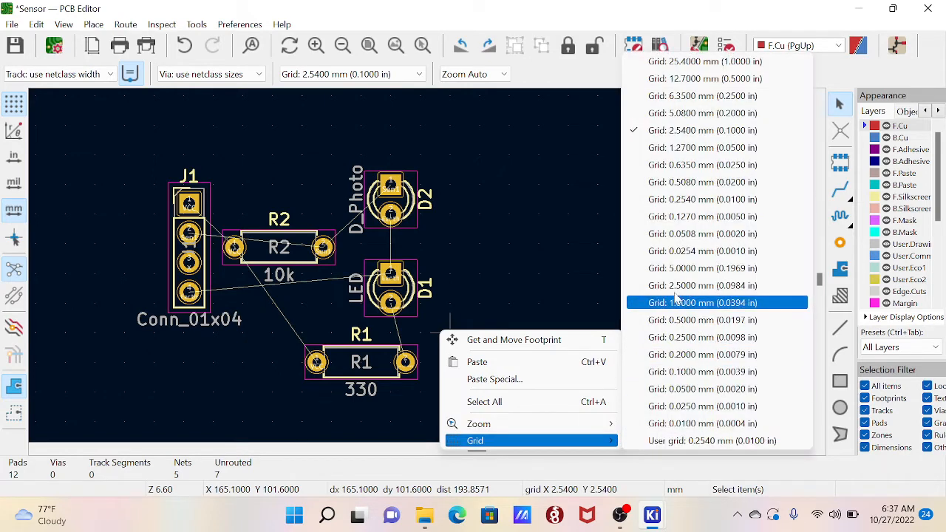
click(665, 216)
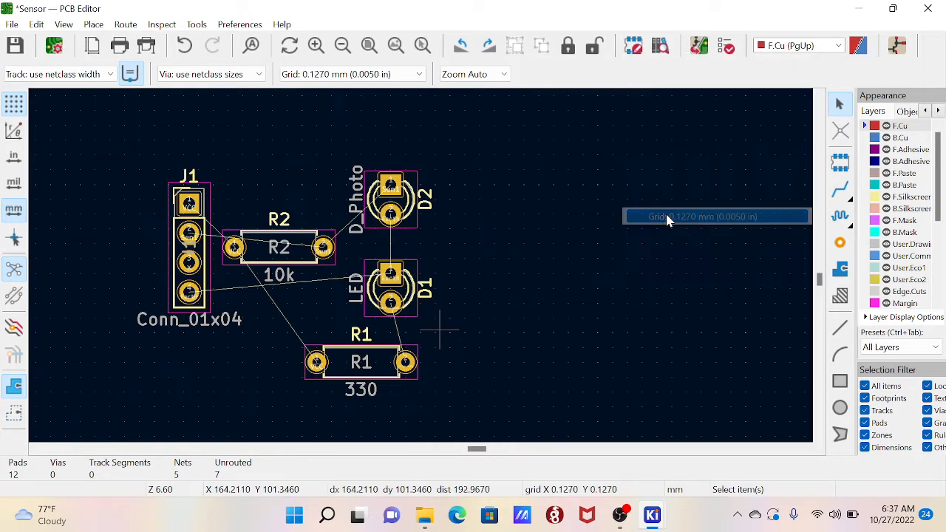
click(381, 373)
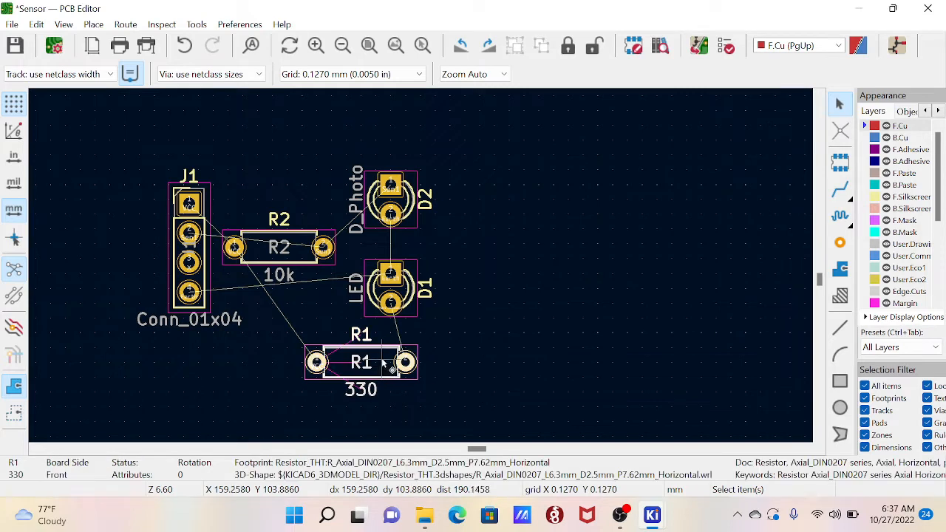
drag(381, 360, 355, 371)
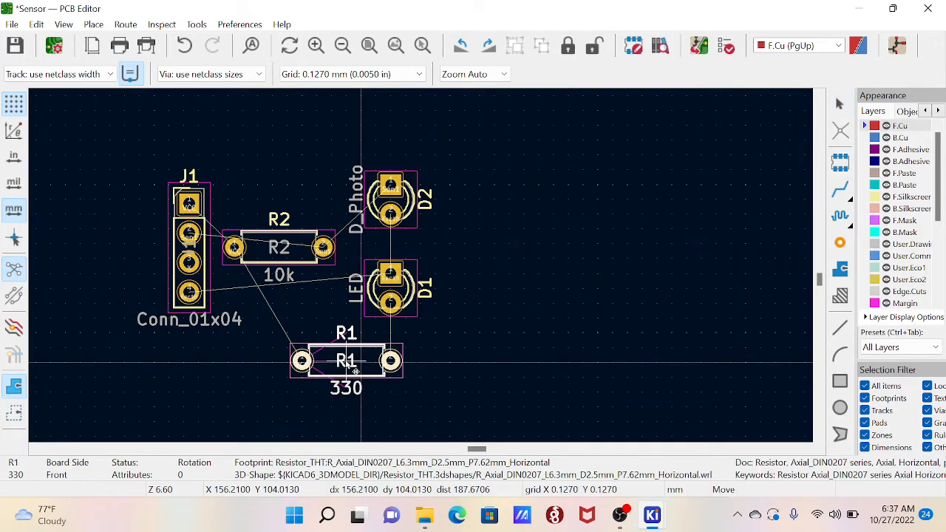
- Move R2 down beside the lower half of J1 and rotate it to 90 degrees
click(267, 255)
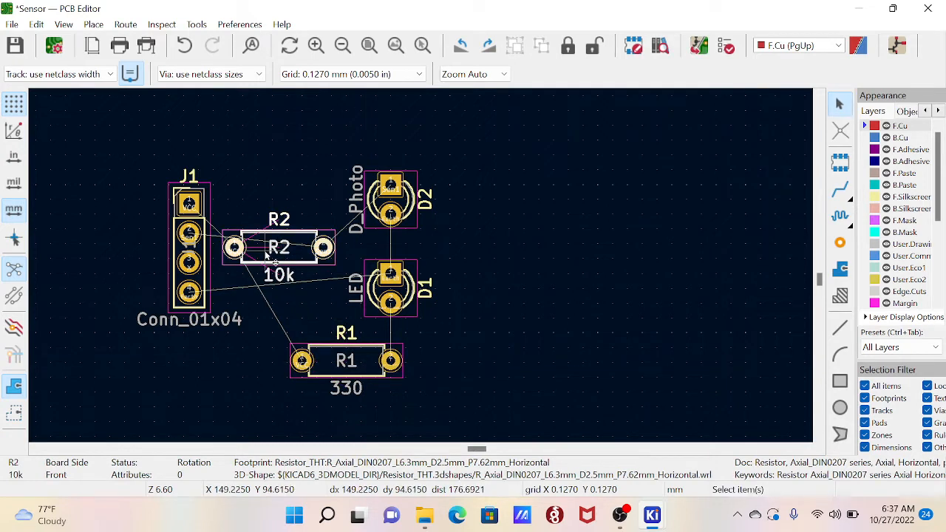
drag(267, 255, 260, 306)
key(r)
- Move R1 to the right-hand side of D1, trying different rotations, and leave it vertical at 90 degrees
click(349, 371)
key(r)
drag(369, 360, 484, 328)
key(r)
key(r)
key(r)
key(r)
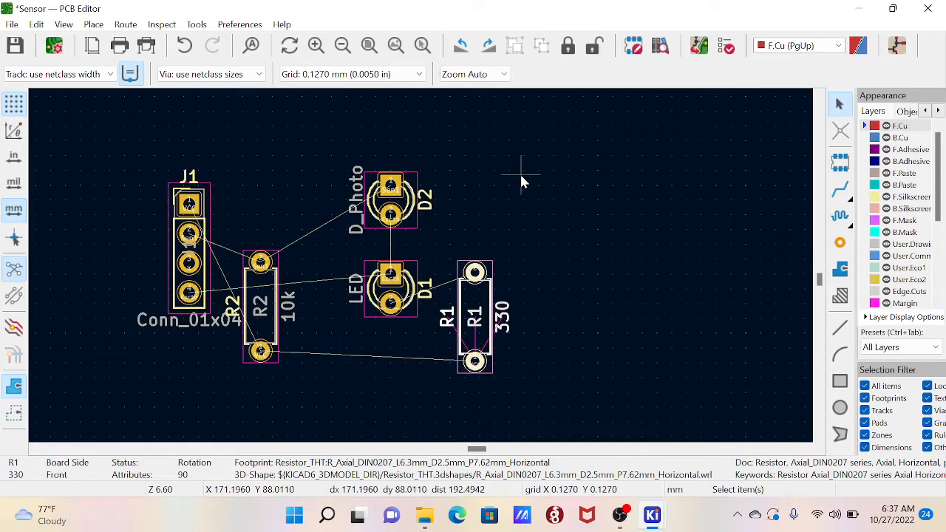
- Set the grid to 2.5400 mm and place R1 vertically to the right of D1 at X 165.1 mm
right_click(563, 247)
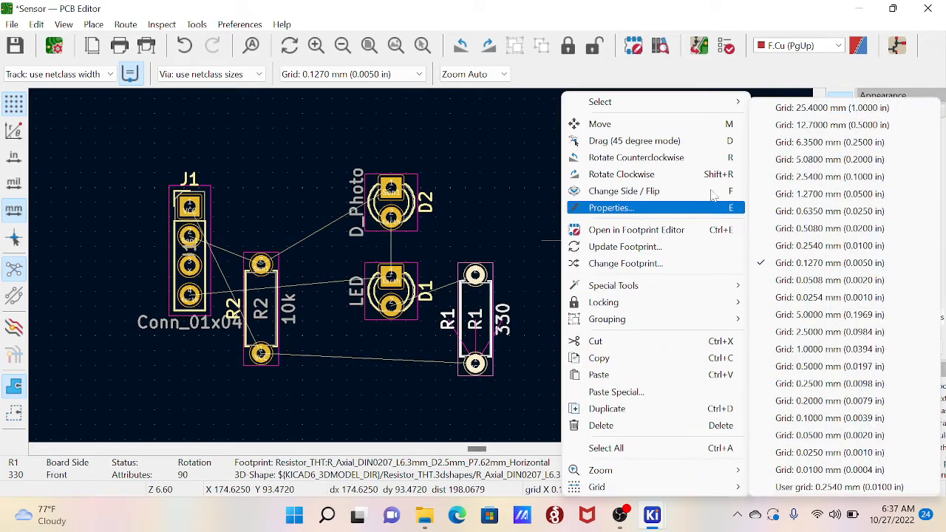
click(344, 74)
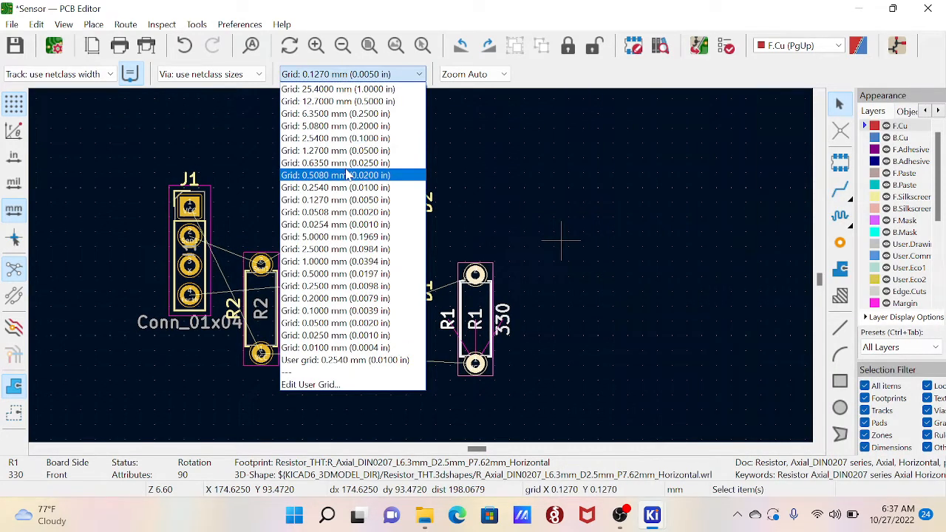
click(341, 138)
key(m)
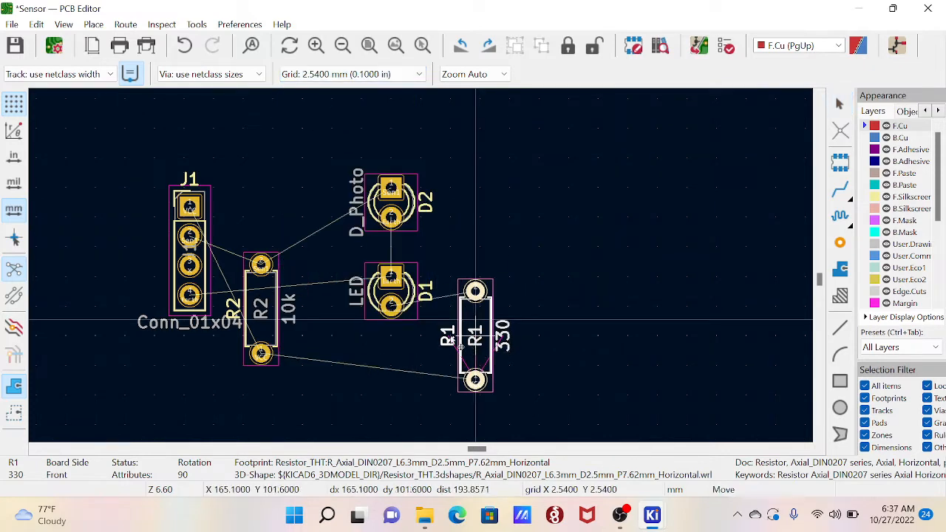
click(476, 321)
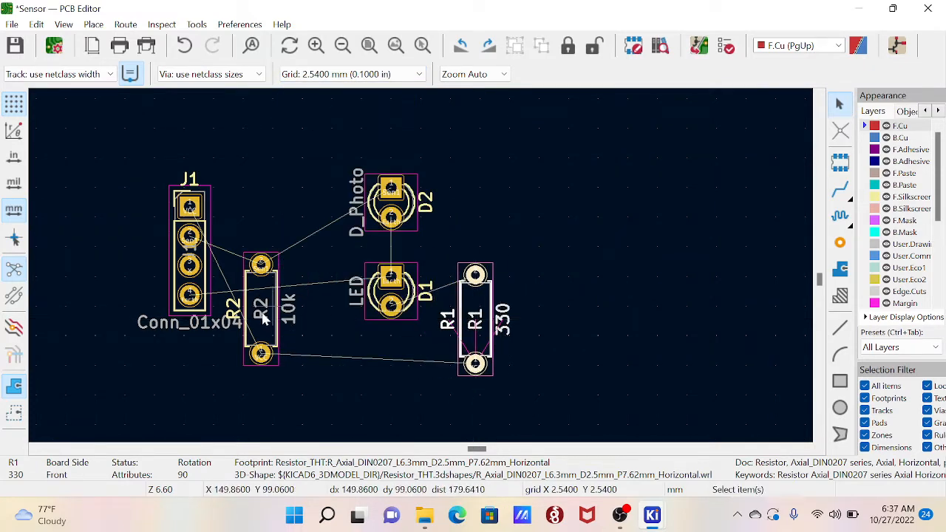
- Move R2 closer to D1 on its left side, level with R1
click(258, 311)
click(263, 323)
key(m)
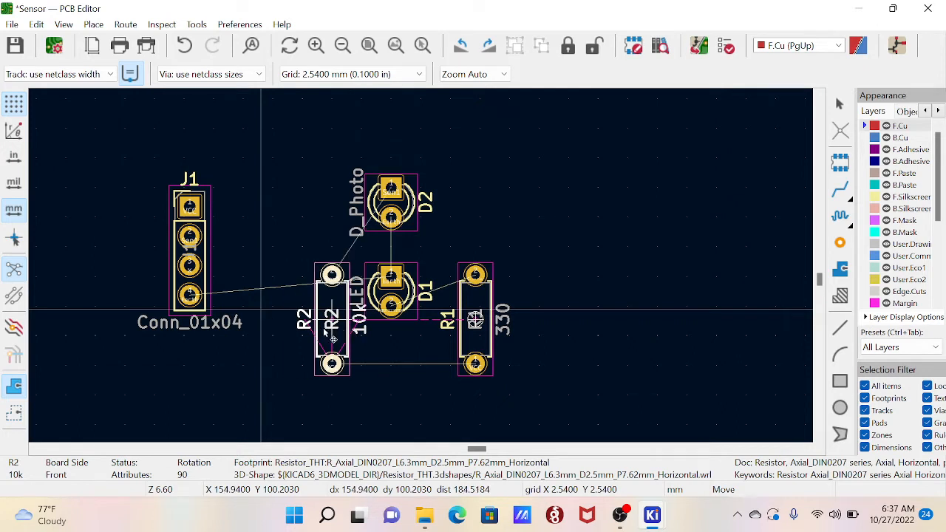
click(322, 336)
click(570, 386)
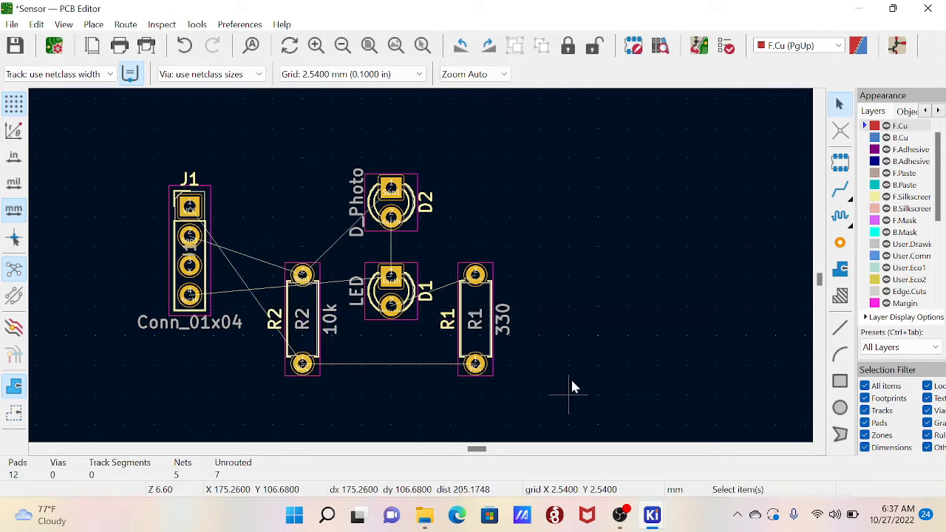
- Rotate J1 to 90 degrees and centre it below D1, between R2 and R1, at X 160.02, Y 109.22 mm
click(198, 279)
key(m)
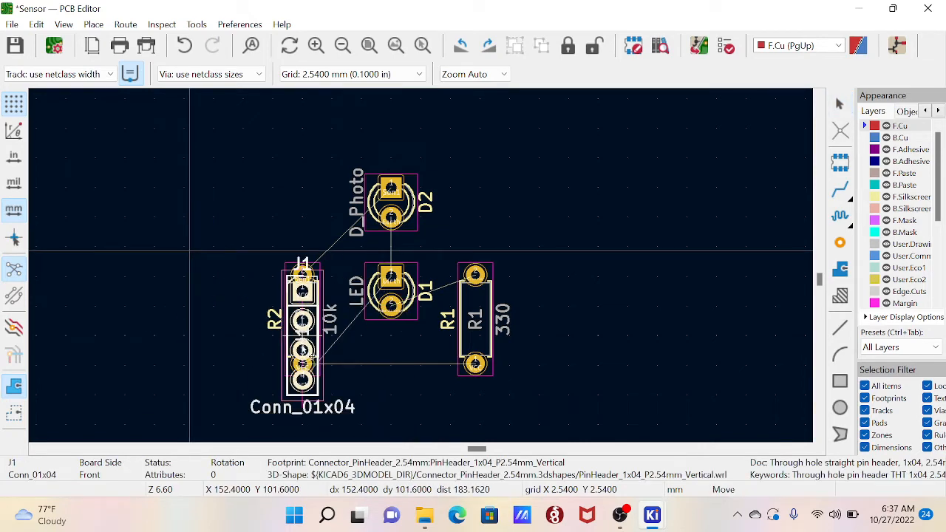
click(300, 342)
middle_drag(433, 381, 394, 280)
key(m)
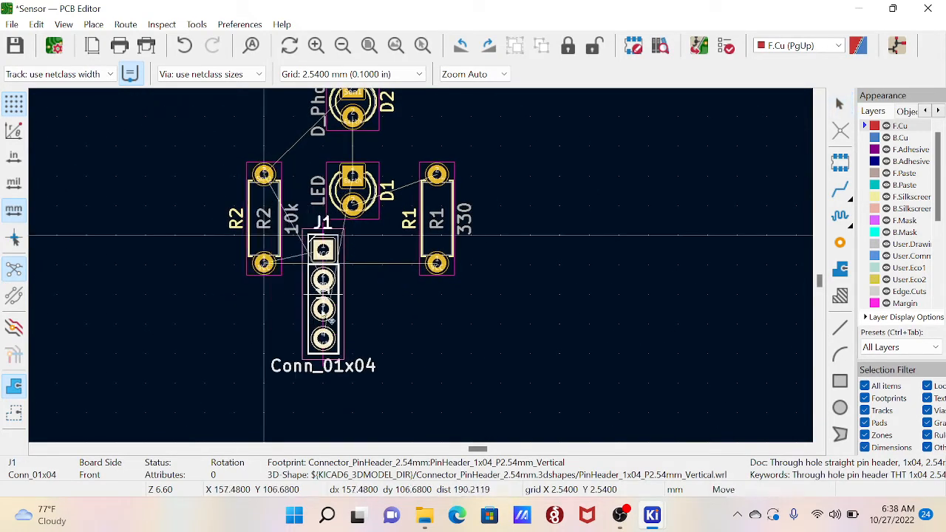
key(r)
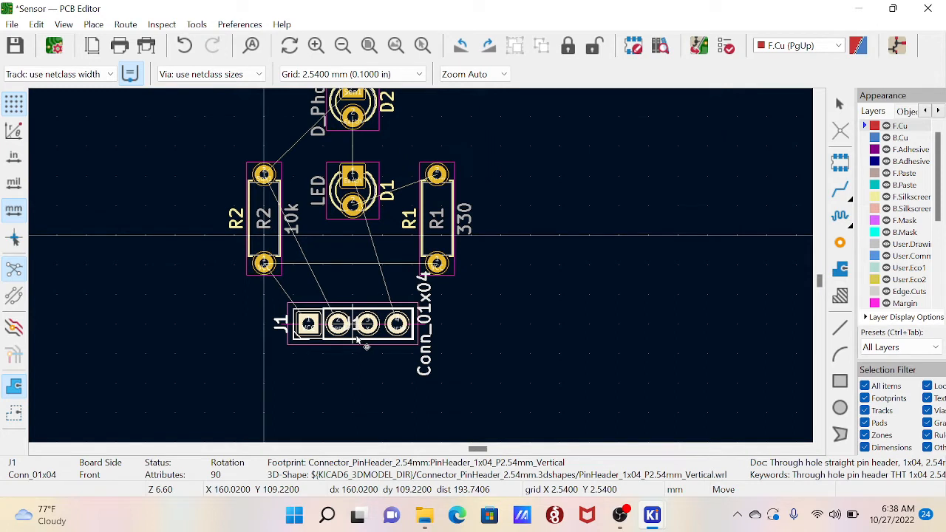
click(365, 348)
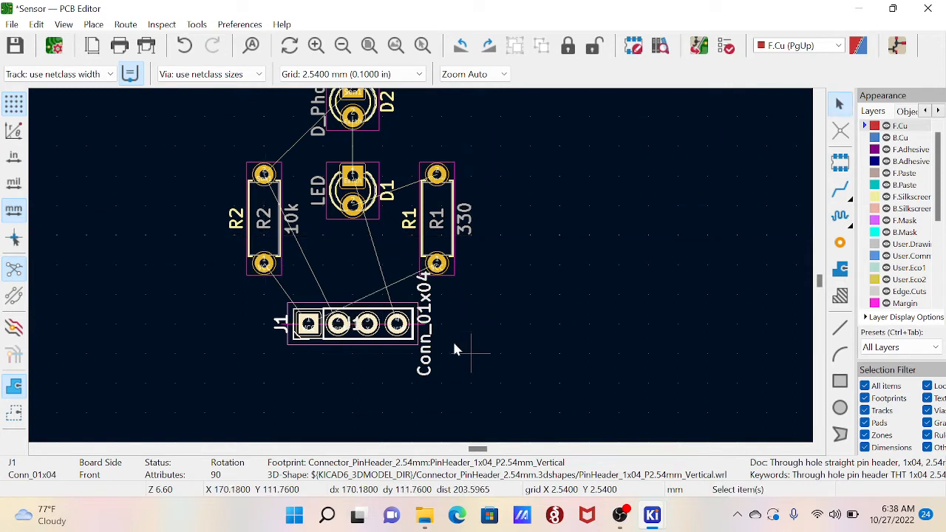
- Rotate J1's Conn_01x04 value text to horizontal and place it centred below the connector at X 160.02, Y 111.76 mm
click(438, 367)
key(m)
key(r)
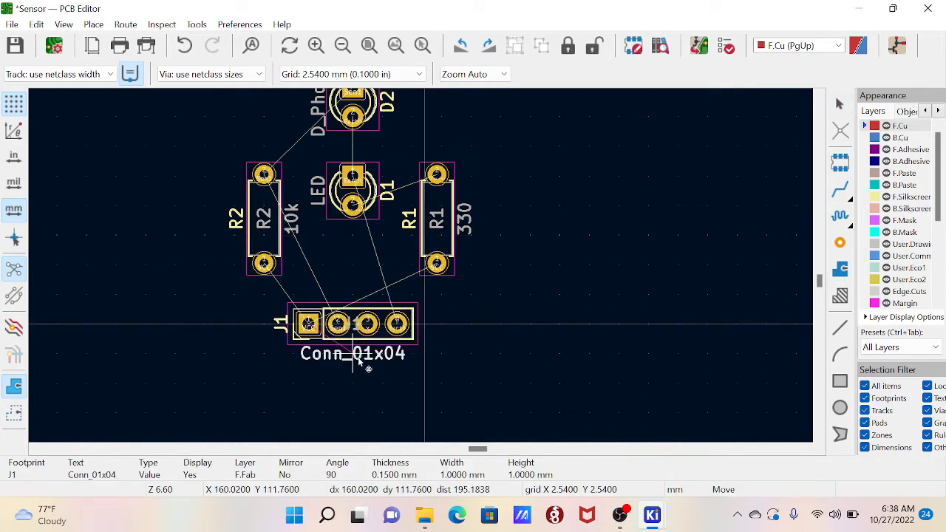
click(353, 355)
click(480, 274)
- Rotate D2's D_Photo value text to horizontal and place it directly above the D2 footprint
scroll(425, 270, down, 2)
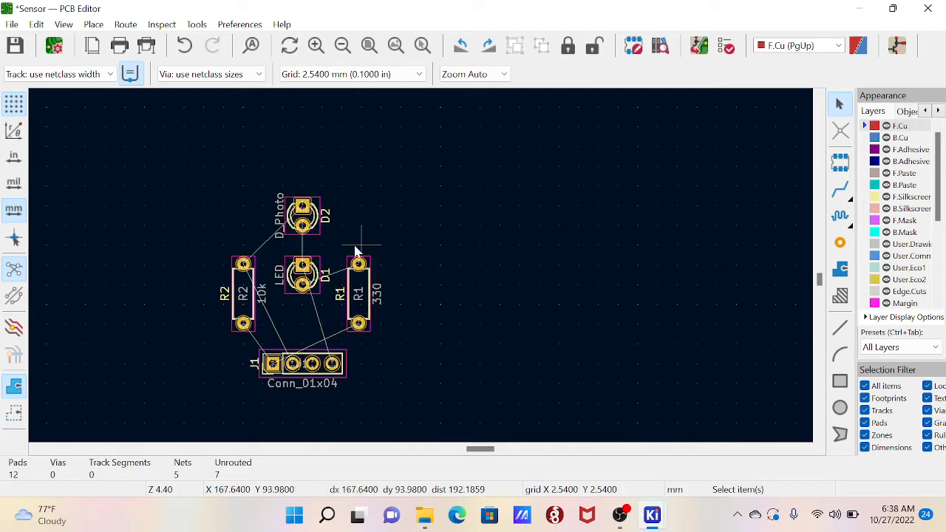
click(283, 225)
key(m)
key(r)
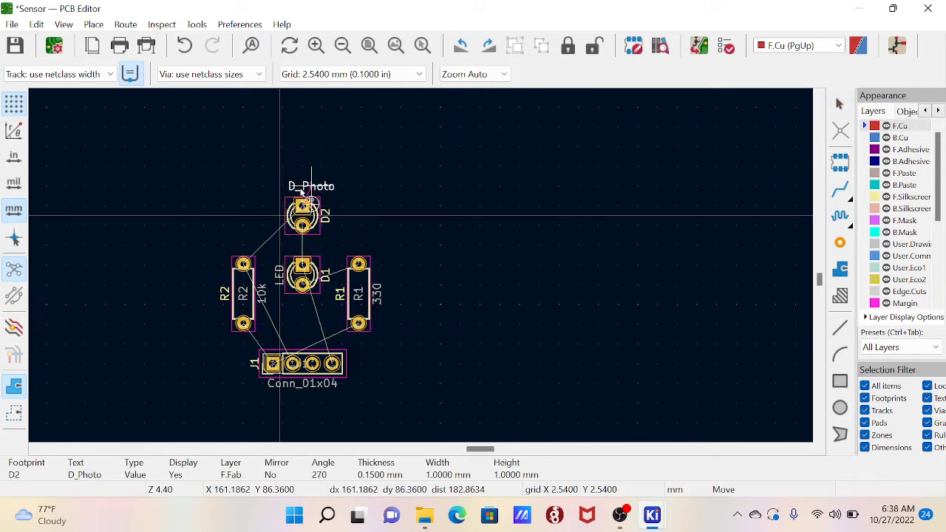
click(300, 191)
middle_drag(425, 231, 516, 218)
click(517, 218)
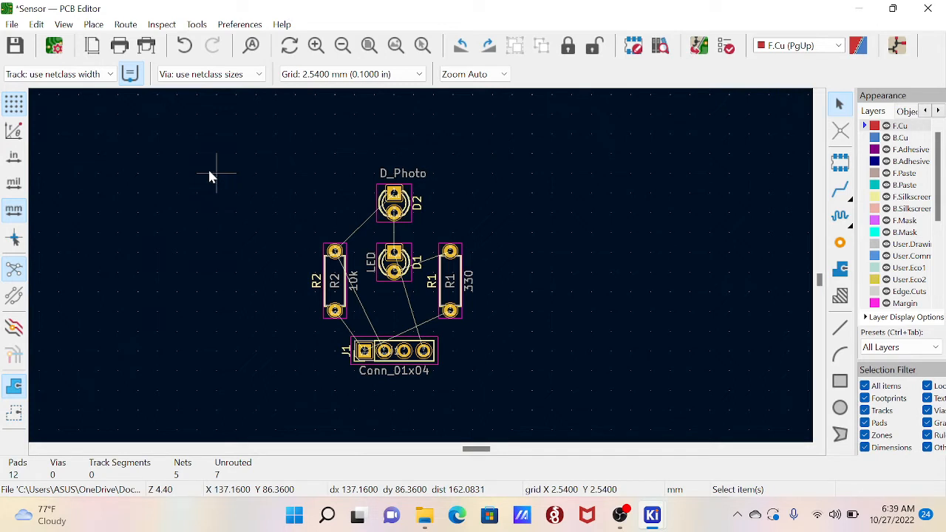
- Add a pre-defined track width of 0.8 mm in the board setup
click(31, 75)
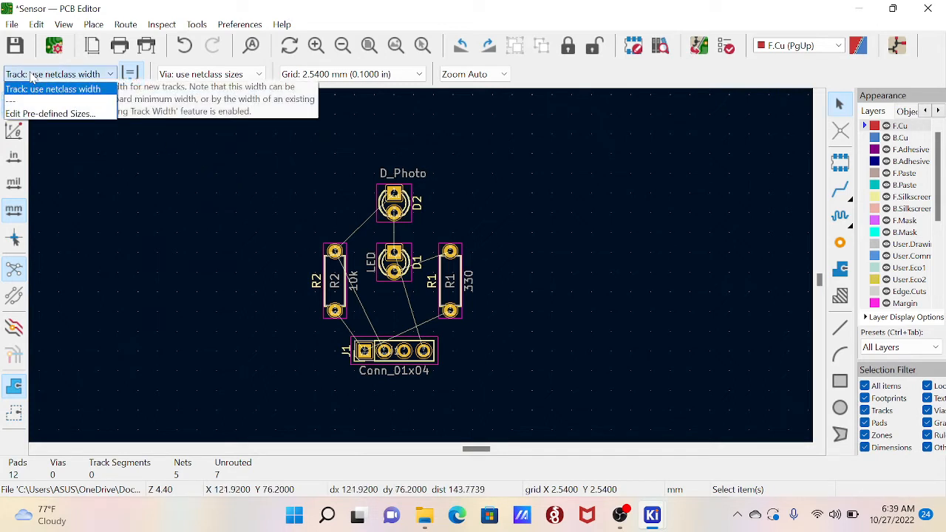
click(46, 114)
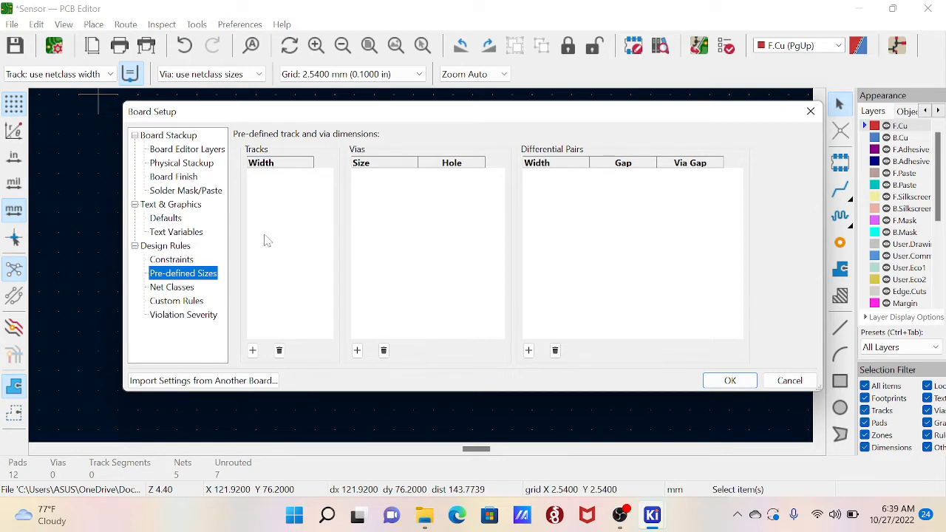
click(253, 351)
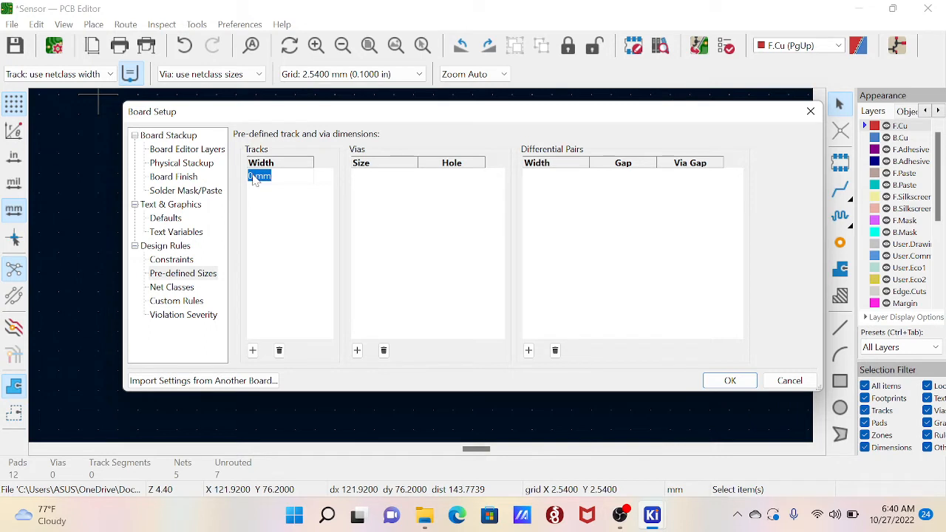
double_click(251, 175)
text(0.8)
- Add pre-defined track widths of 1 mm and 1.5 mm and accept the board setup
click(252, 350)
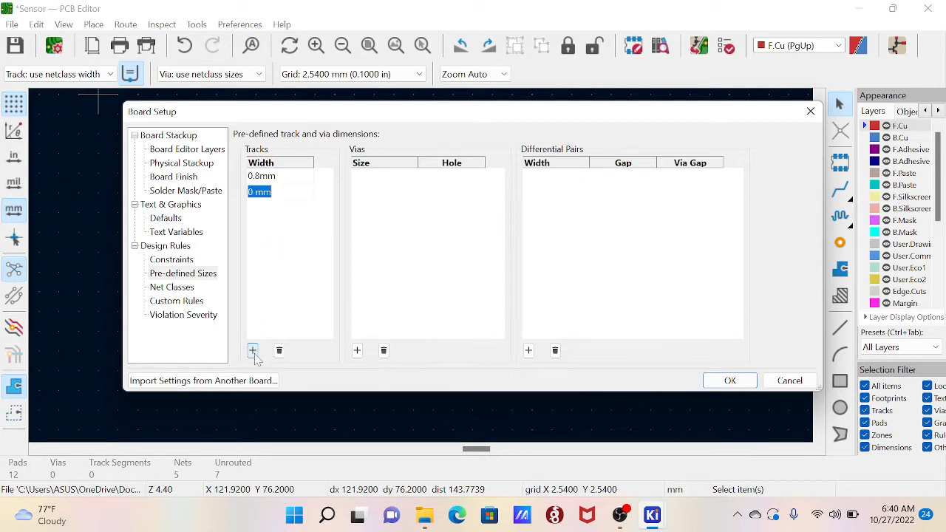
click(254, 197)
key(BackSpace)
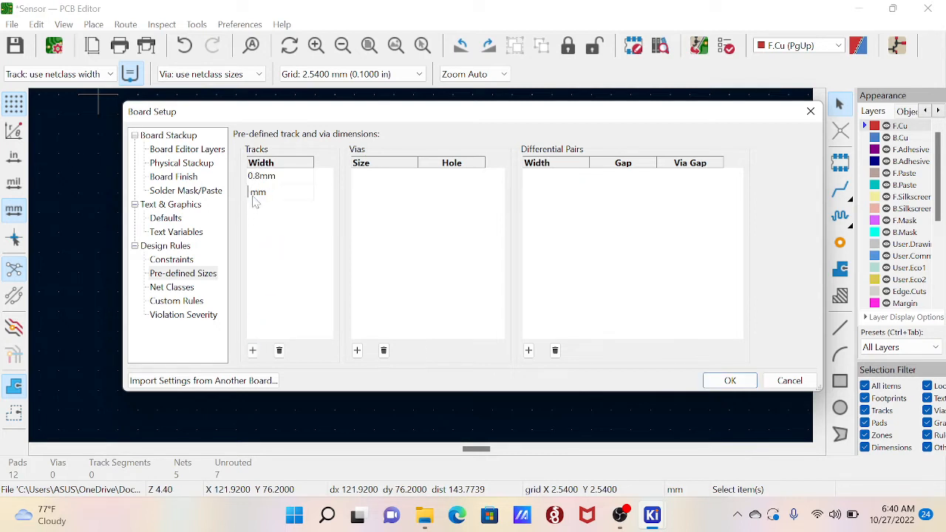
text(1)
click(252, 351)
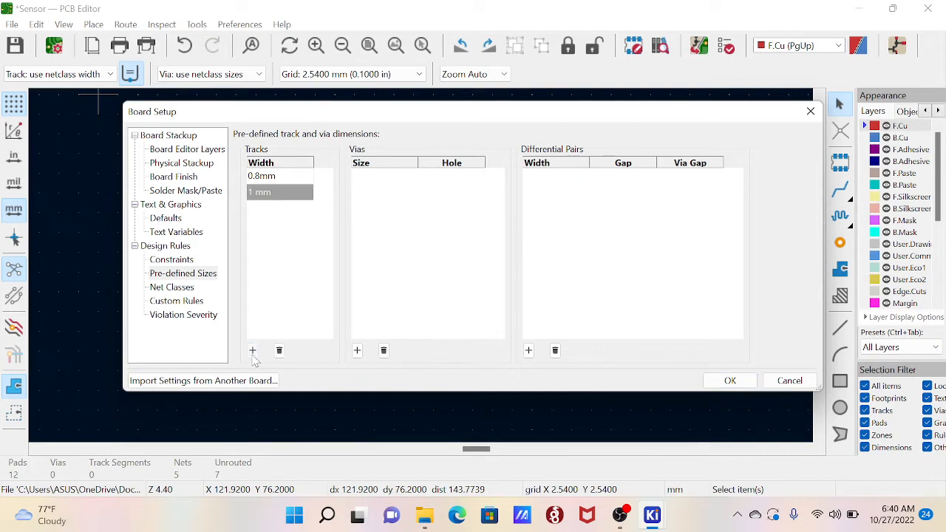
click(253, 210)
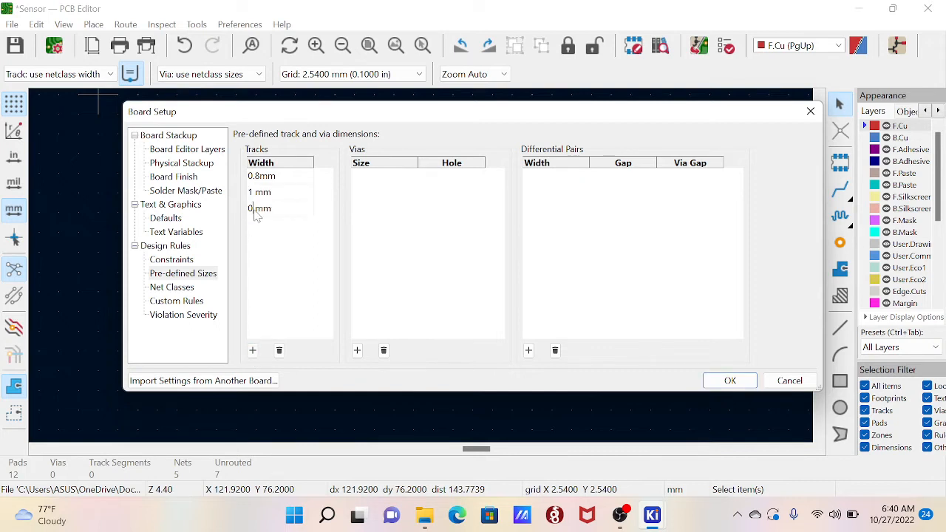
key(BackSpace)
text(1.5)
click(729, 380)
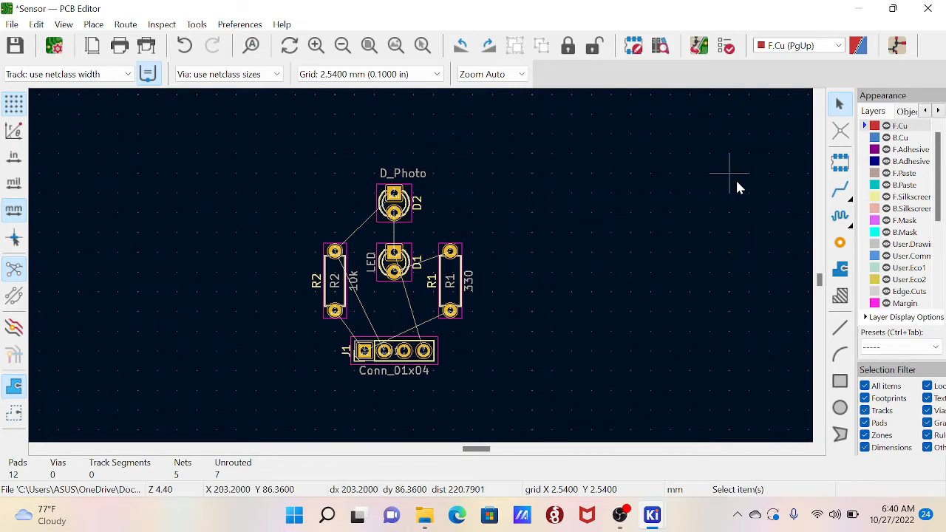
- Route the Sen1 track on the B.Cu layer from D2's pad 1 to R2's pad 2, with a diagonal bend between them
click(875, 139)
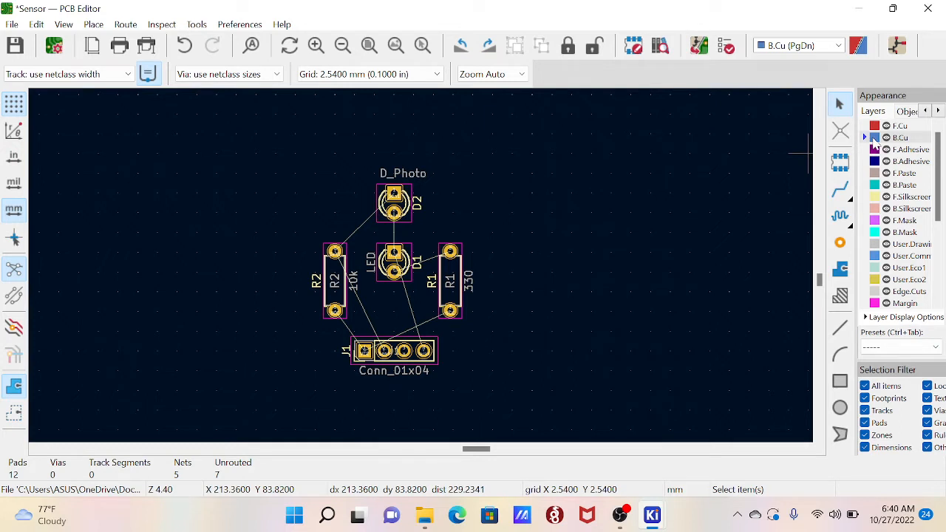
click(841, 191)
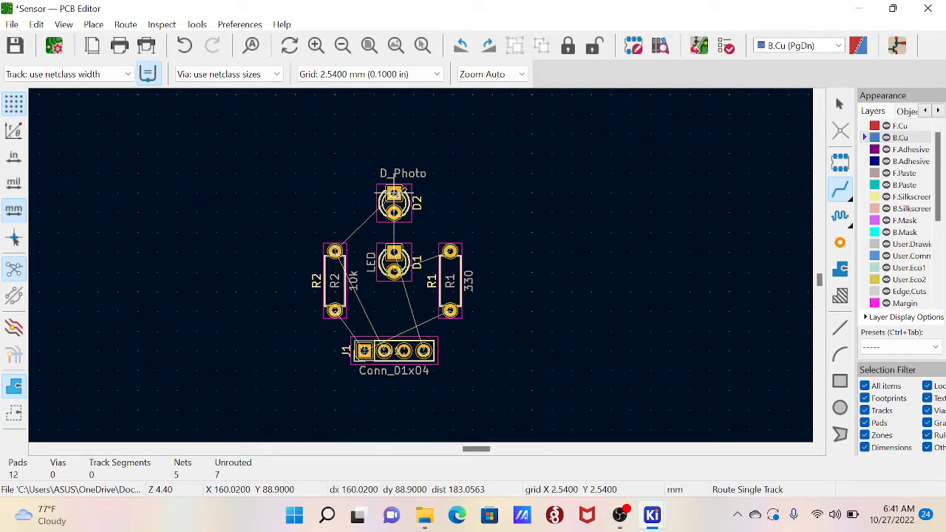
click(393, 193)
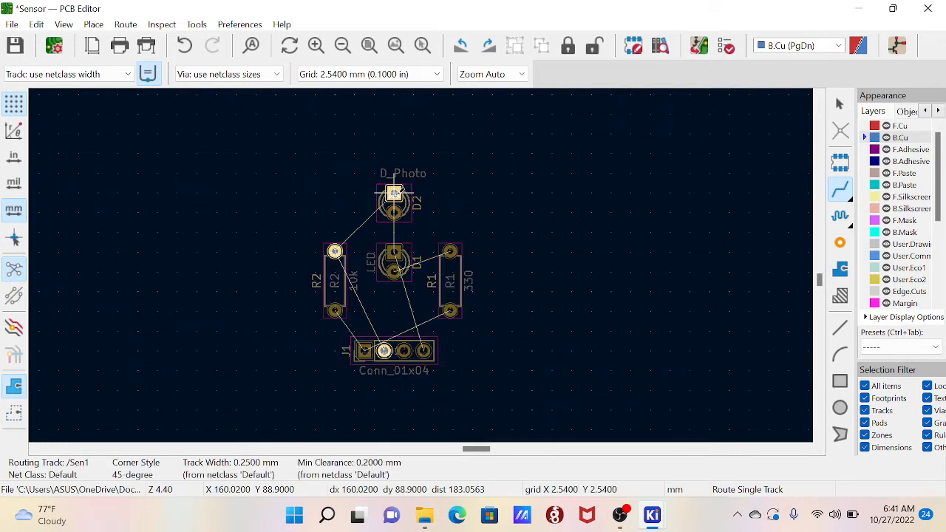
click(337, 235)
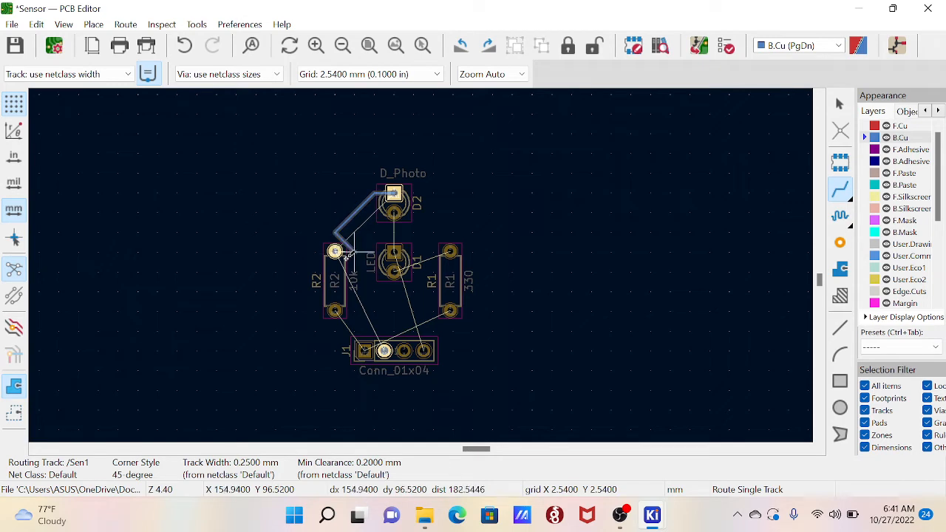
click(334, 245)
scroll(335, 215, up, 2)
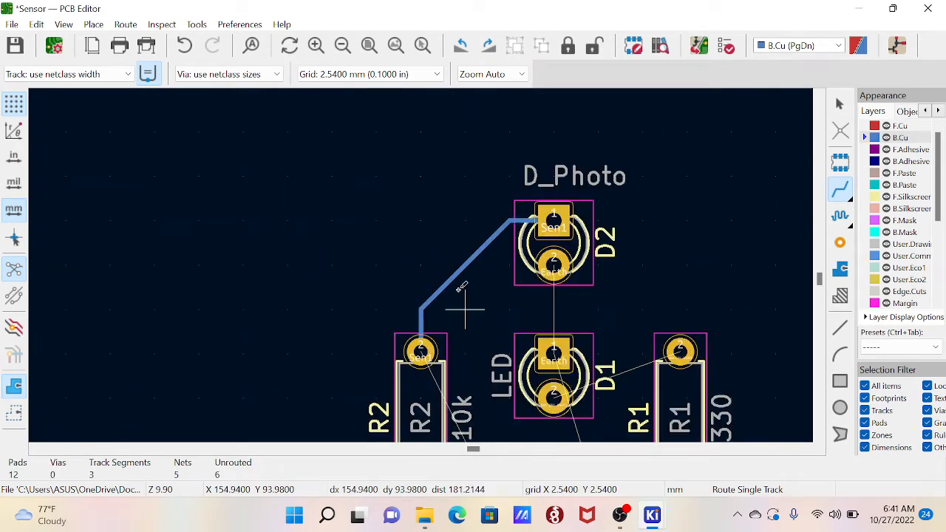
scroll(421, 259, down, 2)
key(Escape)
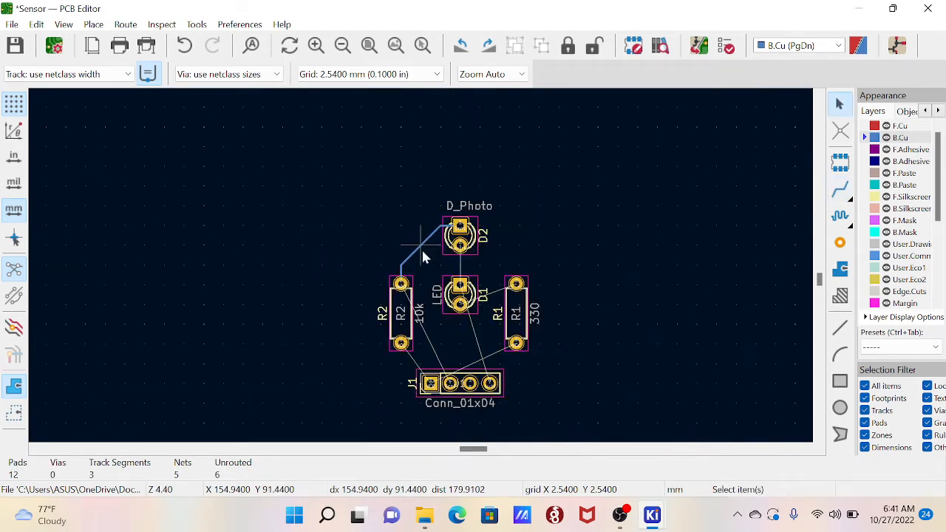
- Check the width of the routed Sen1 track and review the available pre-defined track widths
click(423, 253)
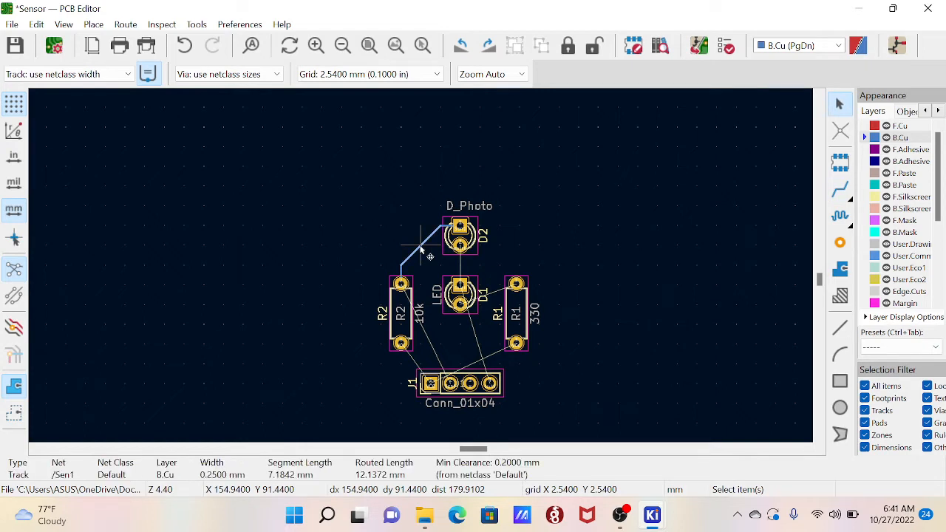
click(432, 257)
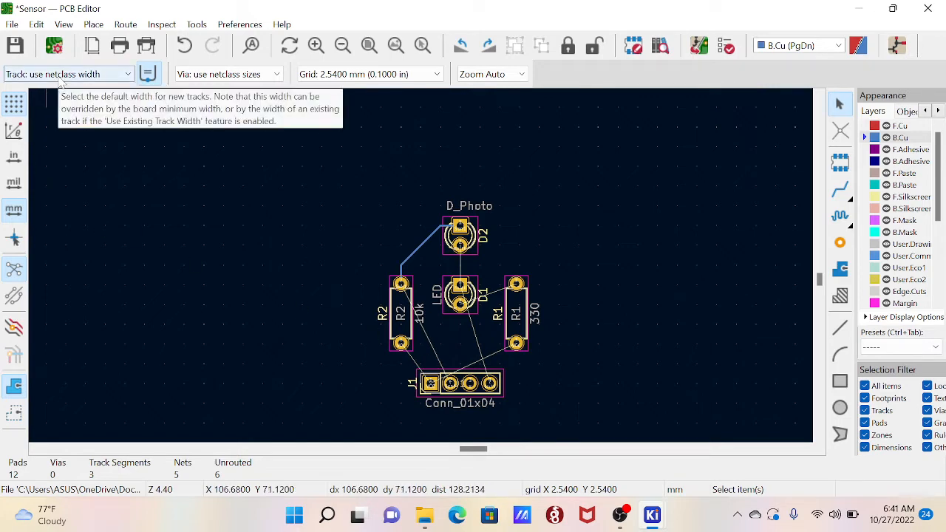
middle_drag(375, 249, 270, 228)
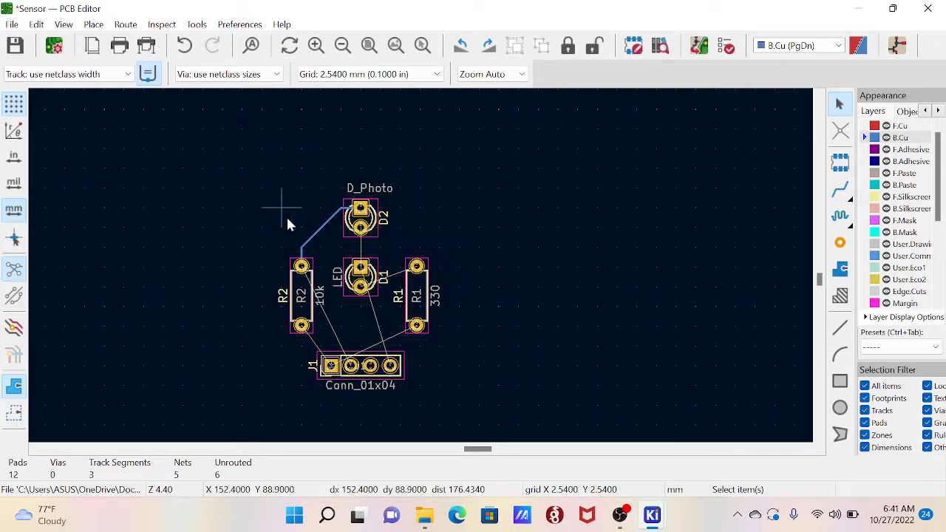
click(95, 75)
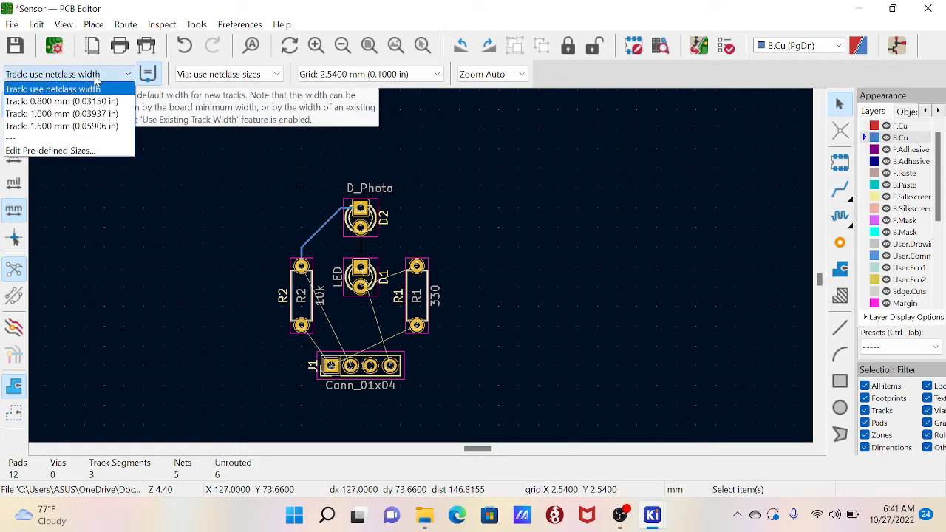
click(94, 76)
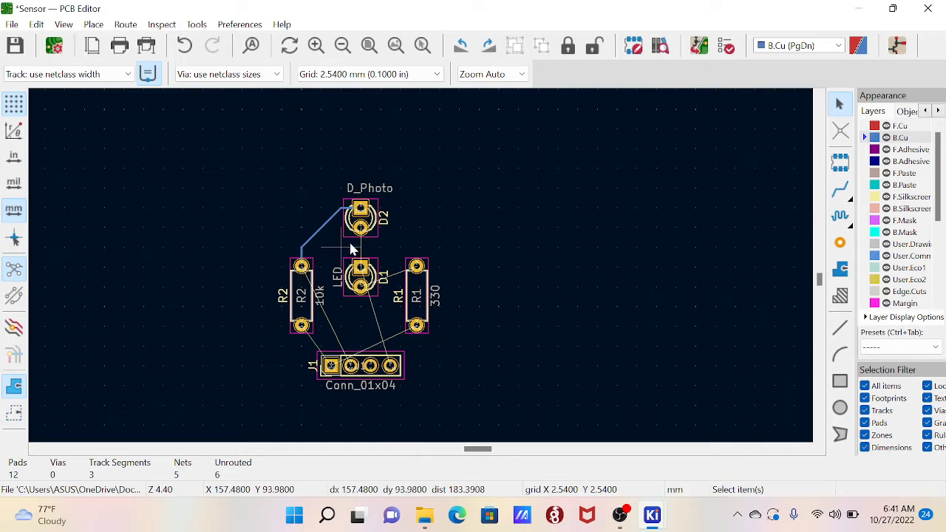
click(338, 209)
click(85, 74)
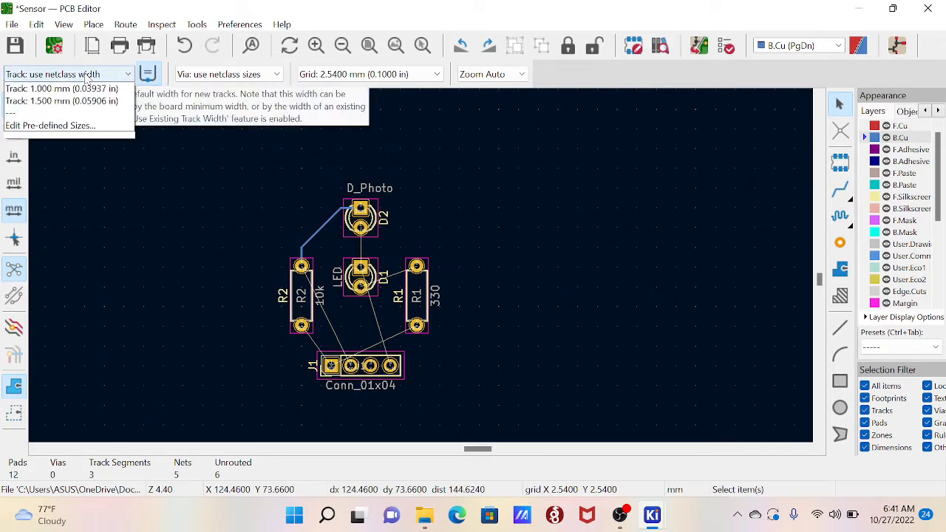
click(85, 75)
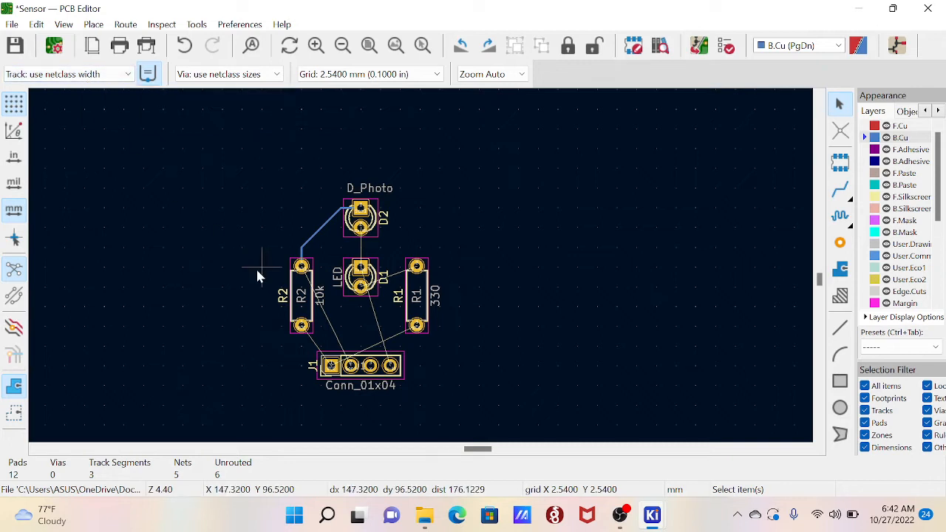
- Delete all three segments of the thin Sen1 track between D2's pad 1 and R2's pad 2
click(309, 242)
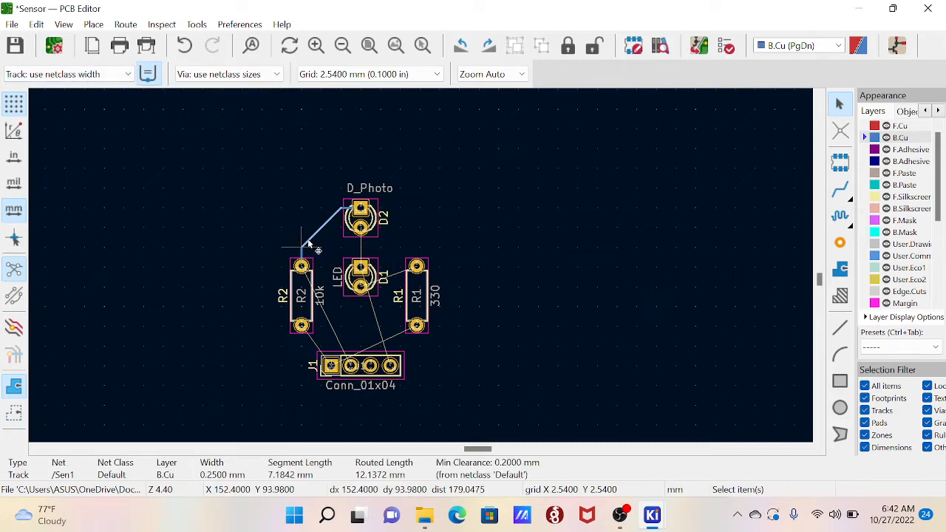
key(Delete)
click(343, 210)
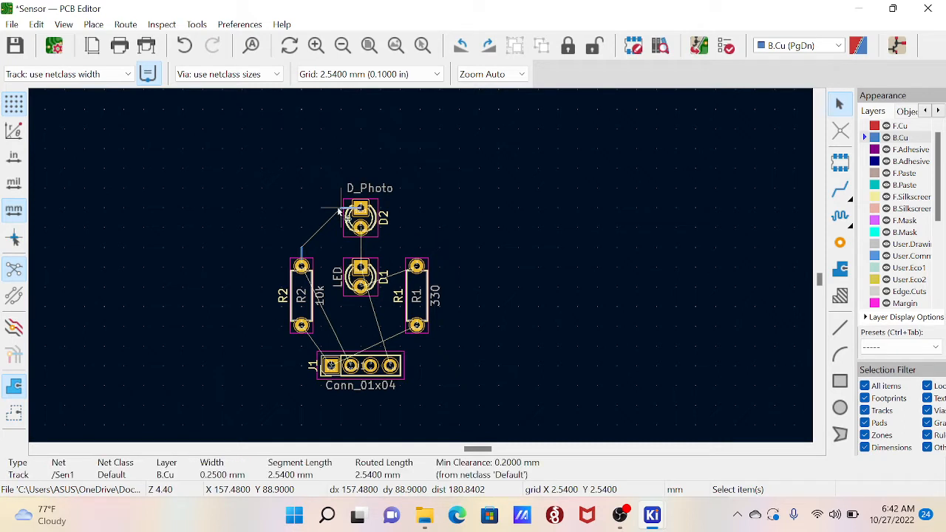
key(Delete)
click(305, 254)
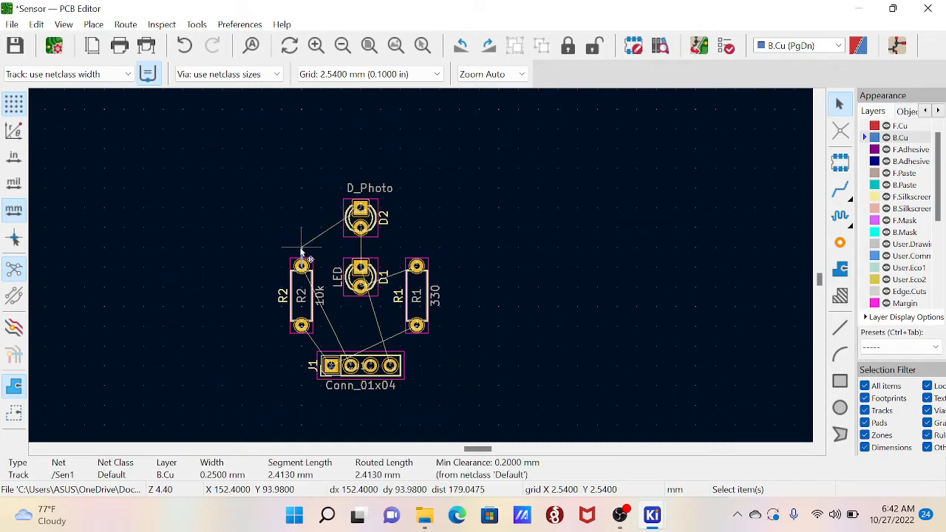
key(Delete)
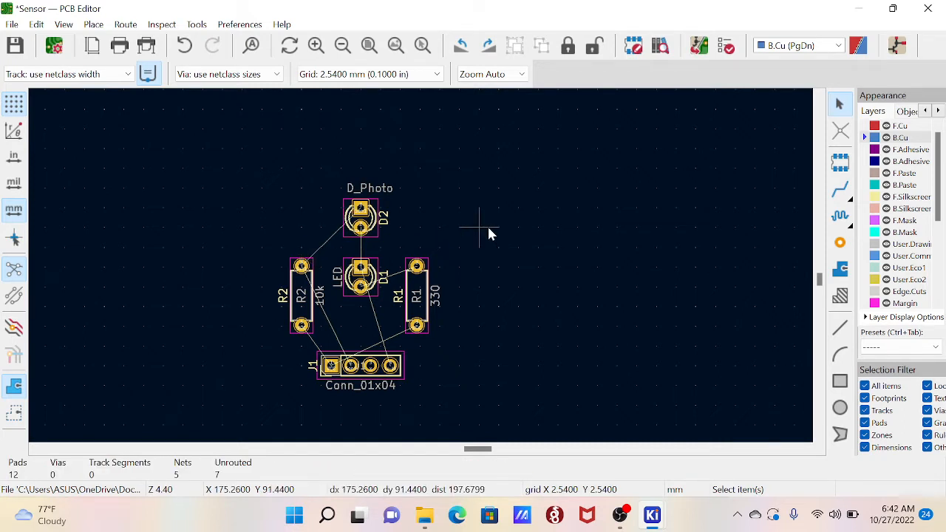
- Set the track width to 0.8 mm and route Sen1 on B.Cu from D2's pad 1 to R2's pad 2
middle_drag(489, 227, 488, 225)
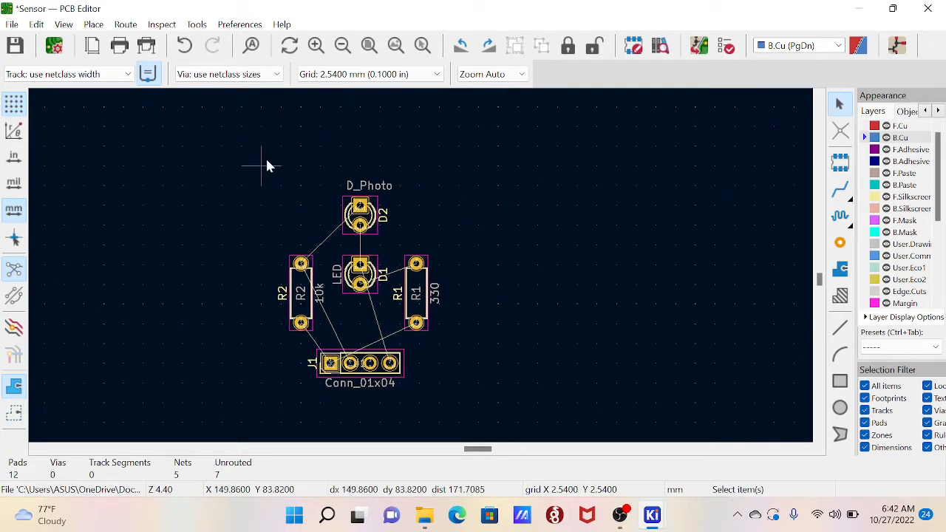
click(93, 75)
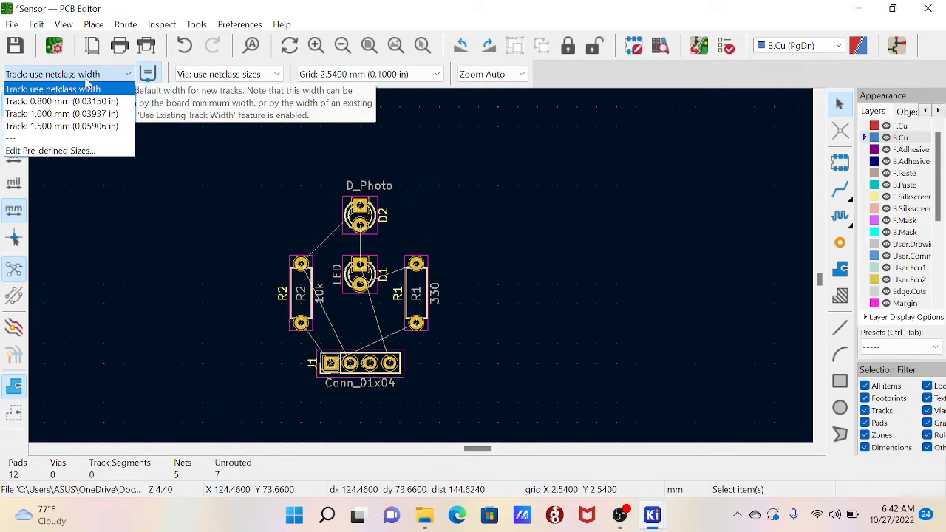
click(74, 102)
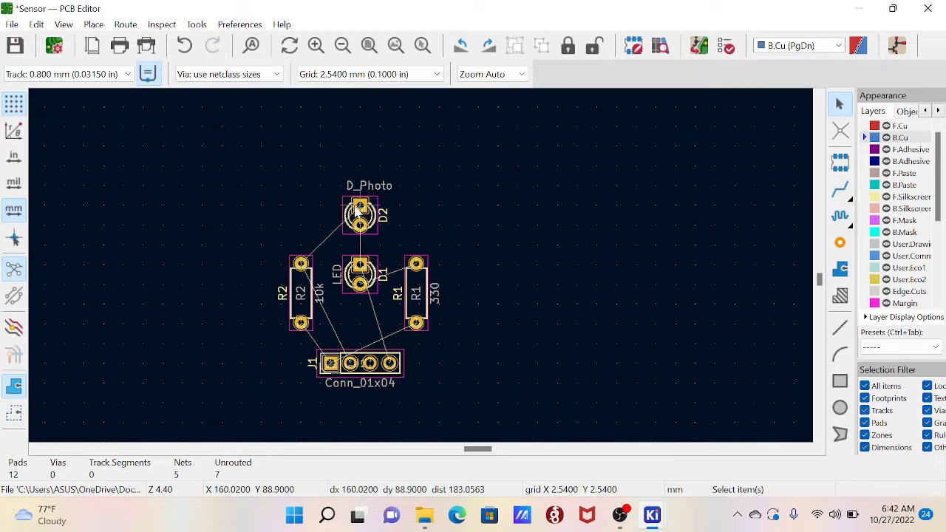
scroll(425, 274, up, 2)
scroll(414, 252, up, 1)
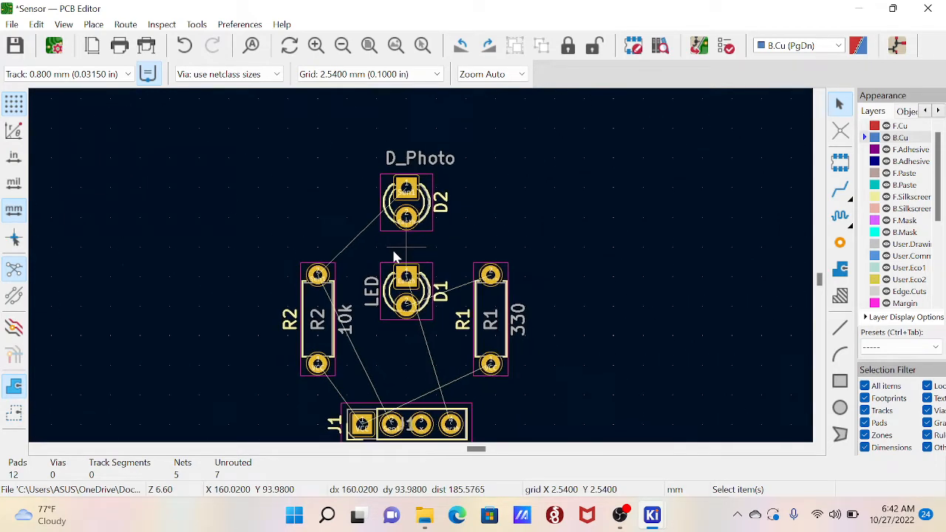
key(x)
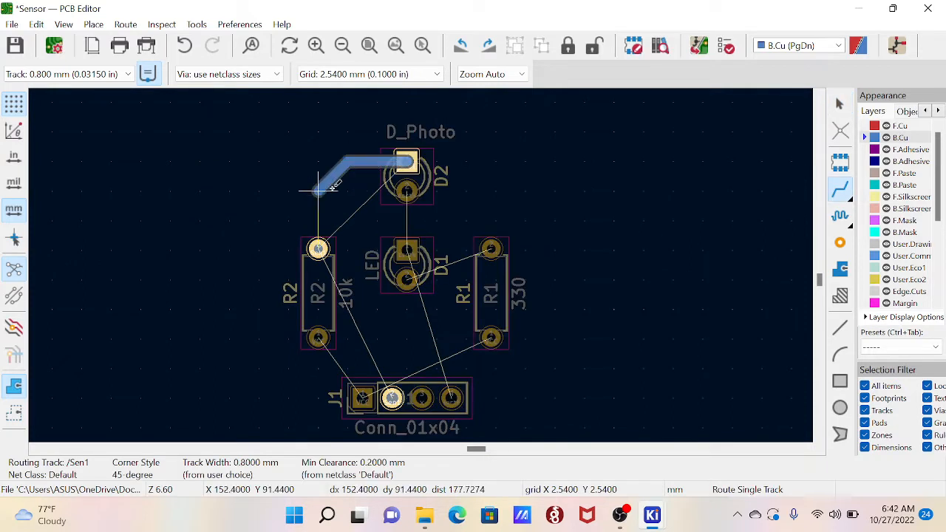
click(317, 248)
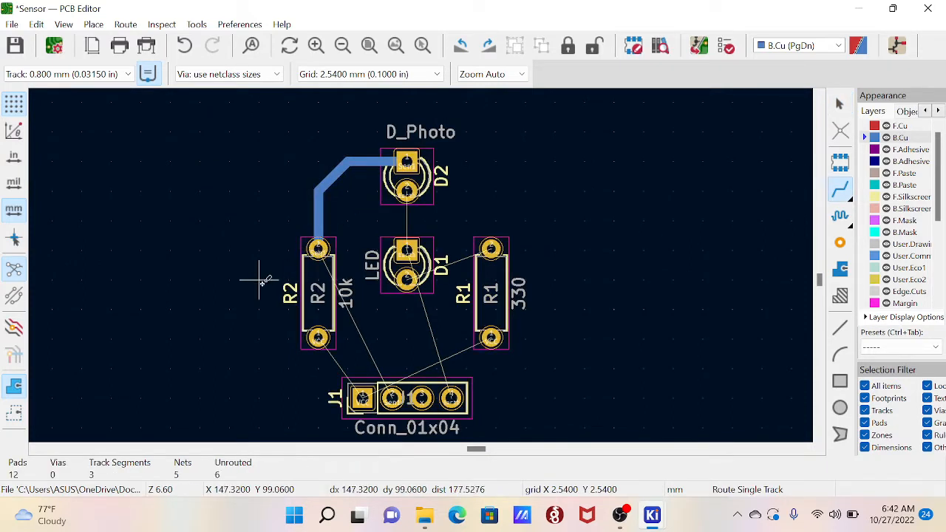
key(Escape)
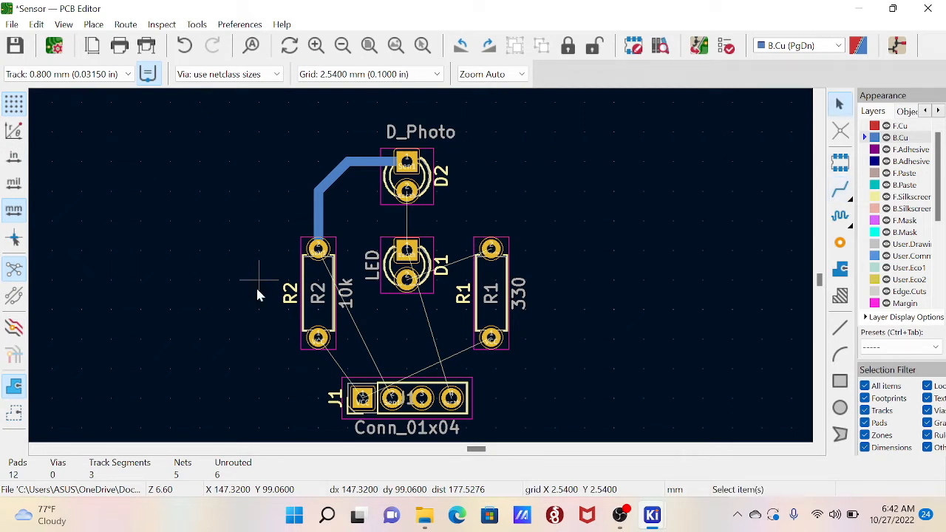
- Set the grid to 0.0100 mm and route the VCC track from R2's pad 1 to J1's pad 1
click(377, 74)
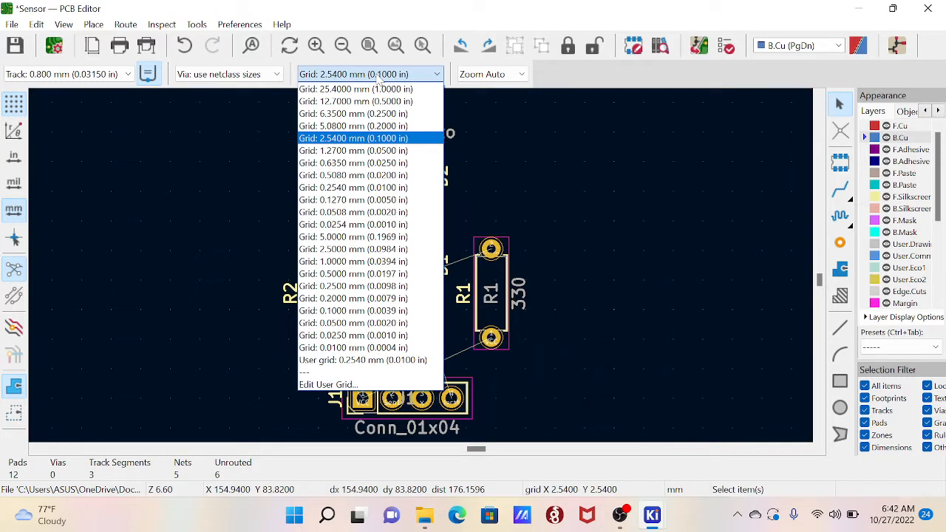
click(353, 347)
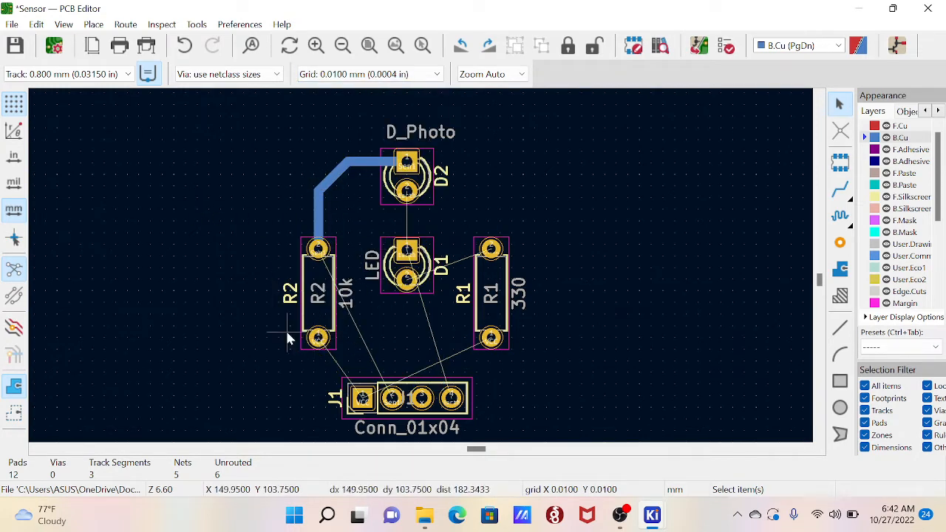
key(x)
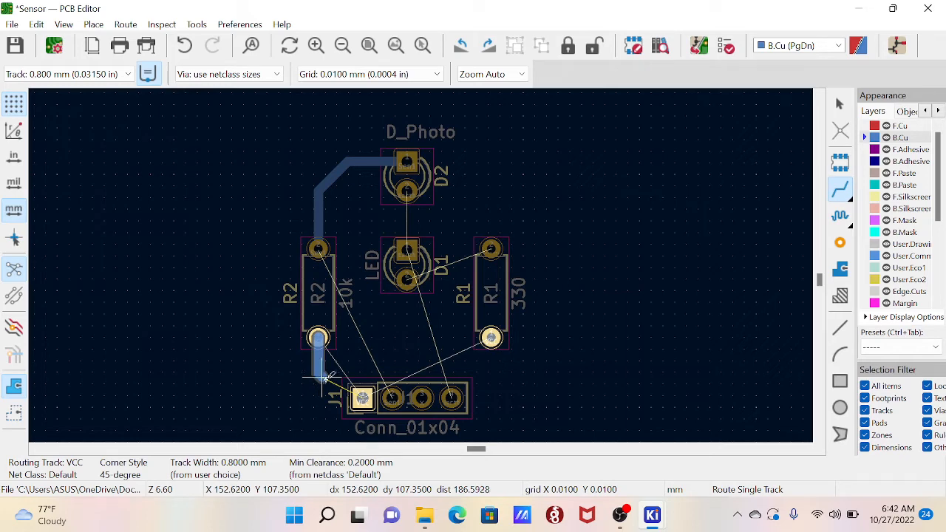
click(361, 398)
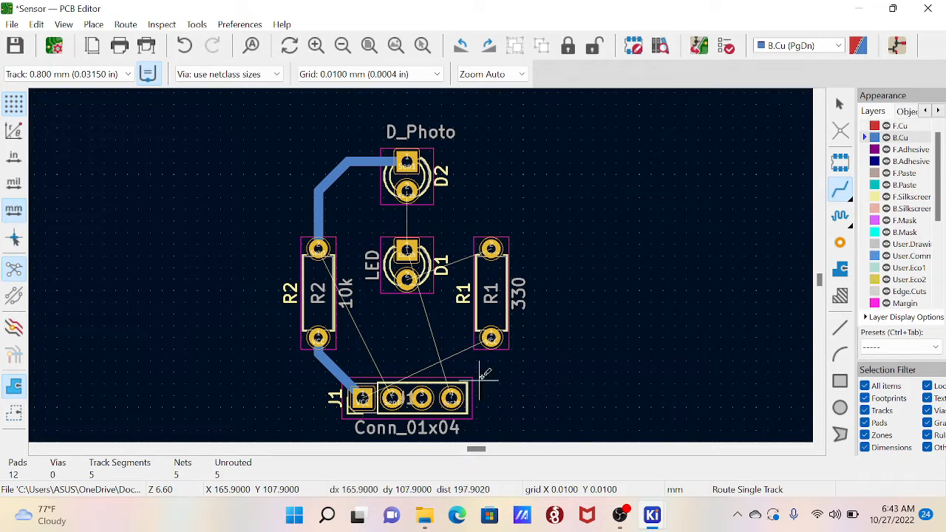
- Route the Sen1 track from R2's pad 2 to J1's pad 2 and adjust its diagonal segment
click(318, 249)
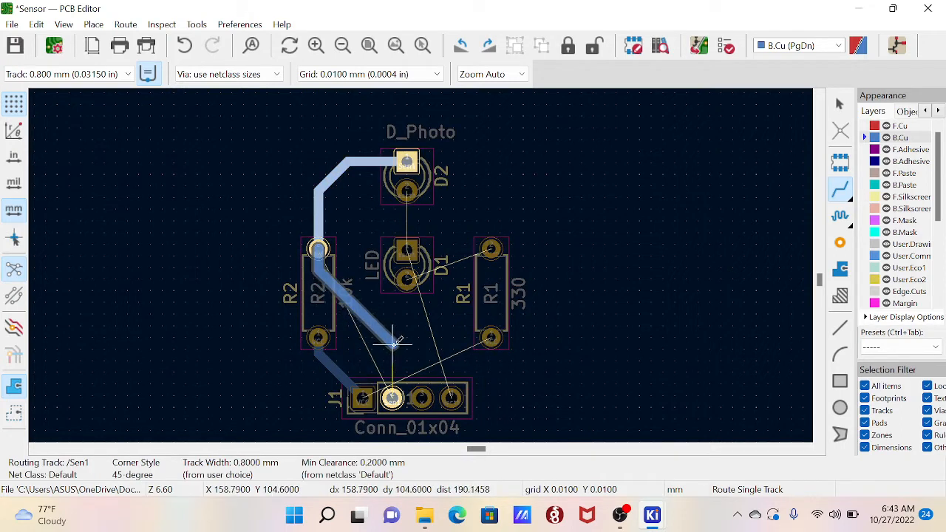
click(392, 397)
key(Escape)
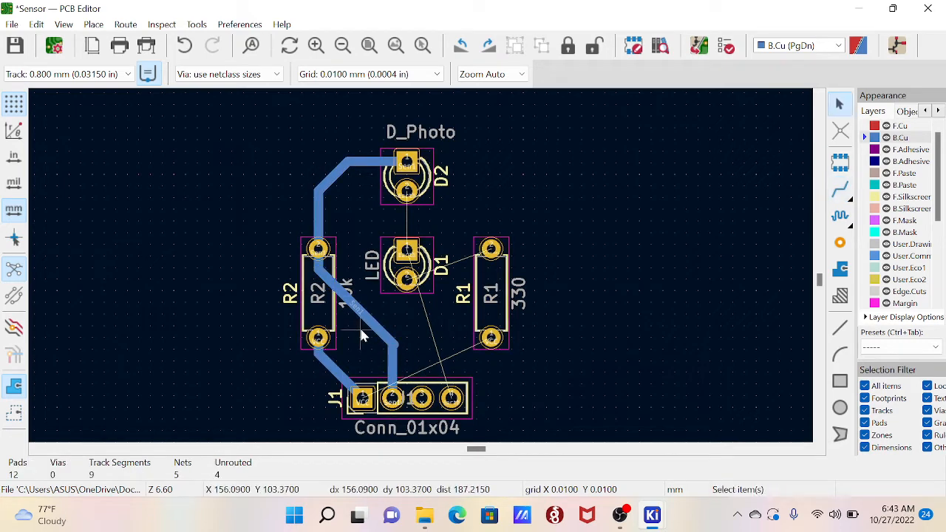
click(361, 317)
key(d)
click(363, 323)
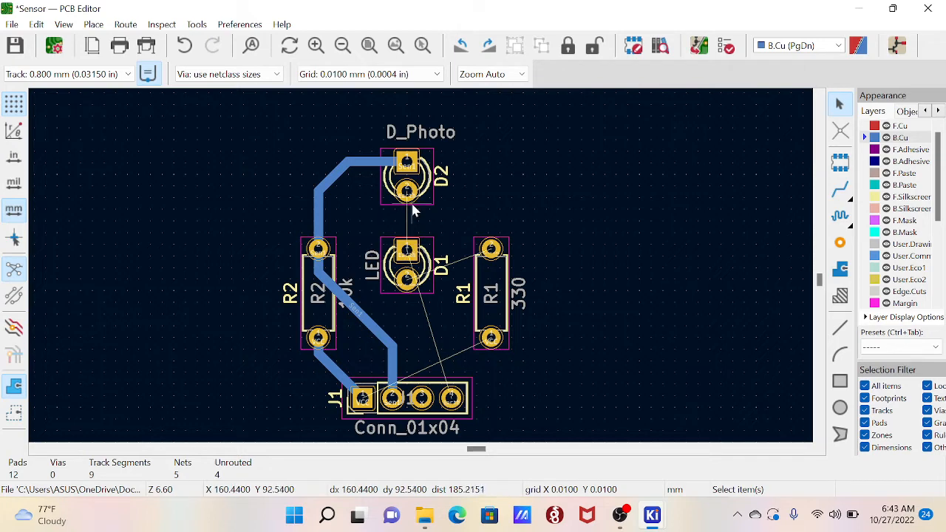
- Route the Earth track from D2's pad 2 to D1's pad 1, and connect D1's pad 2 to R1's pad 2
key(x)
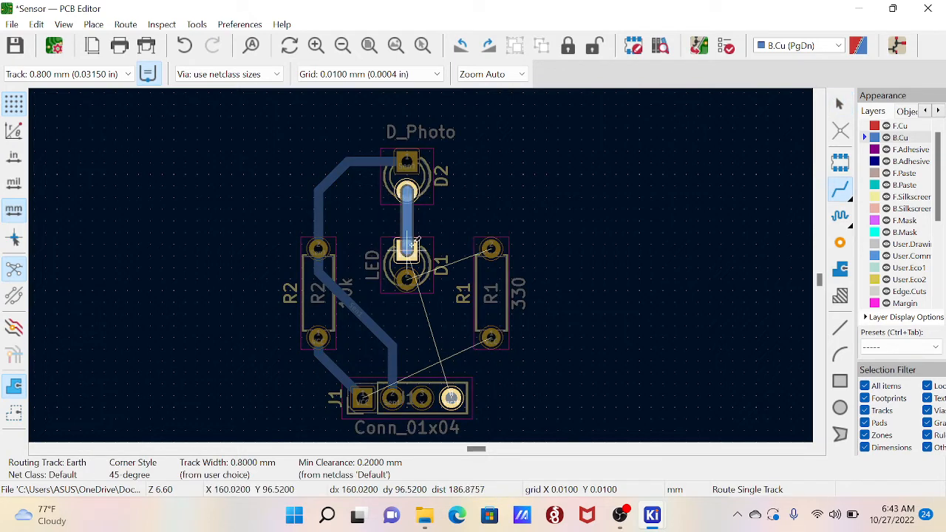
click(412, 244)
click(408, 279)
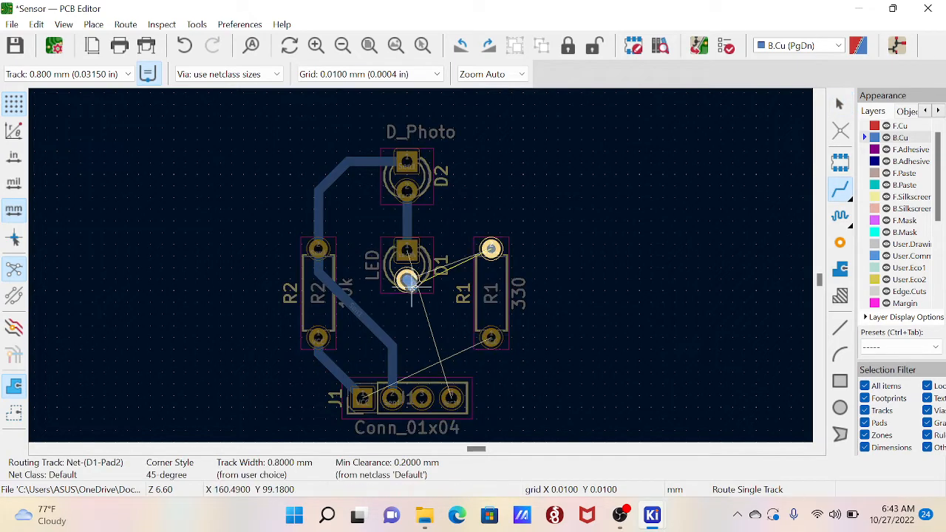
click(492, 247)
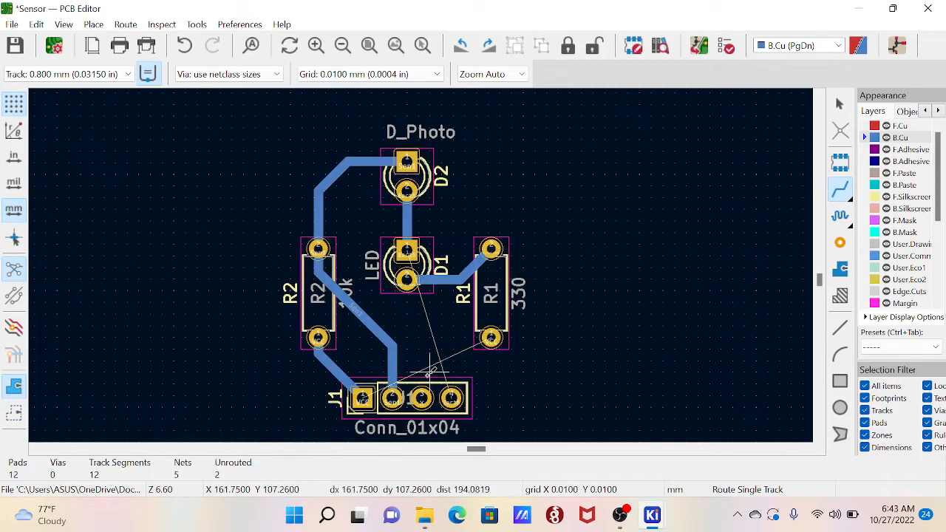
- Route the VCC track from J1's pad 1 around below the connector to R1's pad 1
middle_drag(467, 415, 441, 388)
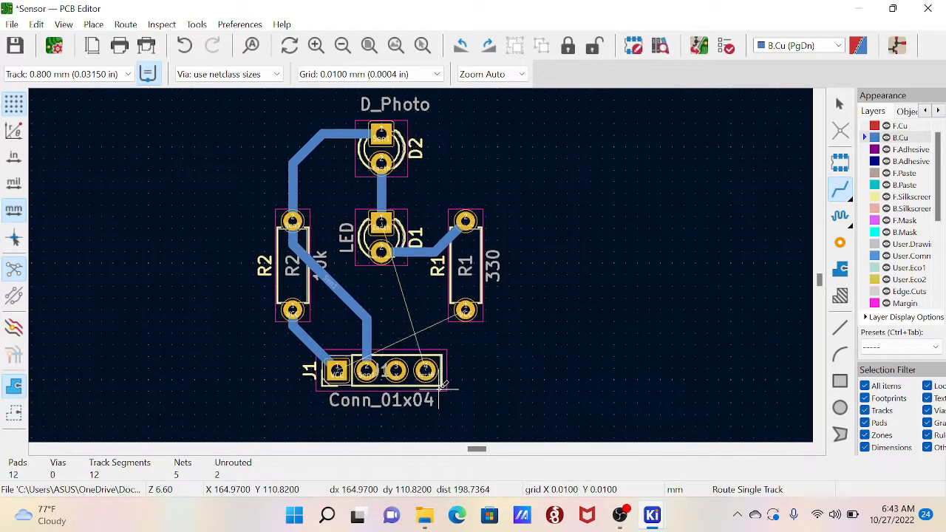
click(336, 369)
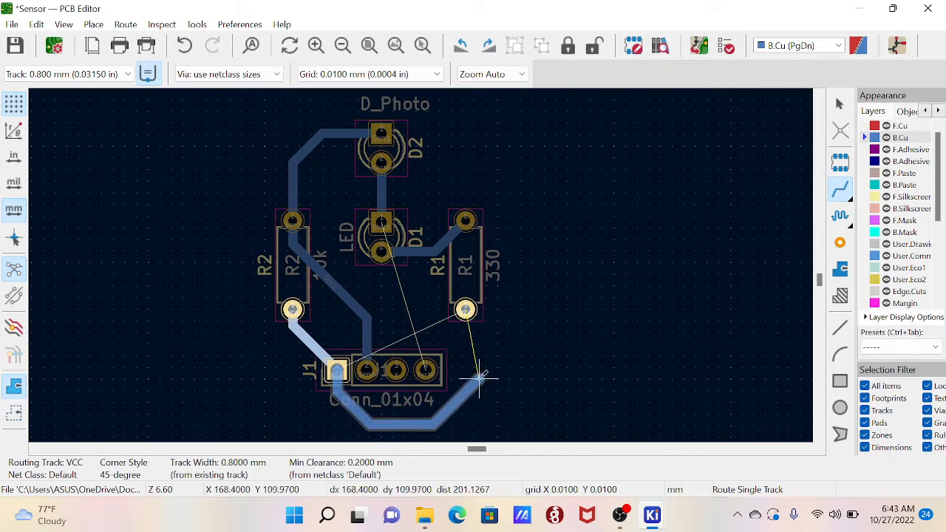
click(465, 310)
key(Escape)
click(452, 414)
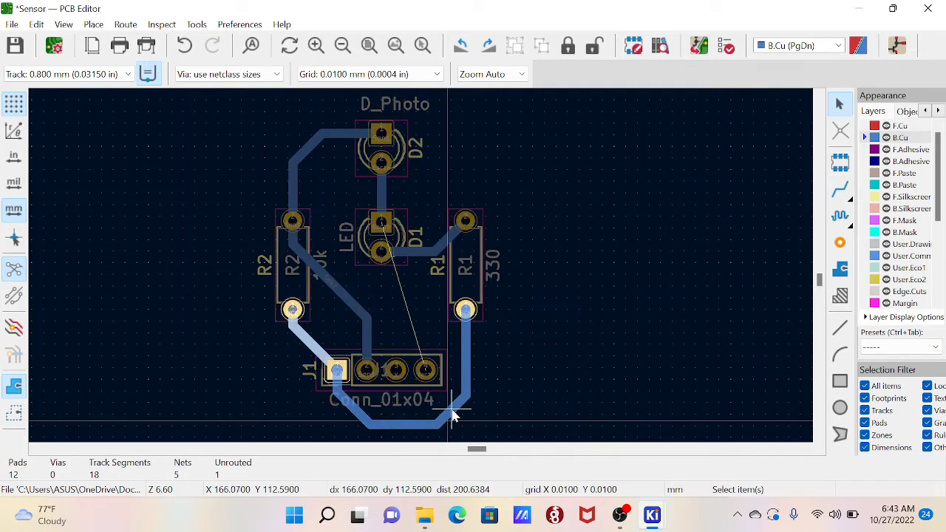
key(Delete)
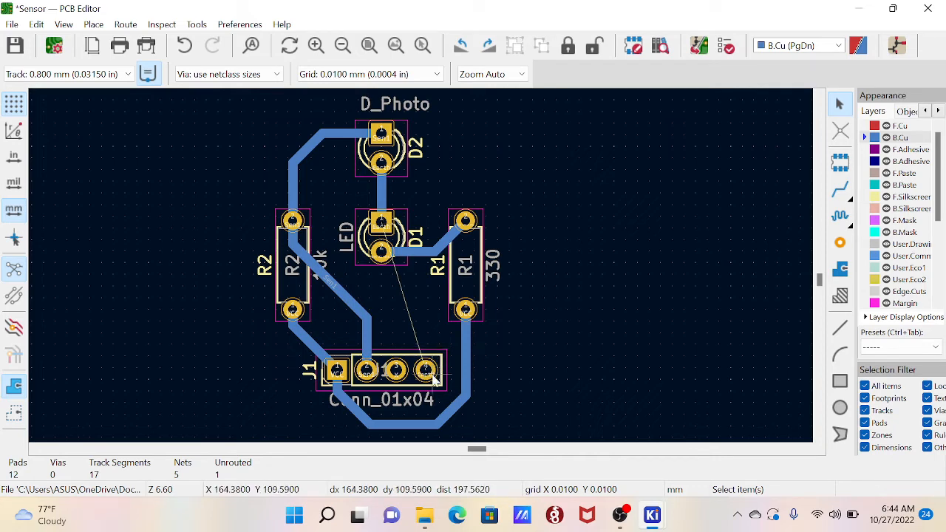
- Copy J1's pad 4 and paste one copy above it at about X 163.8, Y 106.3 and another beyond R1's VCC track at about X 170.9
scroll(433, 376, up, 1)
middle_drag(420, 213, 425, 265)
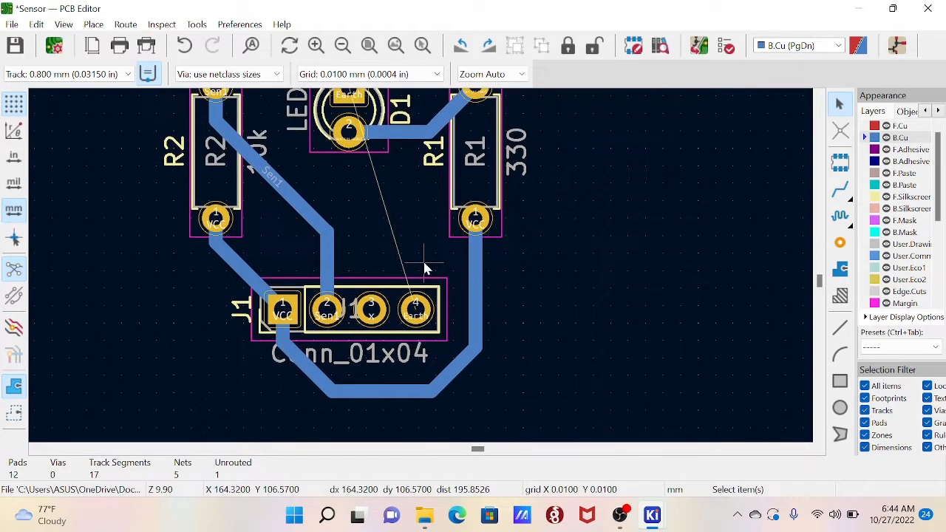
middle_drag(426, 216, 385, 281)
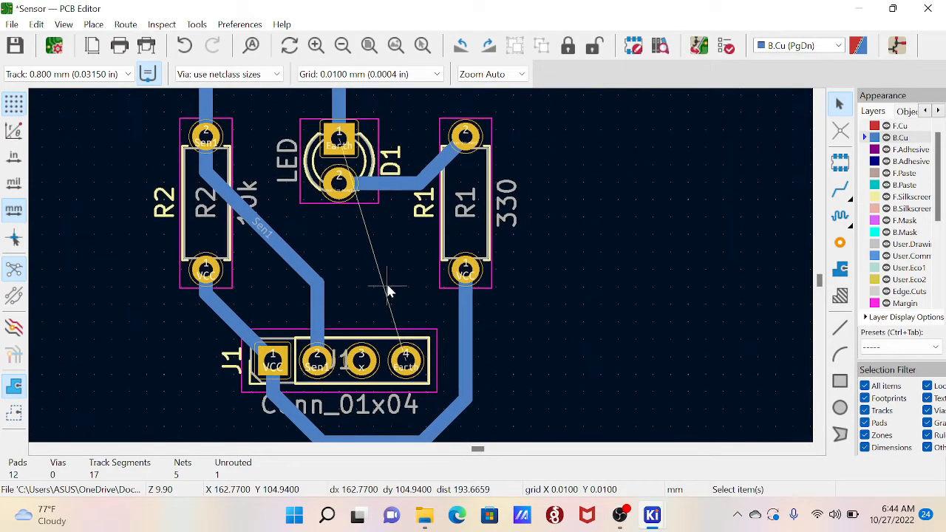
click(419, 361)
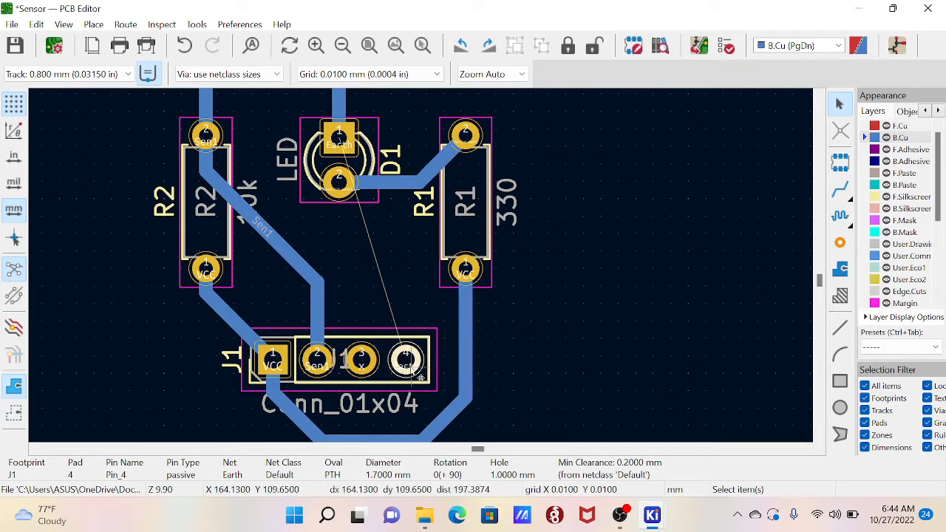
key(ctrl+c)
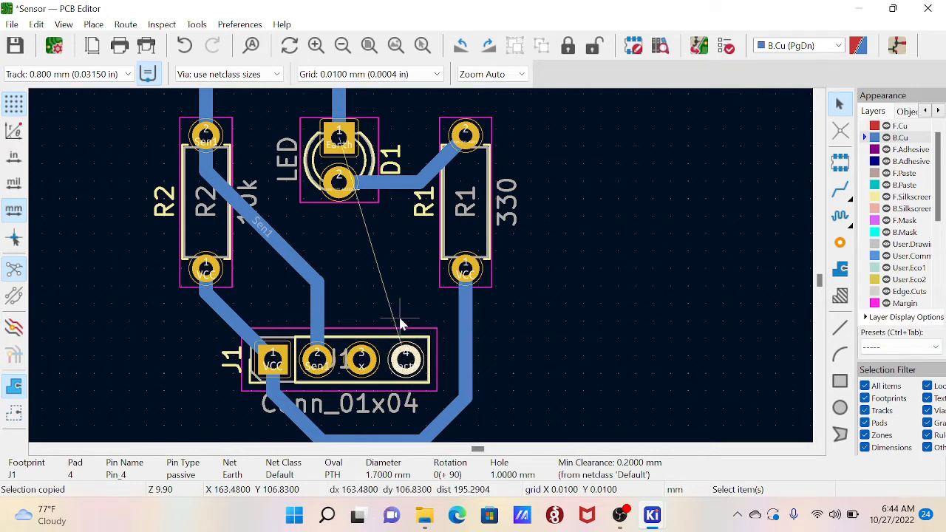
key(ctrl+v)
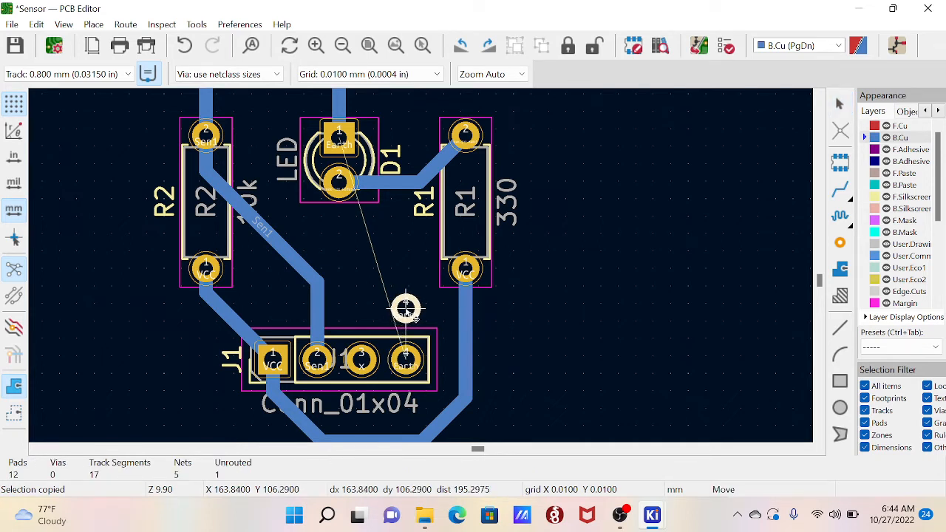
click(407, 310)
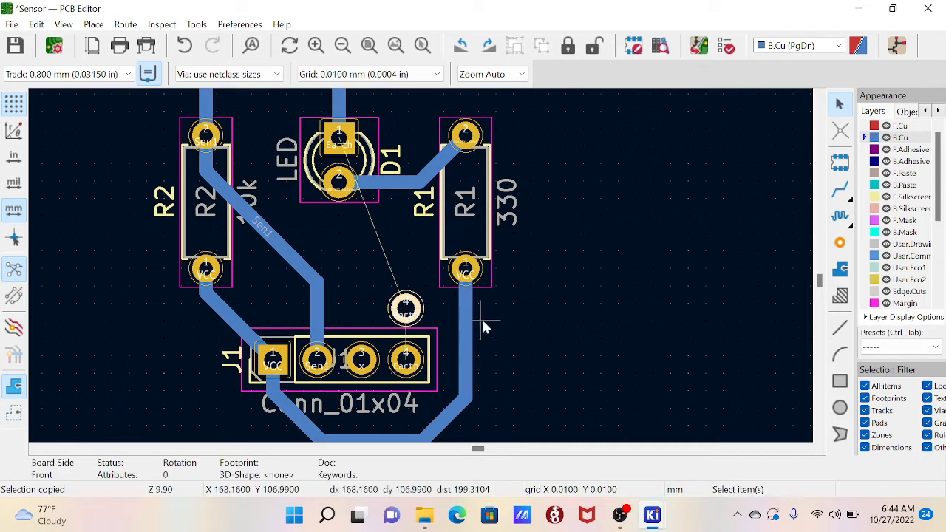
key(ctrl+v)
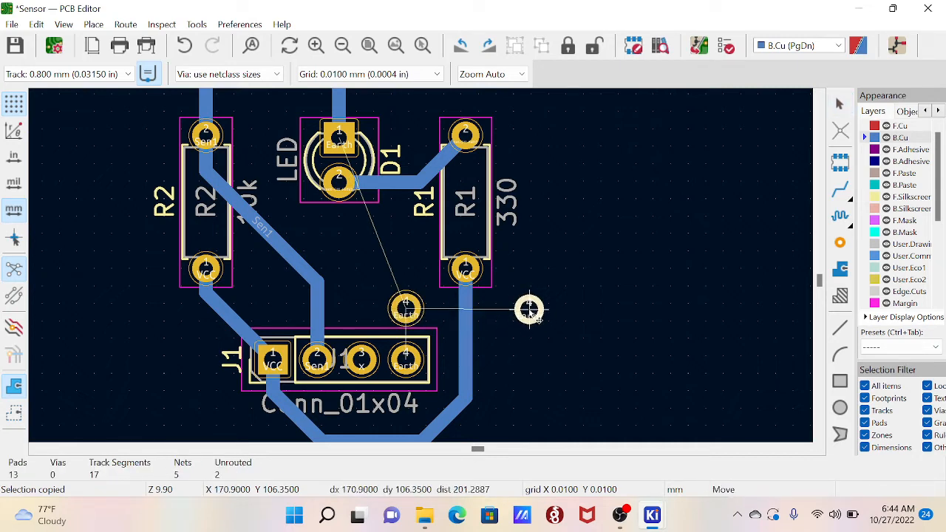
click(530, 309)
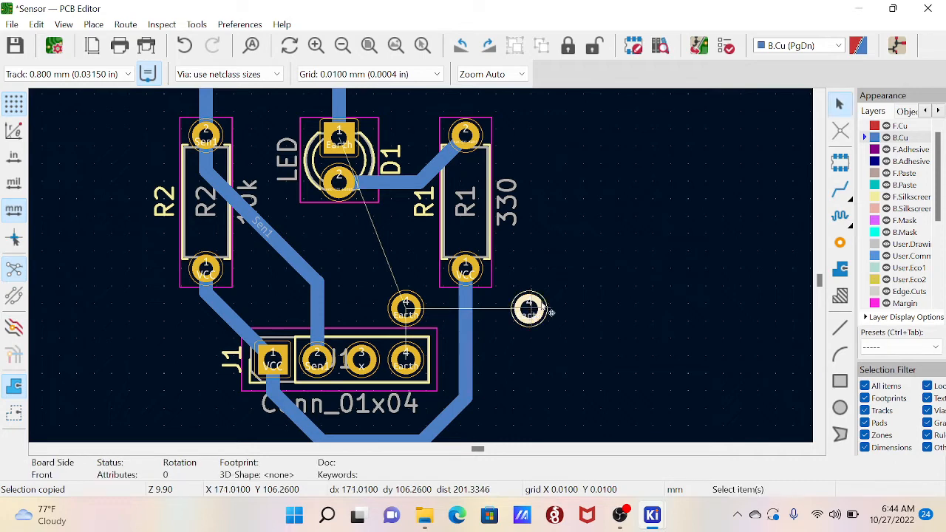
key(Escape)
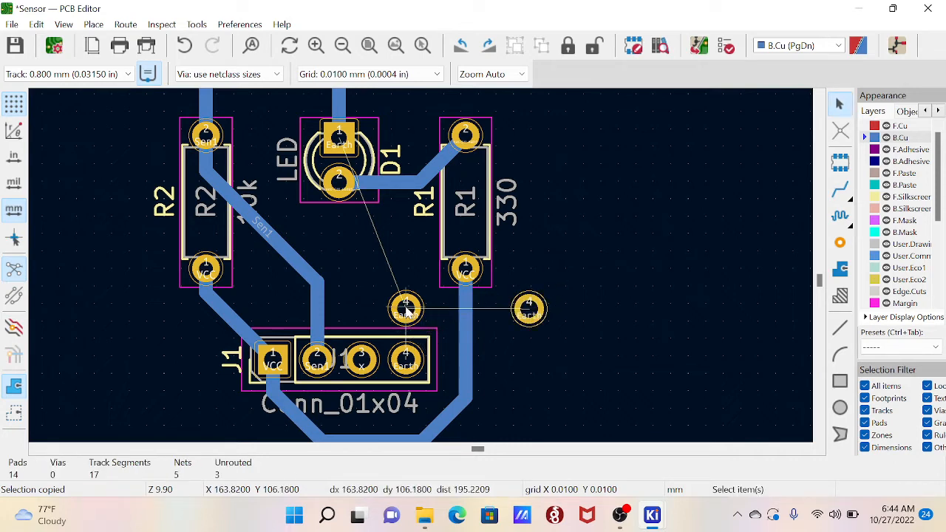
- Route the Earth track from J1's pad 4 to the pad copy above it, and bridge the two copied pads on F.Cu
key(x)
click(406, 360)
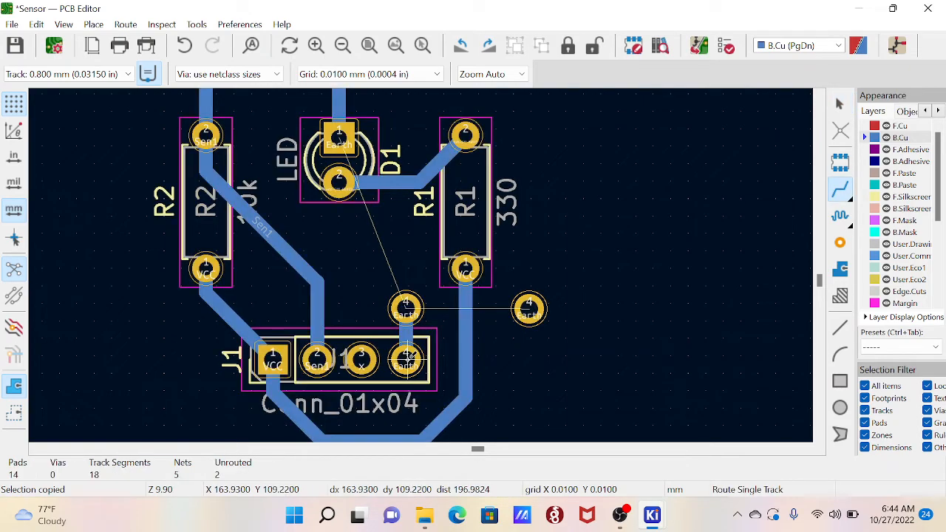
scroll(556, 221, up, 3)
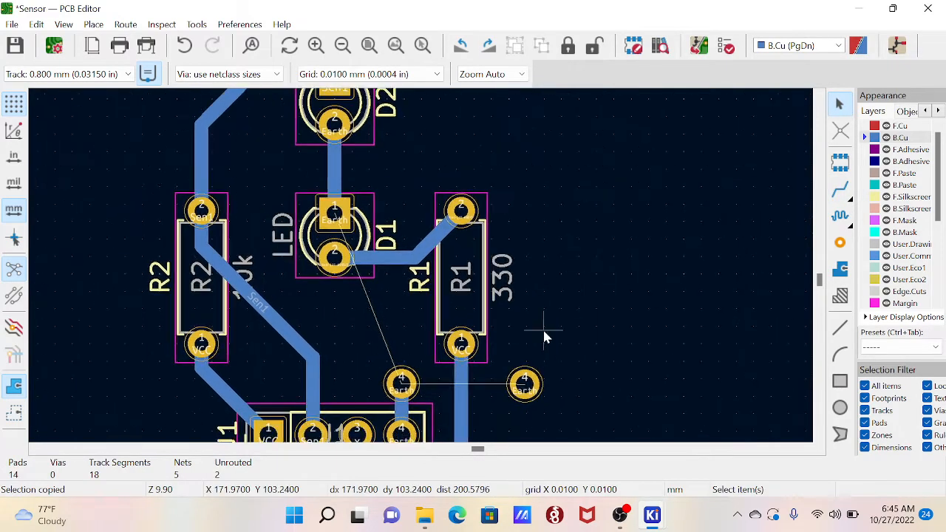
middle_drag(445, 401, 436, 383)
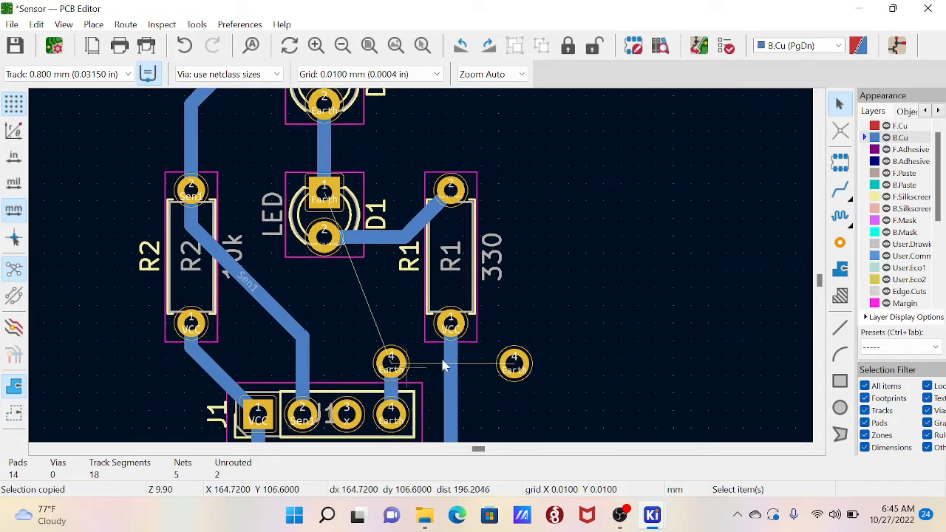
click(875, 127)
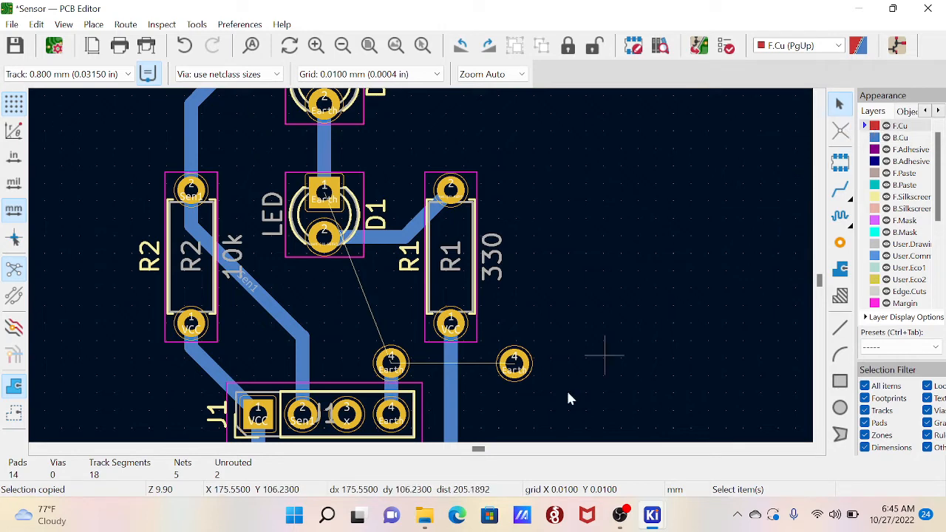
key(x)
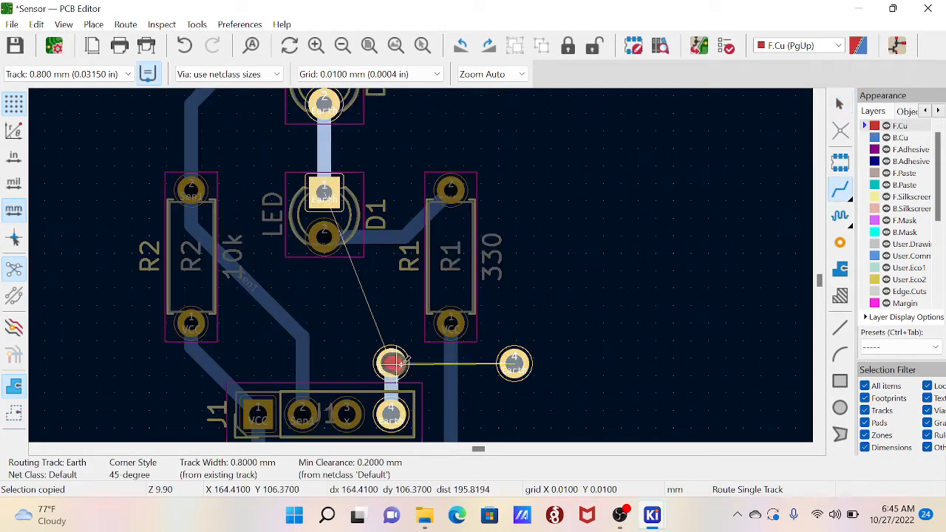
click(514, 363)
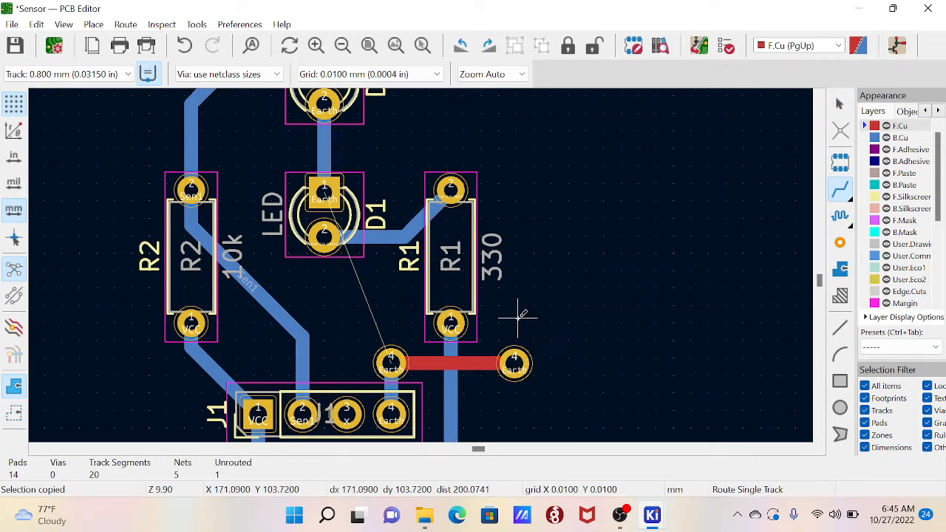
key(Escape)
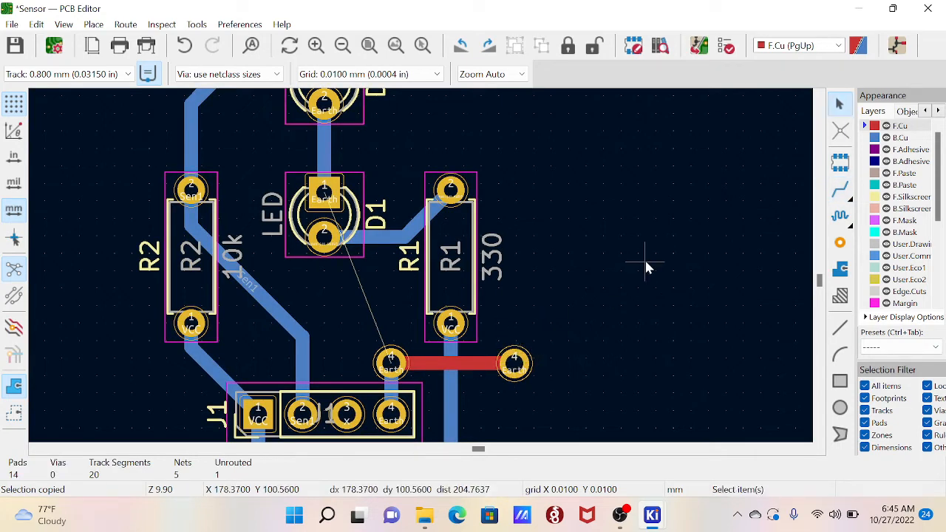
- Route the Earth track on B.Cu from the outer copied pad around R1 to D2's pad 2
click(876, 139)
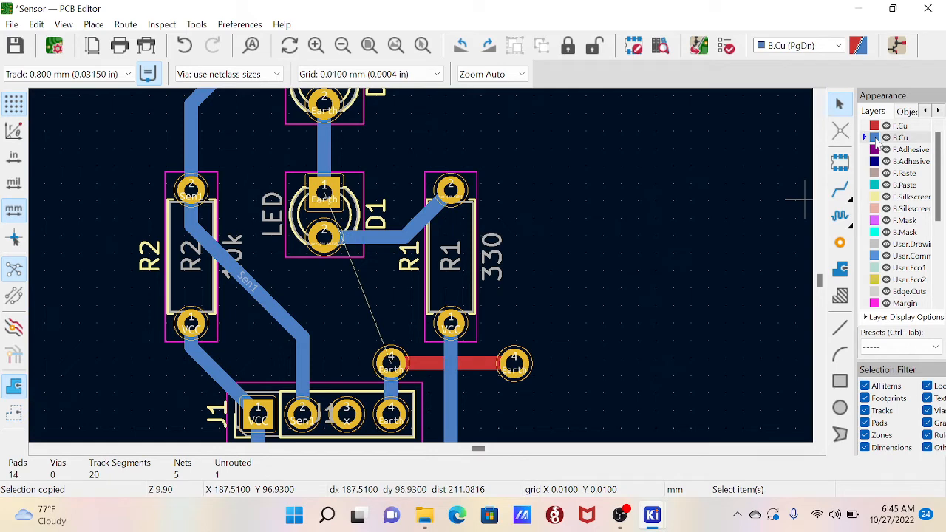
key(x)
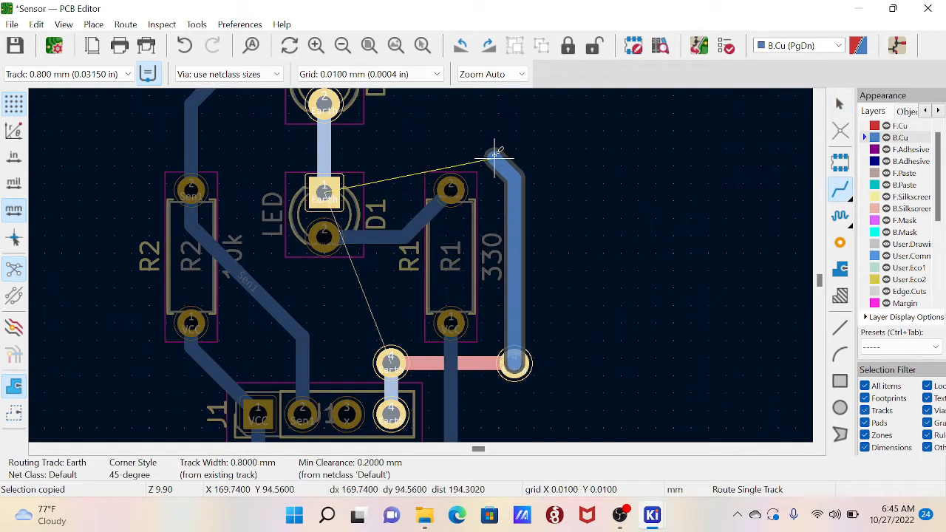
click(323, 101)
key(Escape)
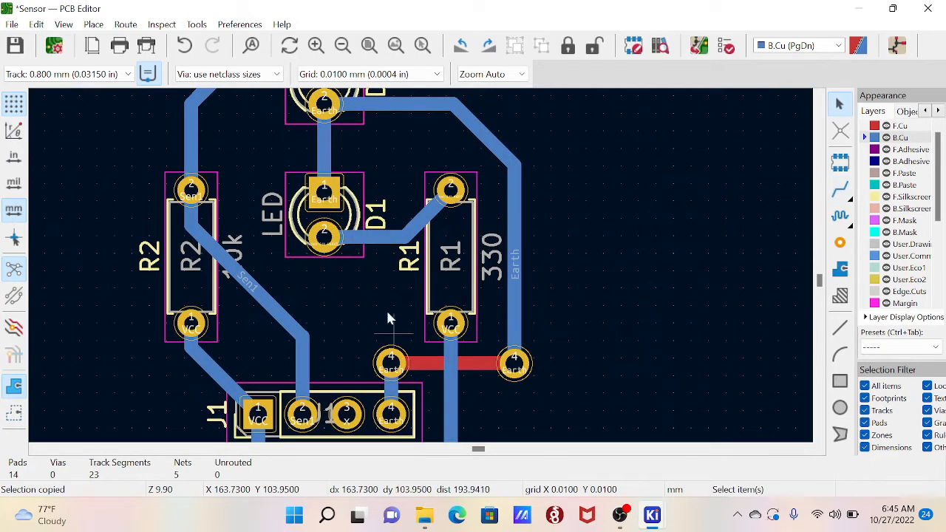
- Draw a rectangular board outline about 25 mm wide and 31 mm high on Edge.Cuts around the whole circuit
scroll(397, 343, down, 1)
middle_drag(406, 231, 412, 284)
scroll(407, 254, down, 1)
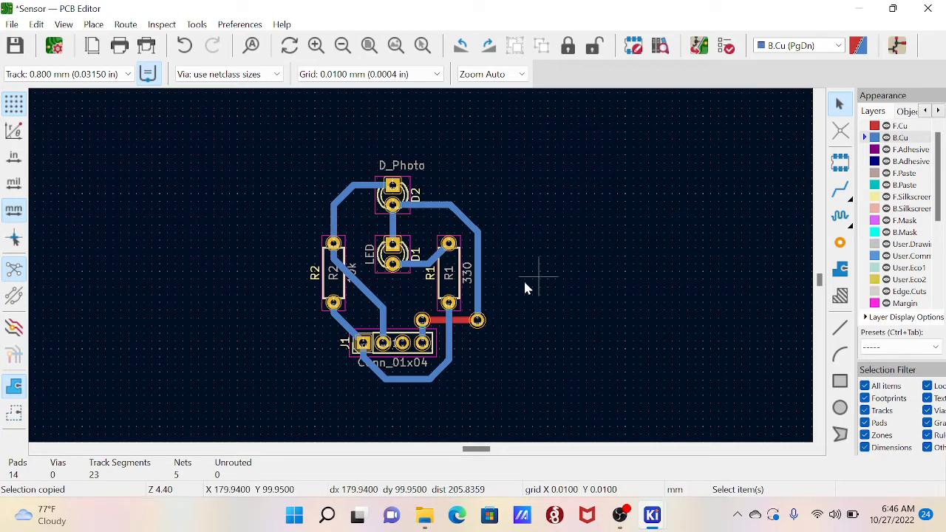
click(876, 293)
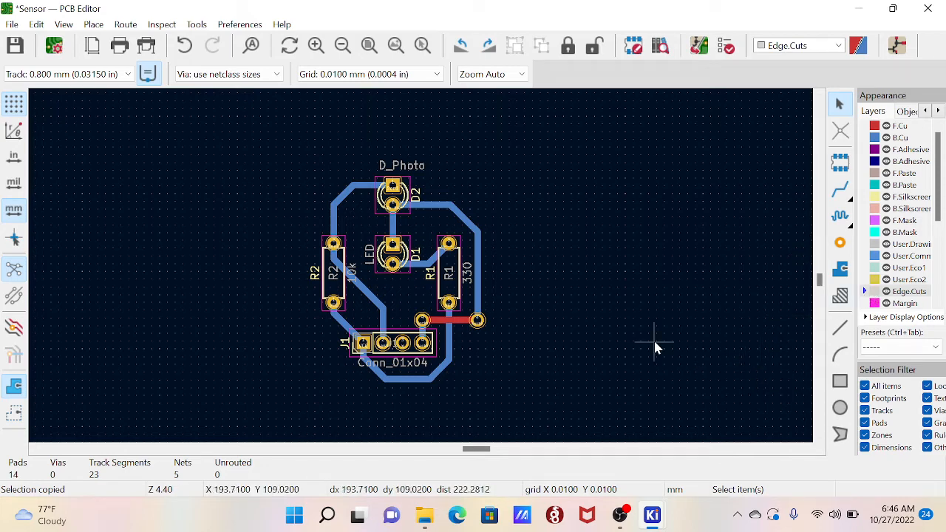
click(840, 382)
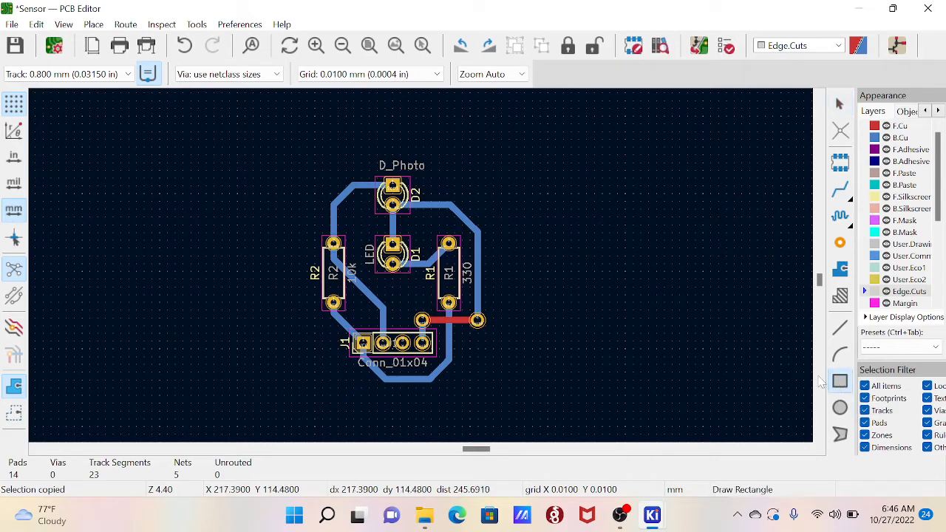
click(495, 155)
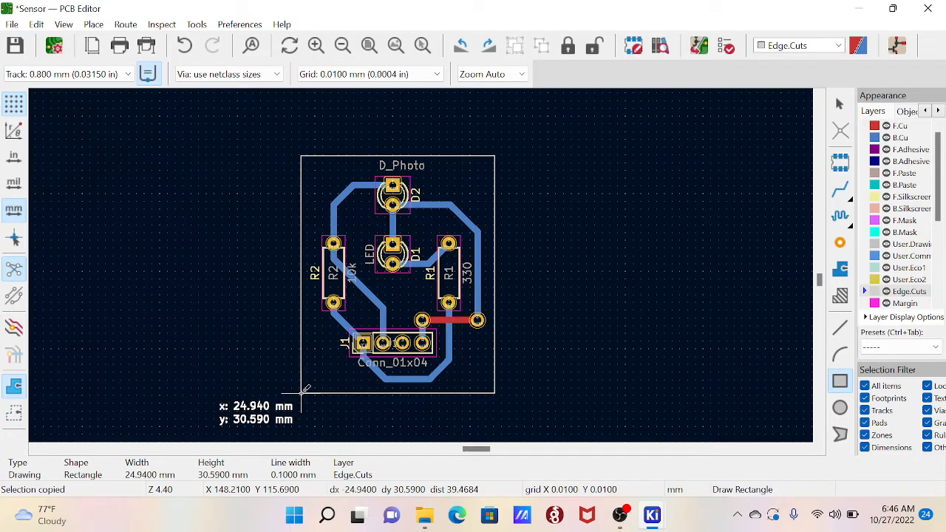
click(300, 392)
key(Escape)
key(Escape)
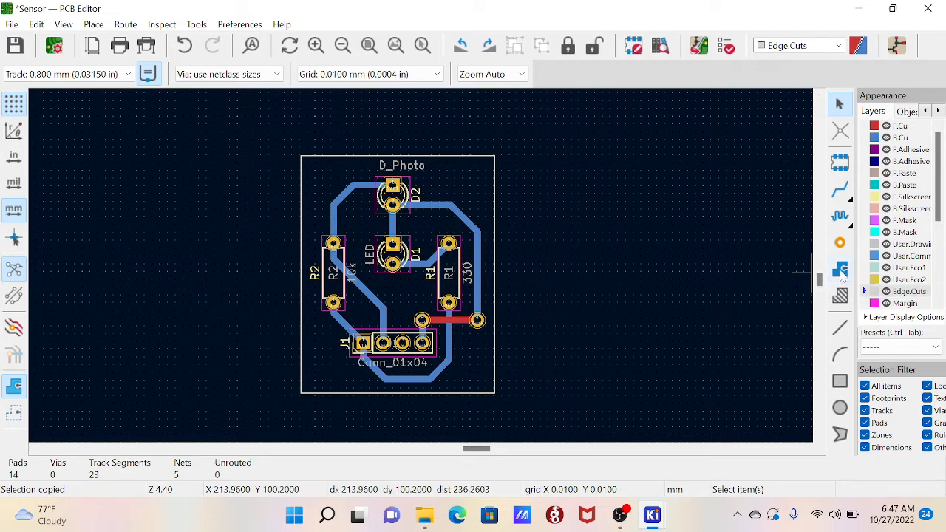
click(840, 272)
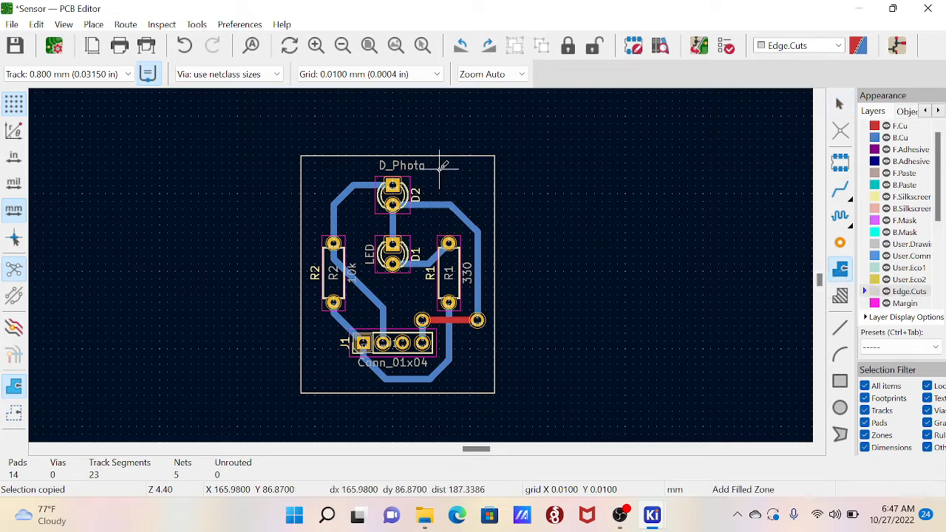
click(495, 155)
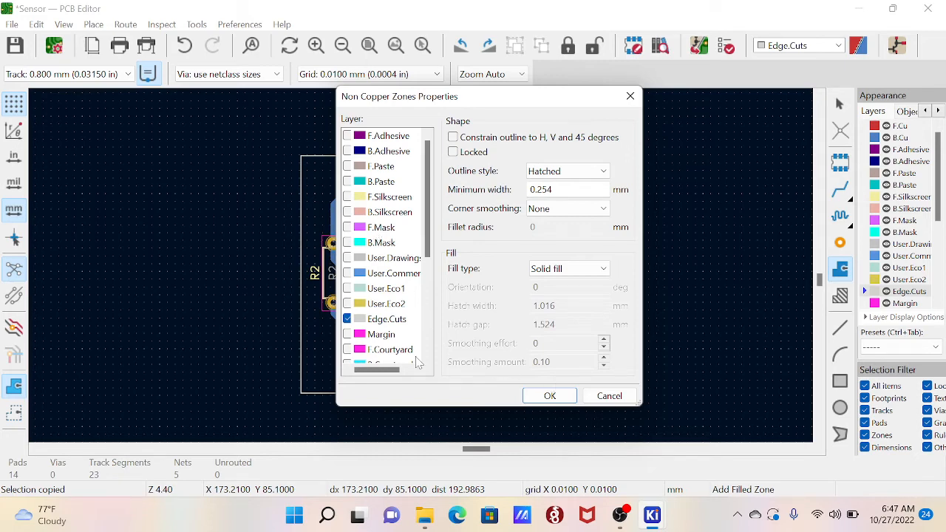
scroll(399, 349, down, 4)
scroll(399, 347, up, 4)
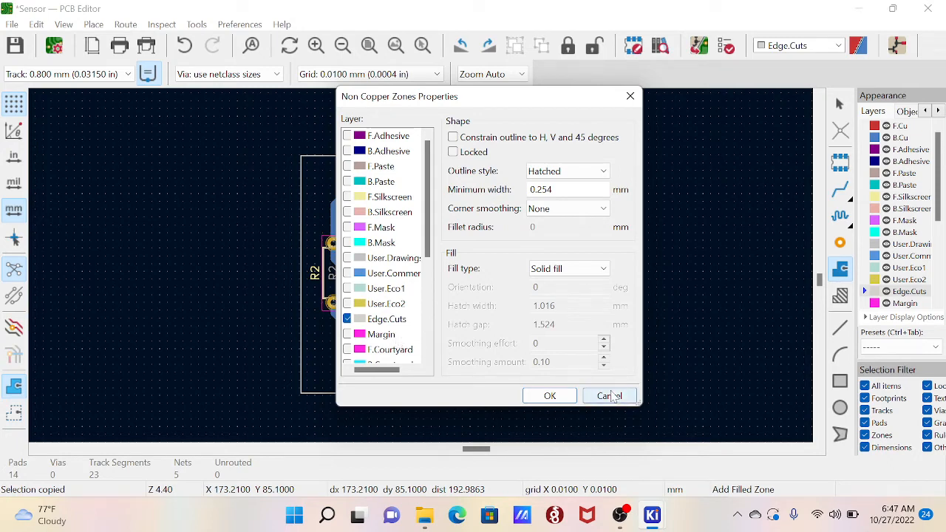
click(547, 396)
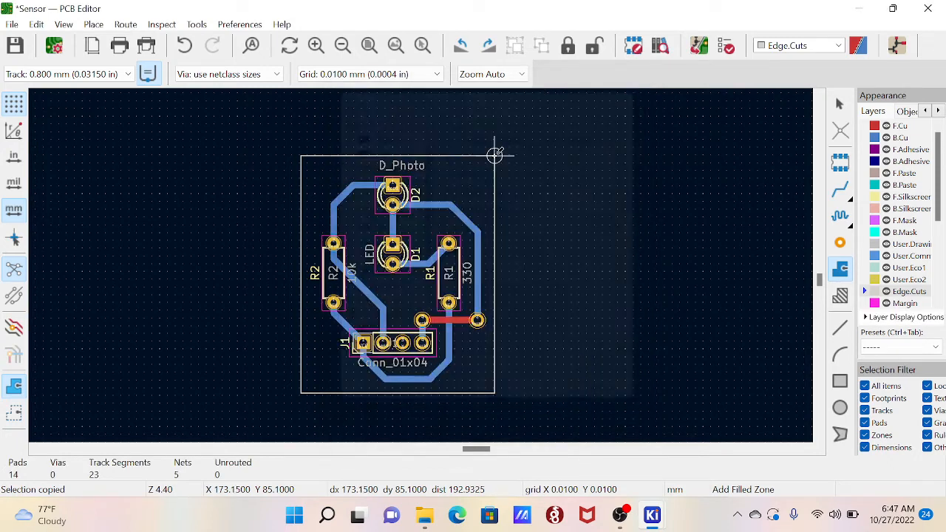
click(301, 155)
click(494, 156)
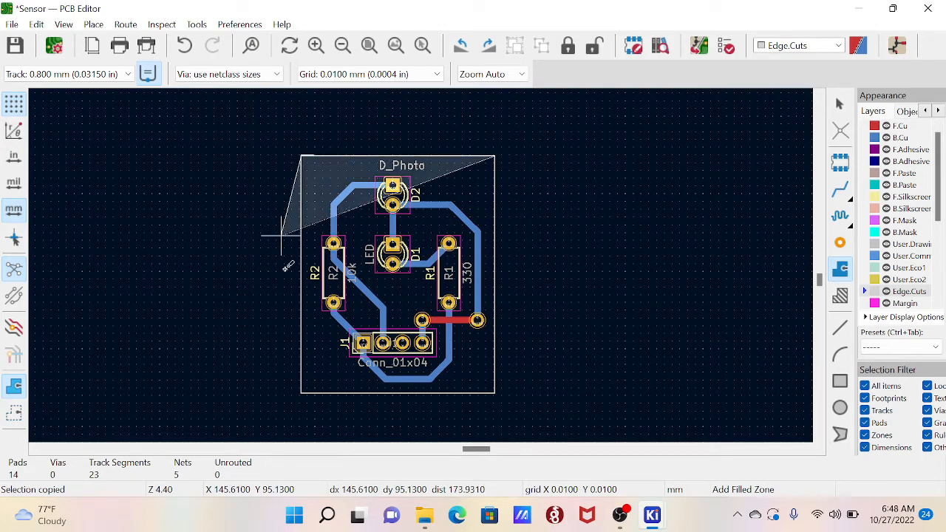
click(301, 393)
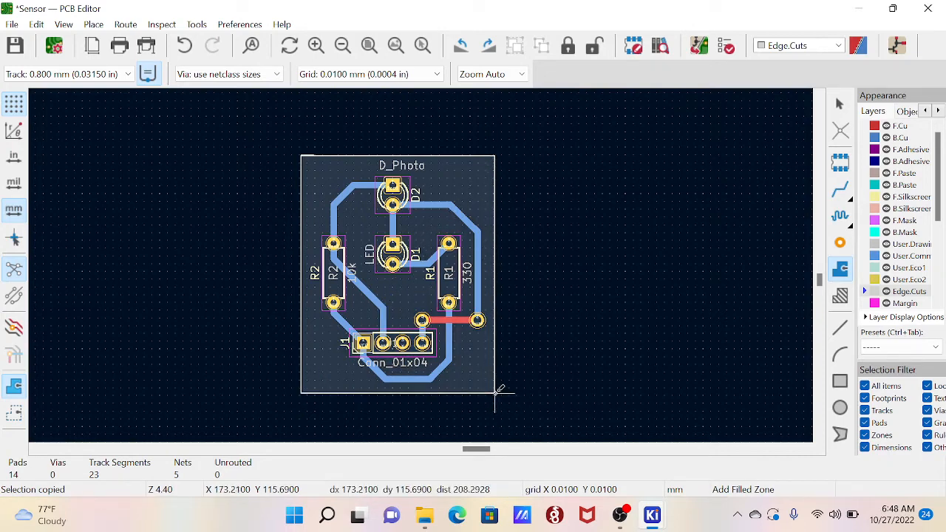
key(Escape)
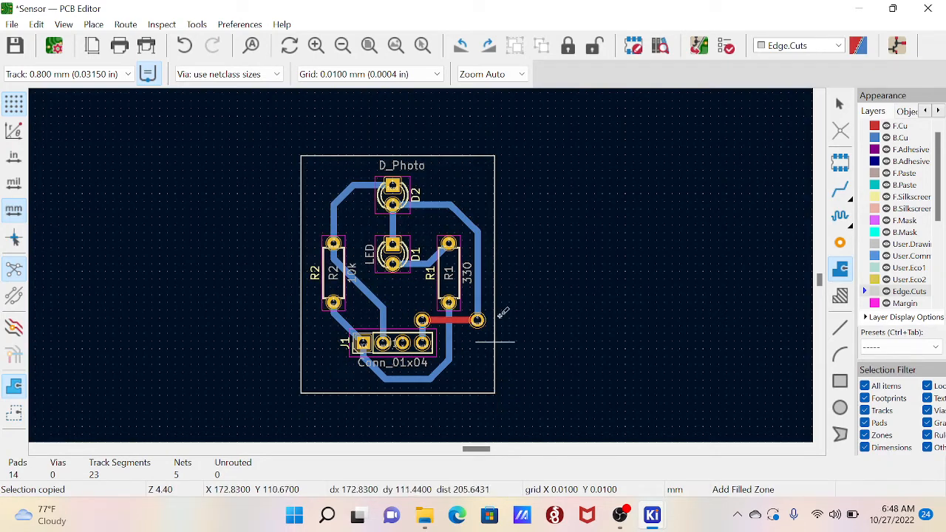
key(Escape)
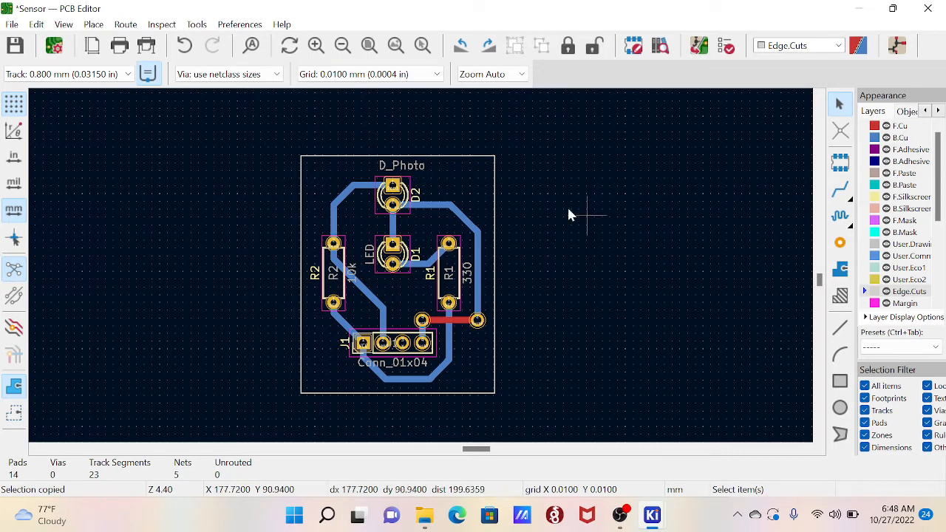
- Make B.Cu the active layer
click(868, 142)
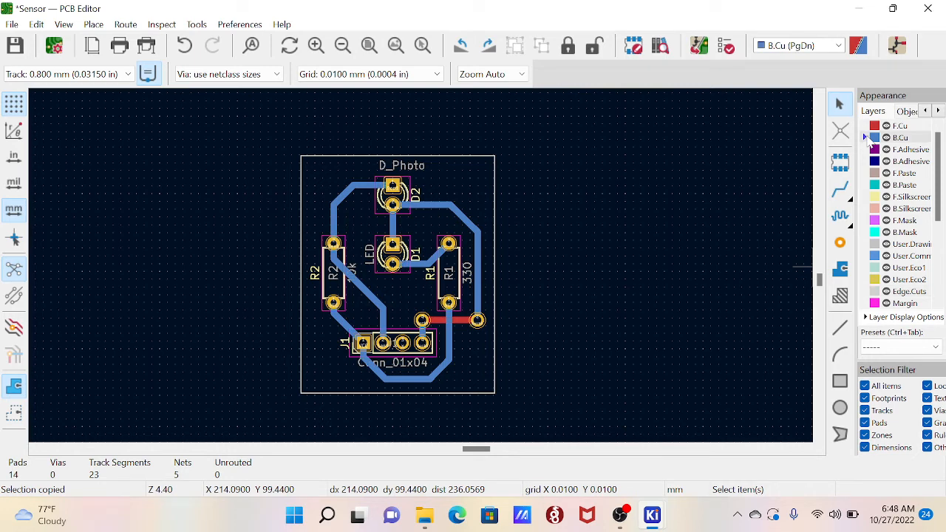
click(840, 269)
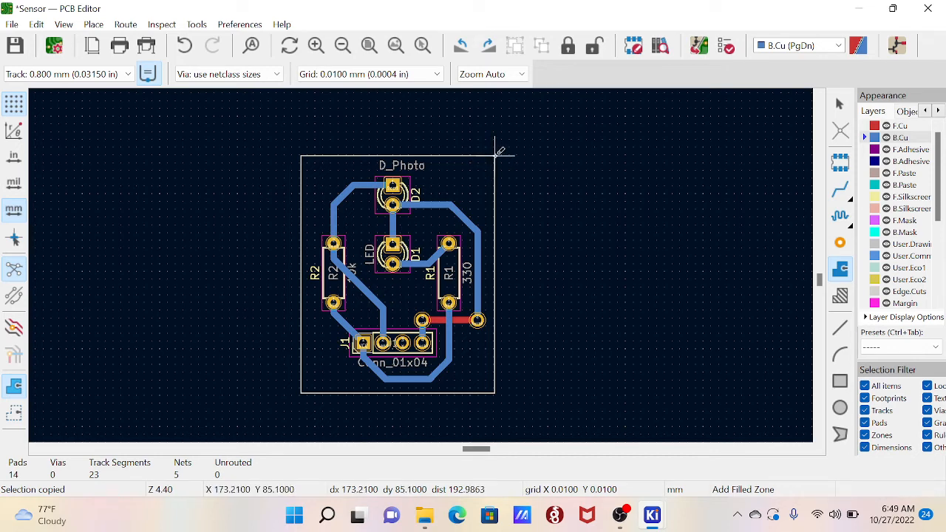
click(495, 154)
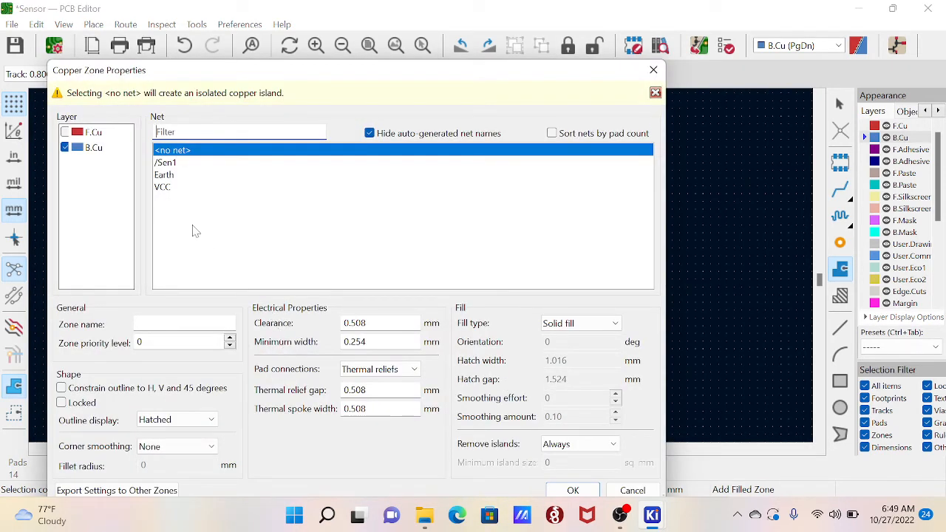
click(166, 177)
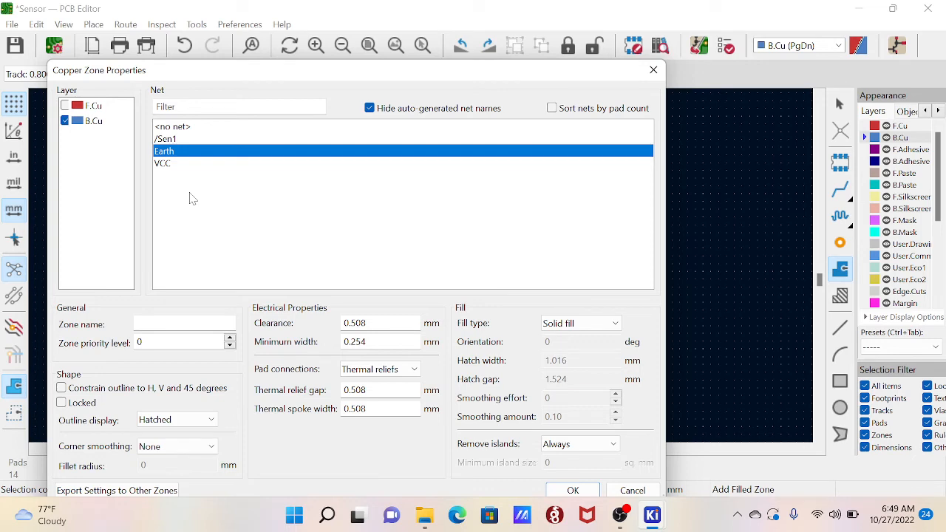
click(573, 490)
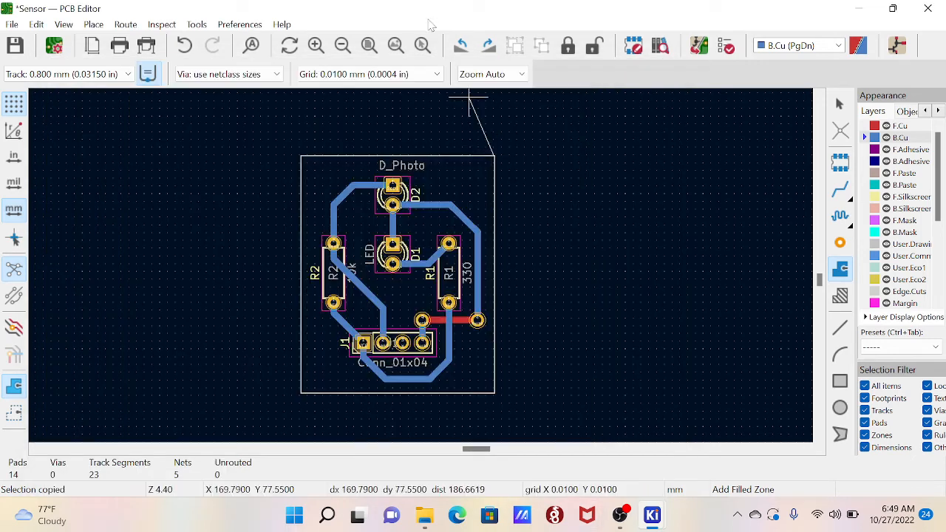
click(494, 392)
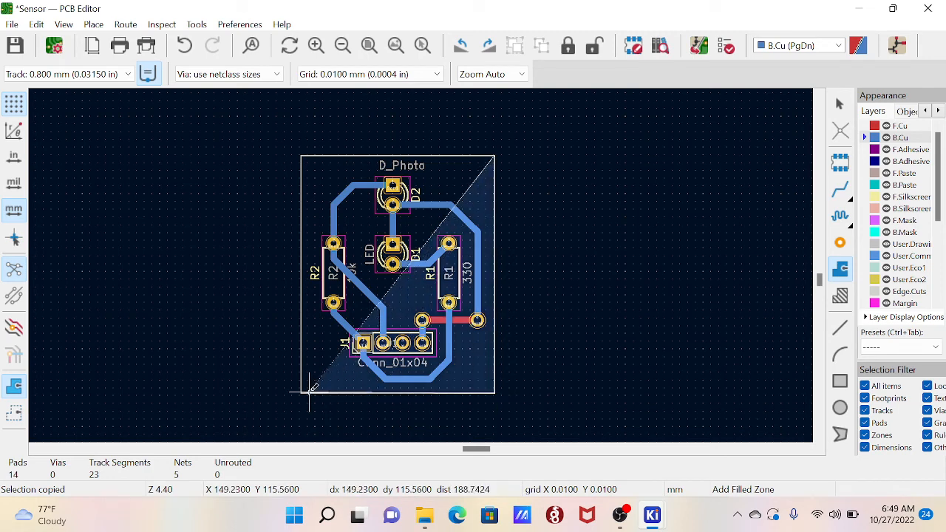
click(302, 392)
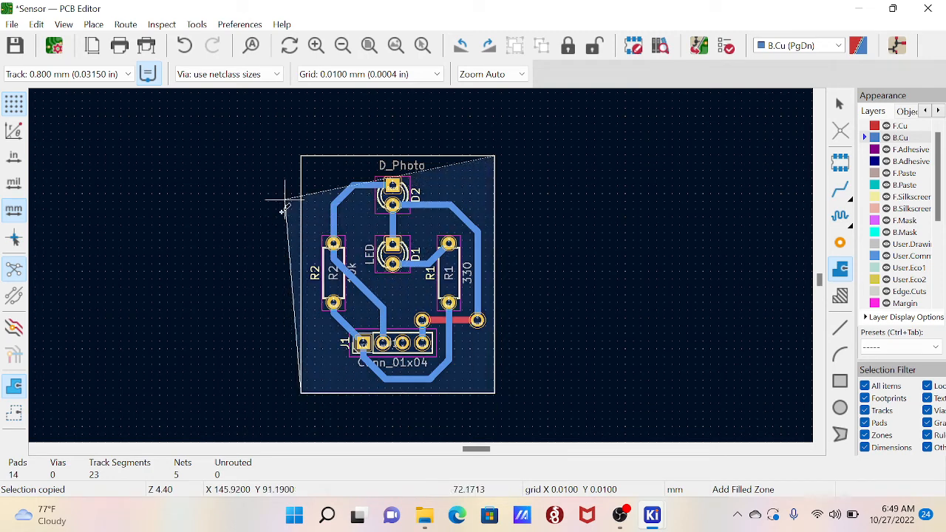
click(302, 155)
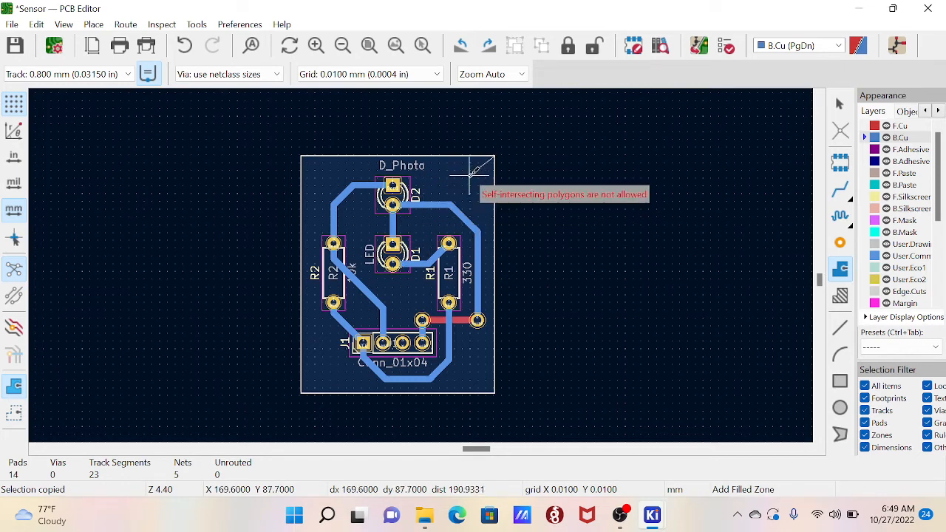
key(Escape)
key(Escape)
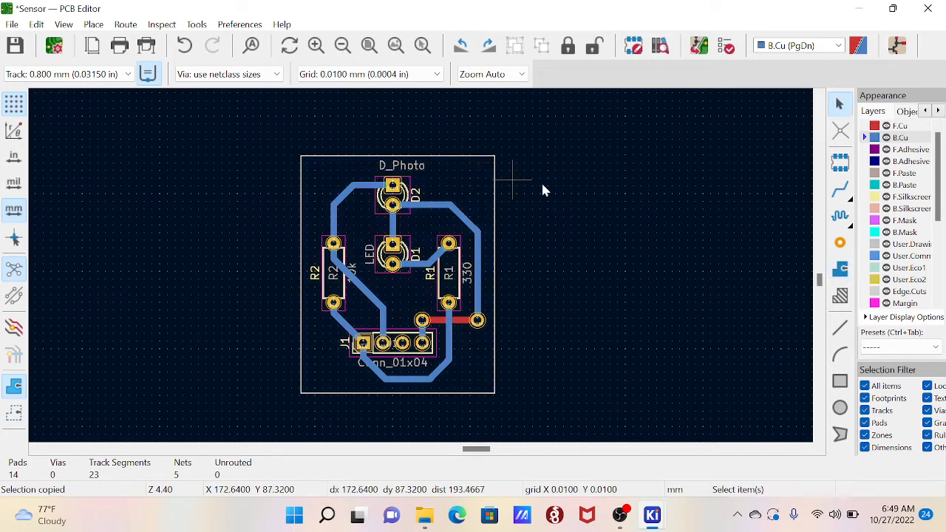
- Set the grid spacing to 1.0000 mm (0.0394 in)
click(420, 74)
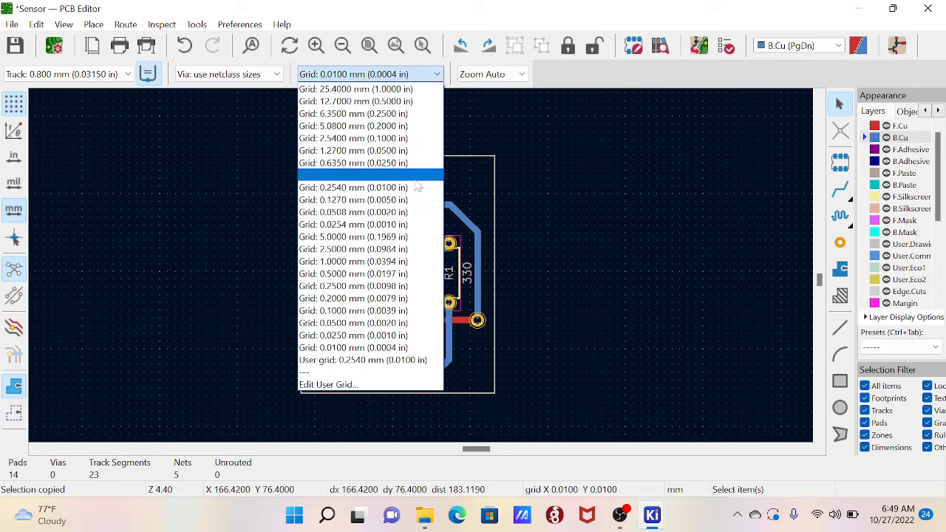
click(515, 191)
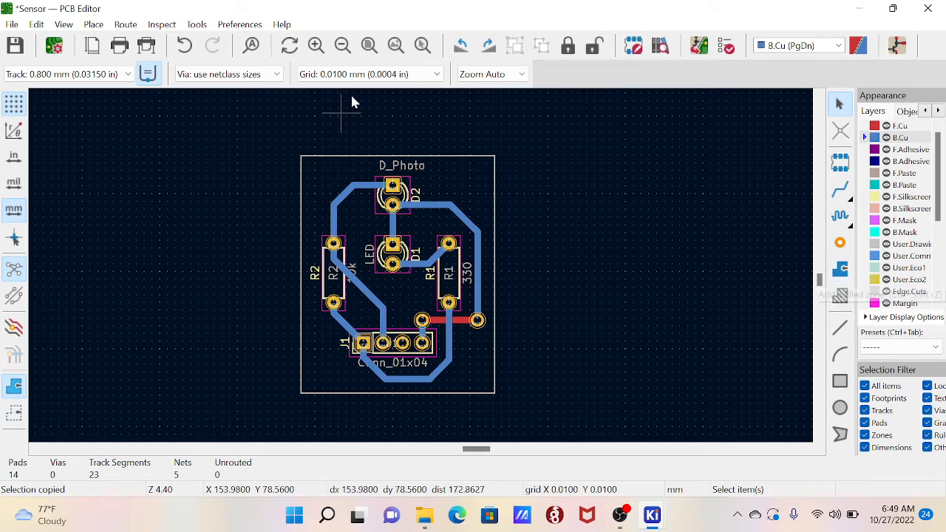
click(355, 74)
click(351, 261)
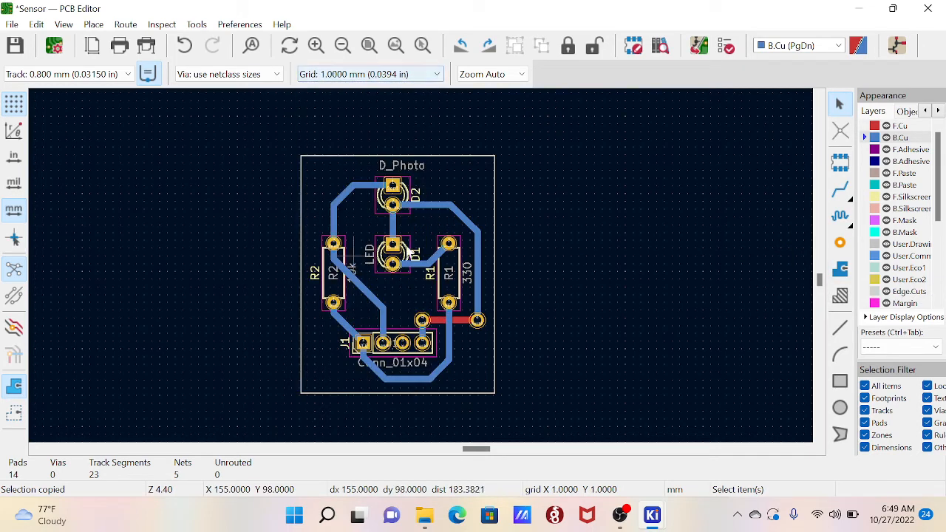
- Draw a rectangular filled zone on B.Cu for the Earth net, about 25 mm wide and 31 mm high, along the board outline
click(840, 269)
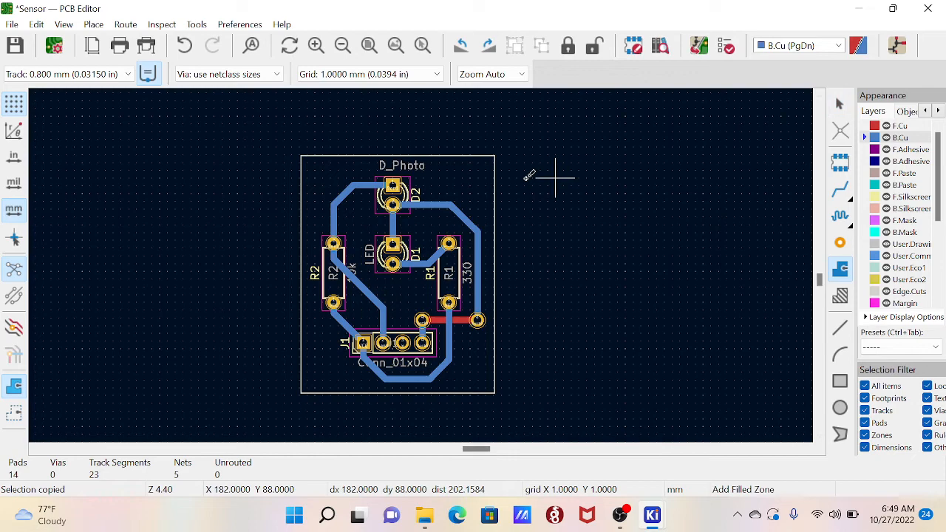
click(500, 153)
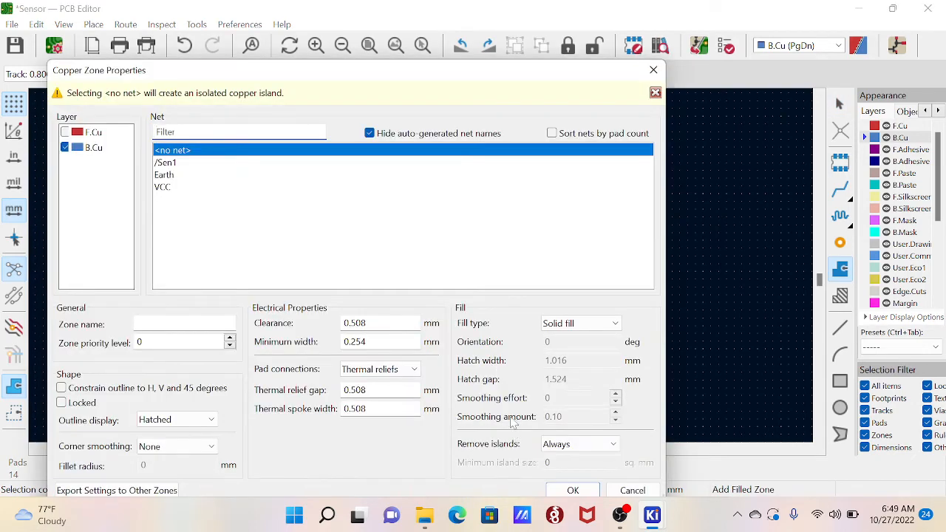
click(164, 176)
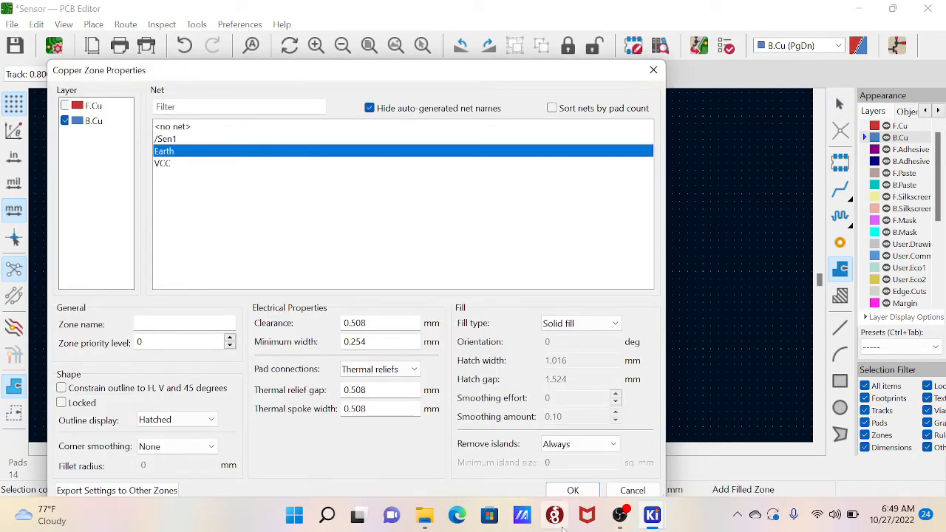
click(571, 490)
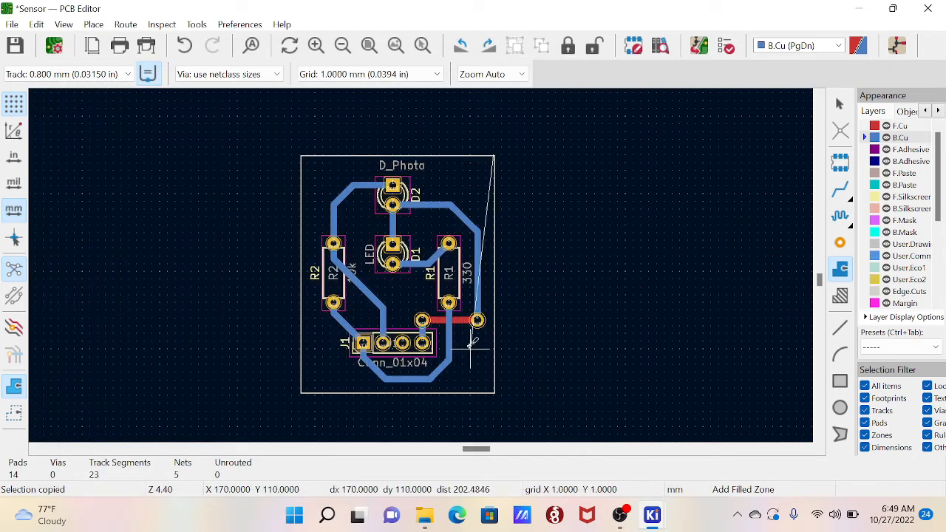
click(494, 393)
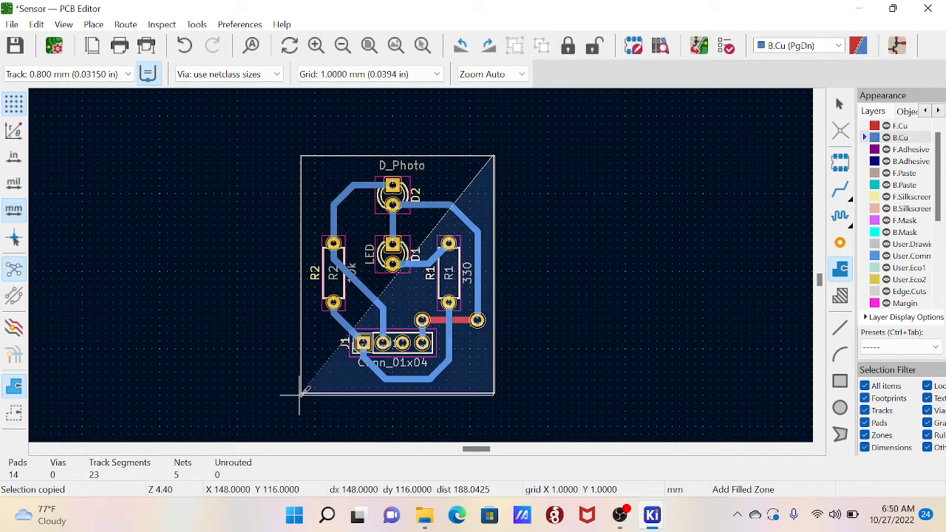
click(301, 393)
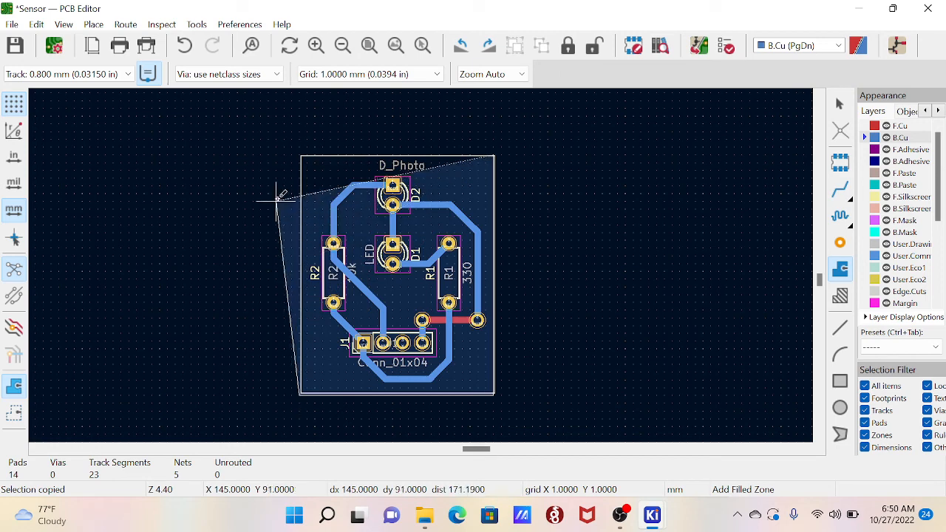
click(301, 155)
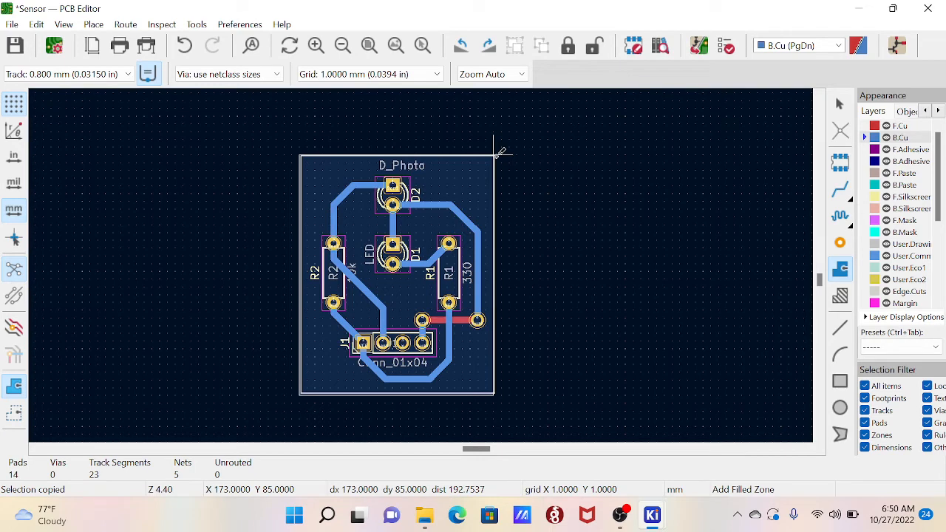
double_click(495, 154)
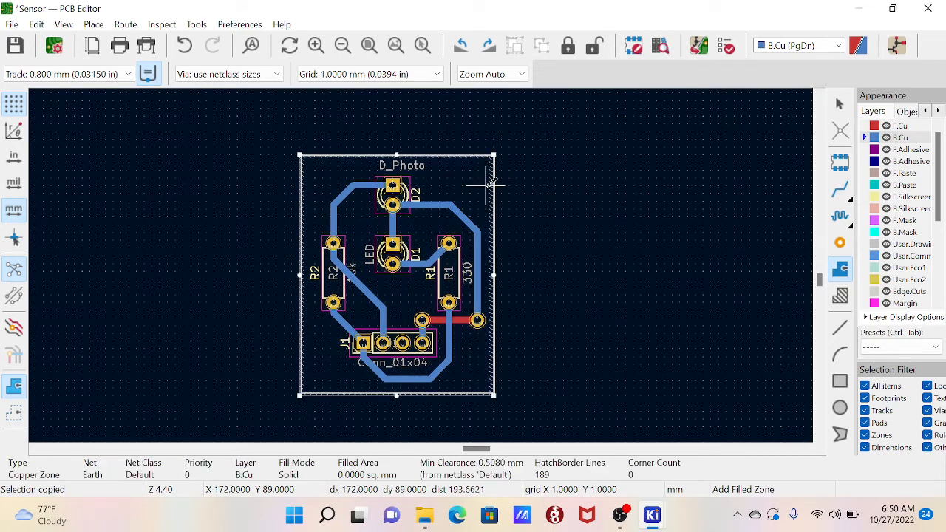
- Fill the Earth copper zone on B.Cu and leave the zone drawing tool
scroll(487, 185, up, 1)
scroll(507, 338, up, 1)
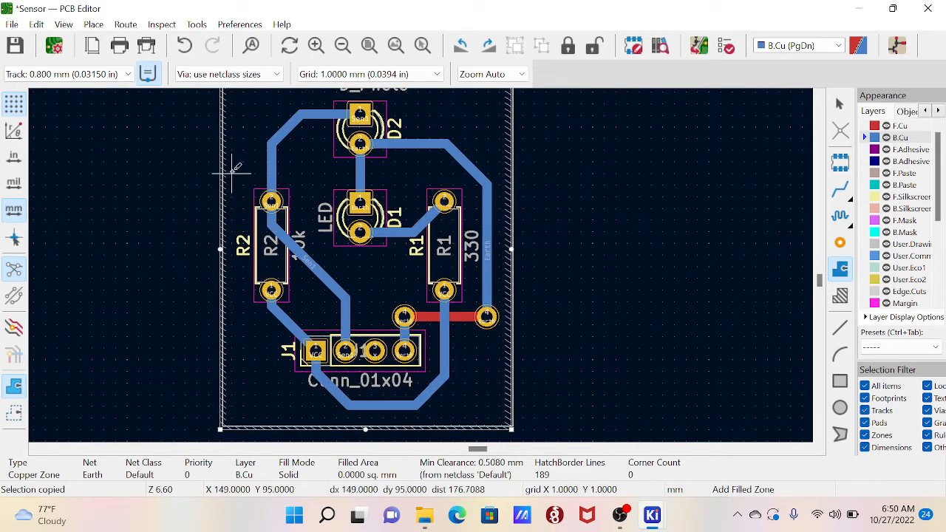
scroll(418, 118, down, 2)
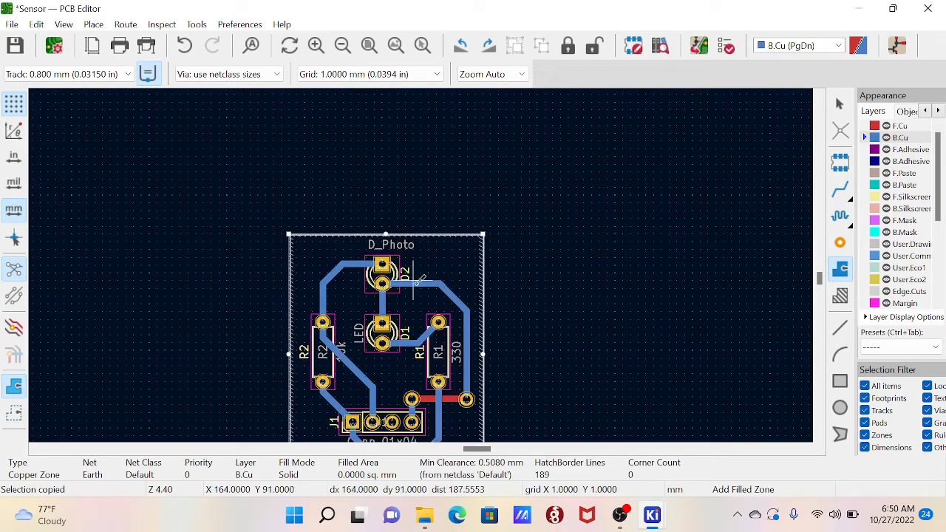
right_click(453, 258)
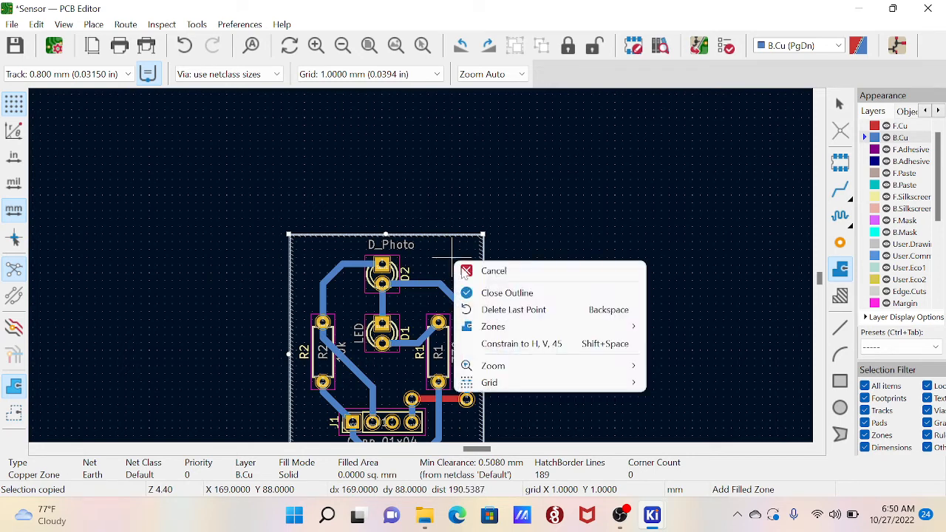
mouse_move(633, 330)
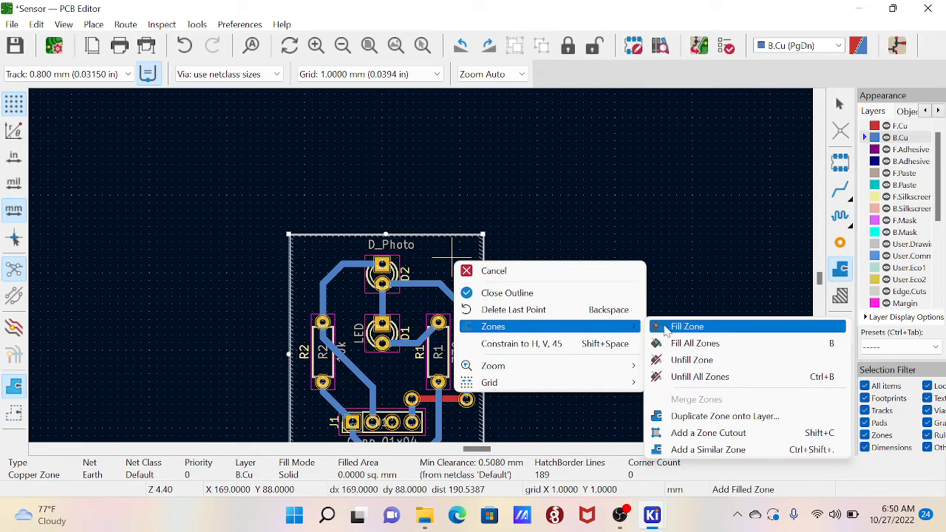
click(665, 327)
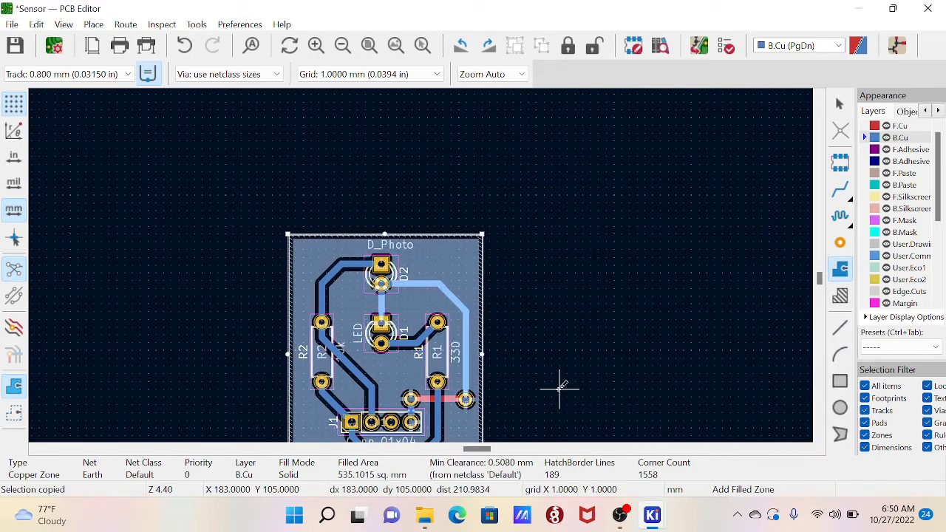
middle_drag(561, 385, 589, 332)
key(Escape)
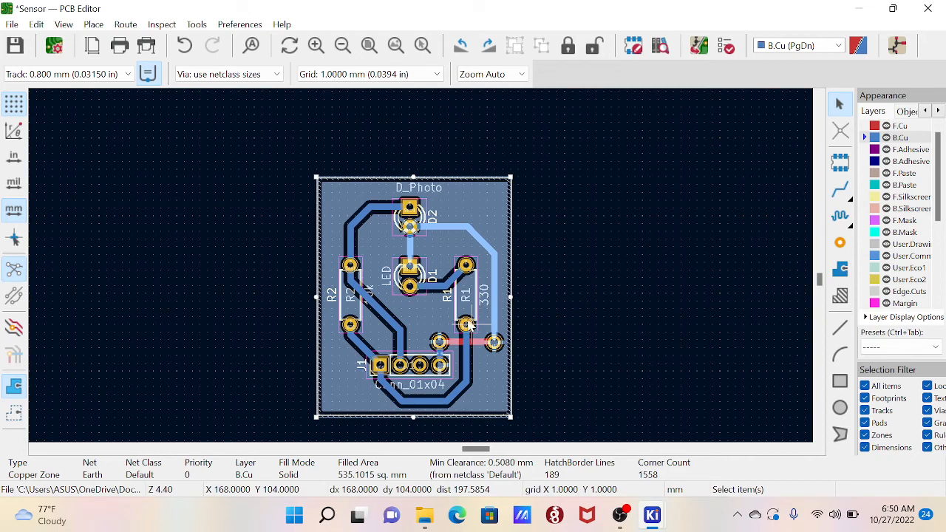
- Examine the filled Earth zone's clearances around the tracks and pads of D1, D2, R1, R2 and J1, and its links to the Earth pads
scroll(427, 305, up, 2)
scroll(422, 272, up, 5)
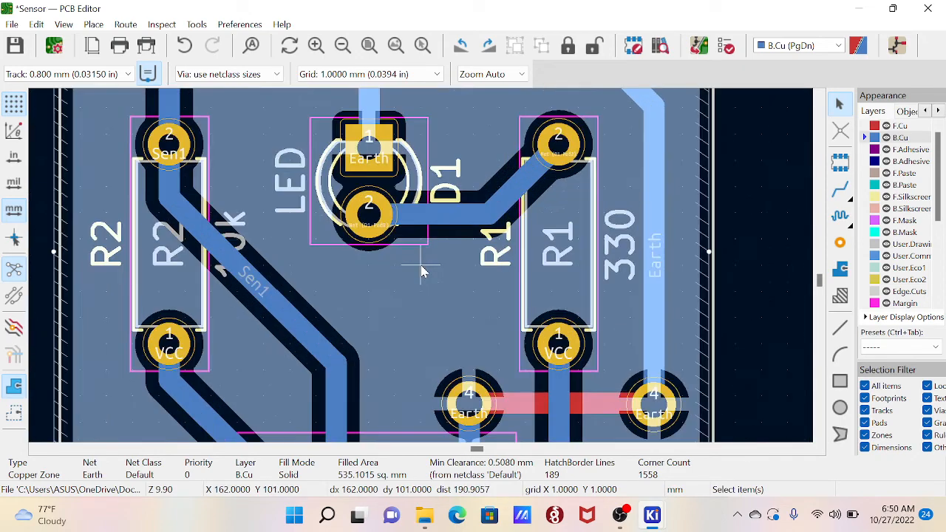
scroll(383, 281, down, 3)
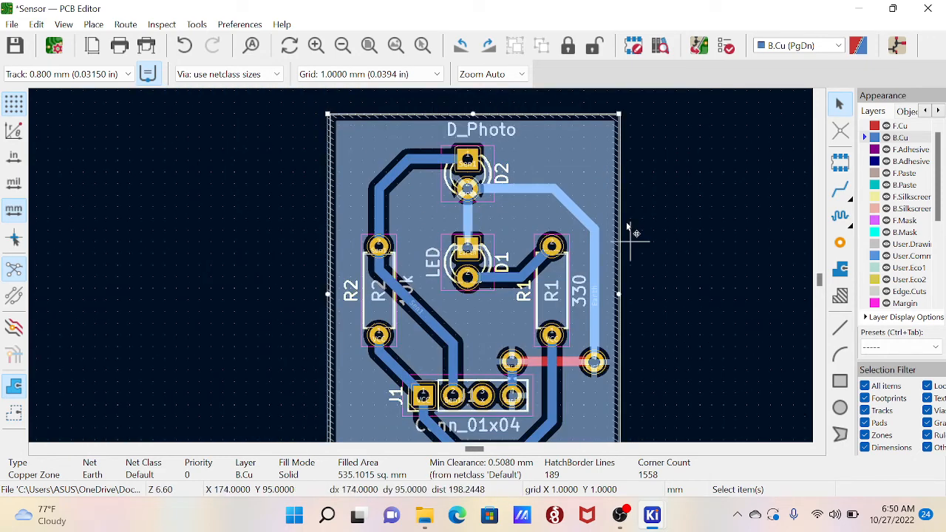
middle_drag(613, 410, 606, 362)
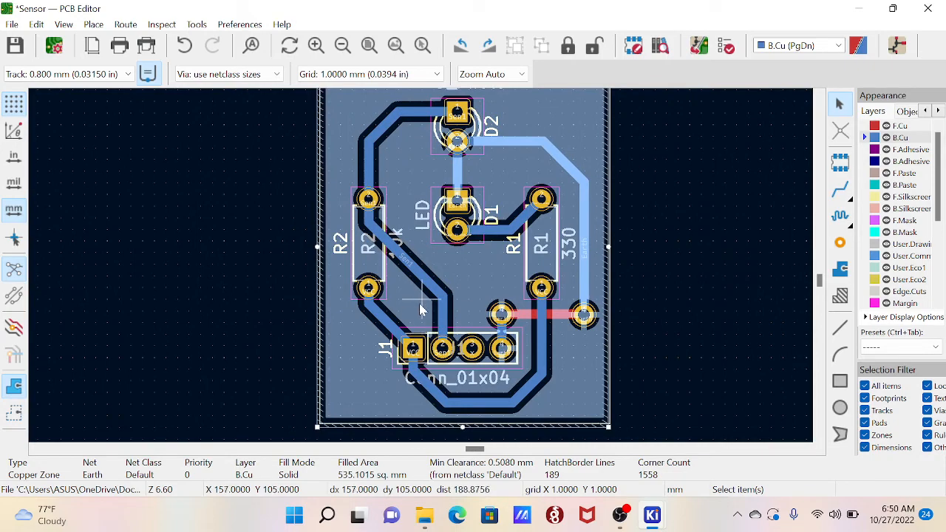
scroll(381, 316, up, 1)
scroll(421, 271, up, 1)
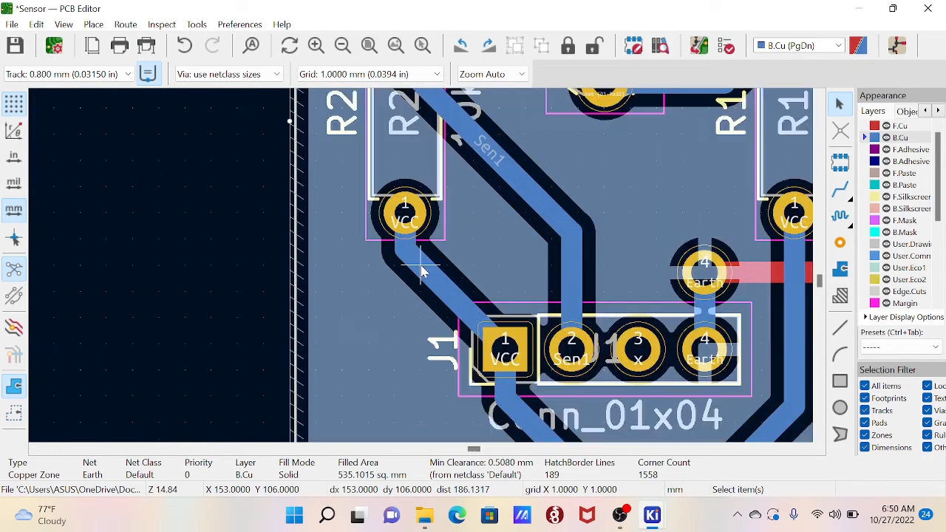
scroll(421, 271, up, 1)
scroll(421, 271, down, 1)
scroll(421, 271, down, 1)
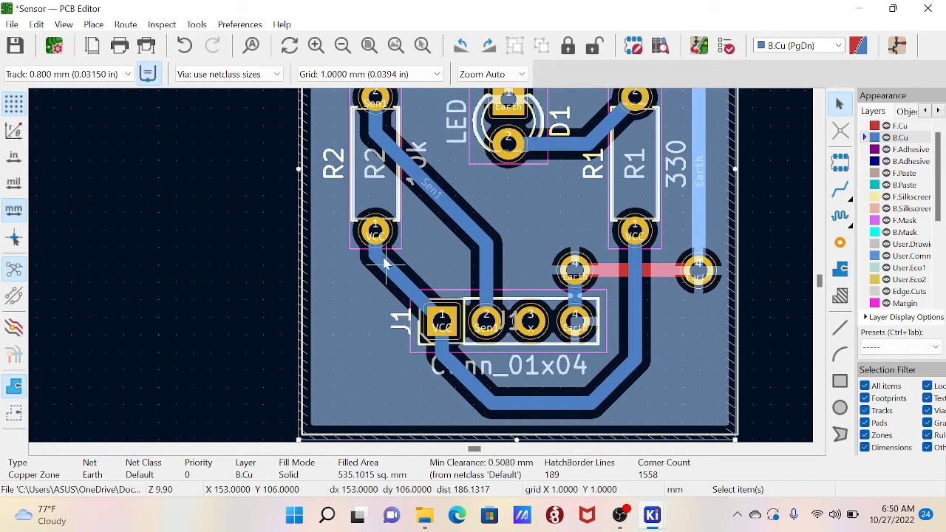
scroll(431, 255, down, 1)
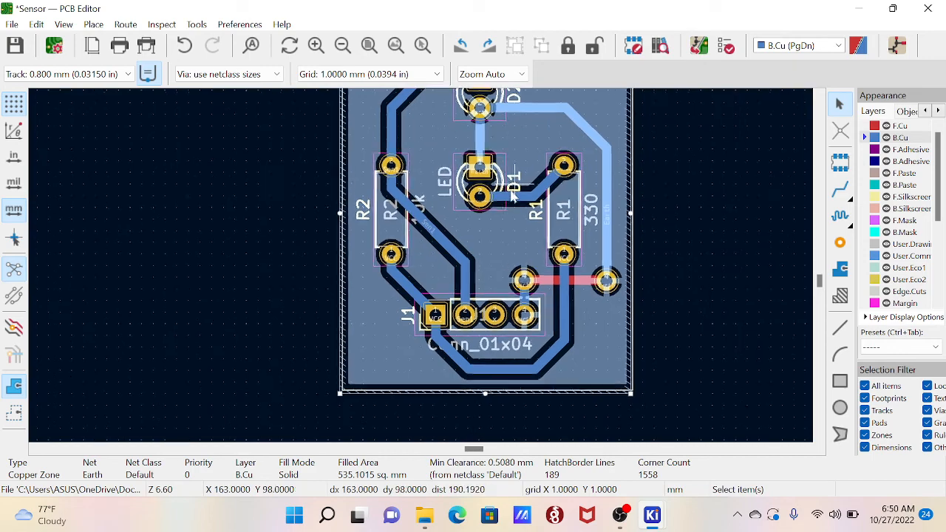
middle_drag(506, 287, 487, 286)
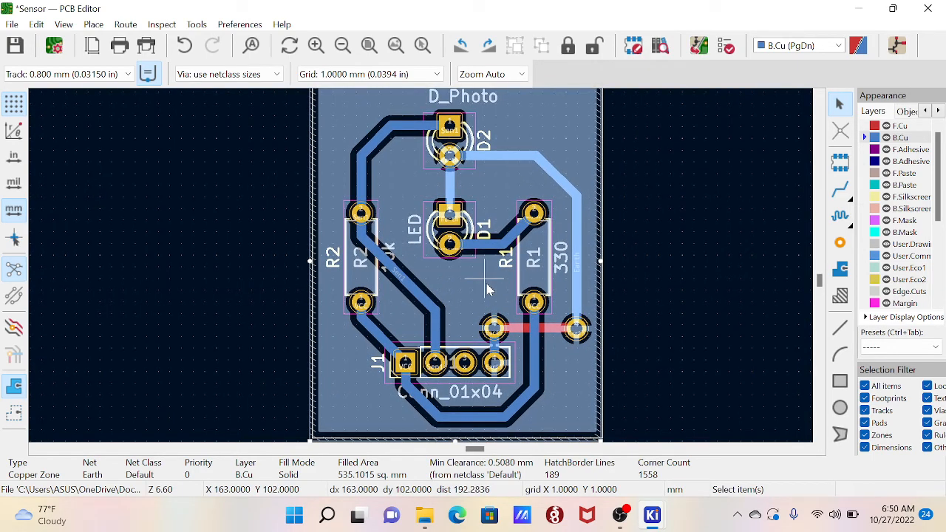
scroll(427, 265, down, 1)
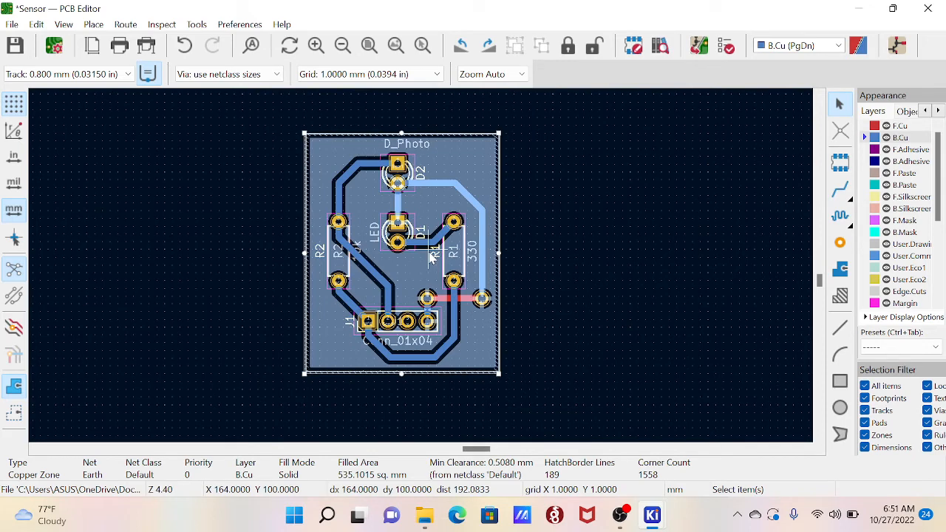
middle_drag(431, 255, 422, 271)
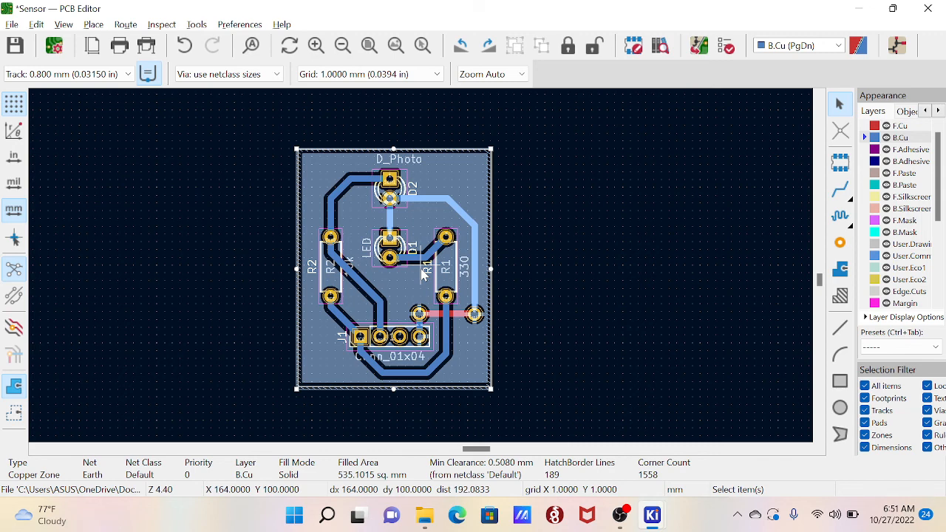
- Show the board in the 3D Viewer and examine the component side with D1, D2, R1, R2 and J1 from an angle
key(alt+3)
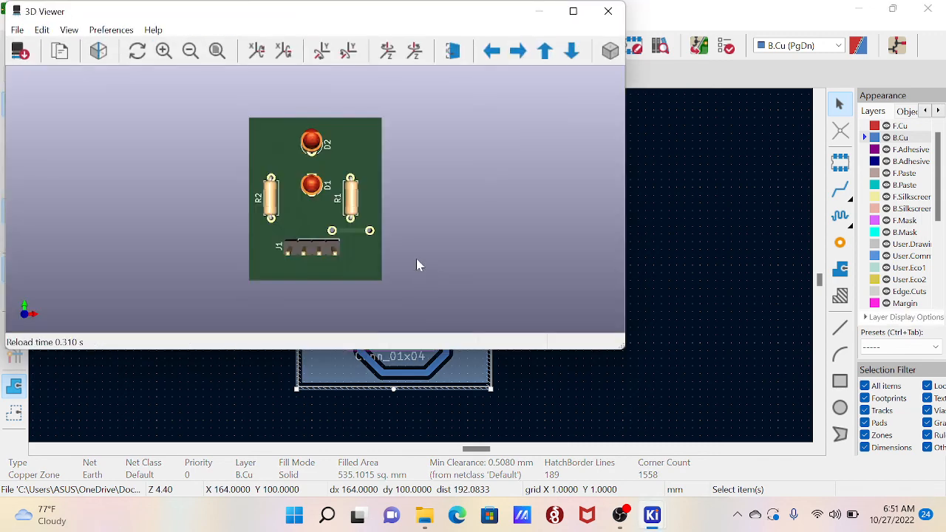
mouse_move(342, 289)
mouse_down()
mouse_move(339, 257)
mouse_move(348, 281)
mouse_up()
scroll(316, 228, down, 1)
drag(501, 314, 606, 228)
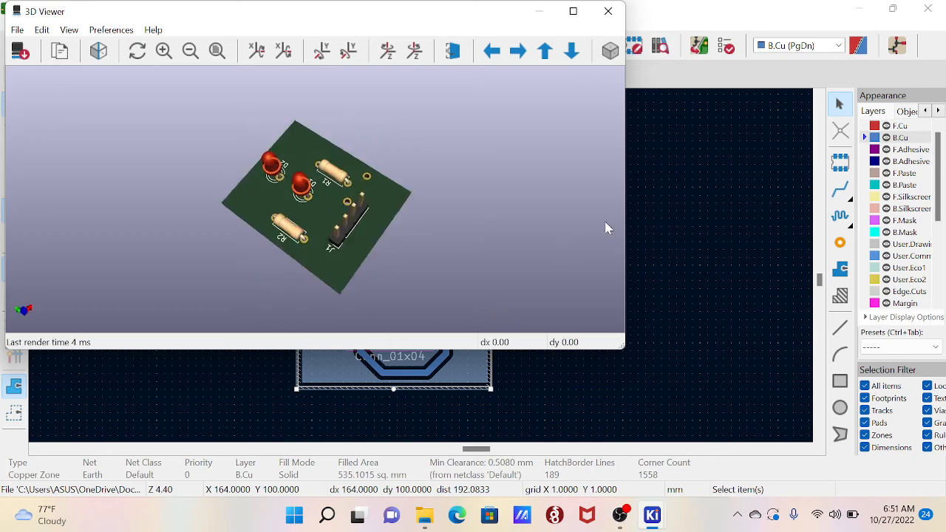
- Examine the tracks and pads on the board's underside in 3D, and return to the layout with the Earth zone deselected
drag(376, 232, 496, 230)
drag(305, 199, 499, 137)
drag(193, 223, 455, 159)
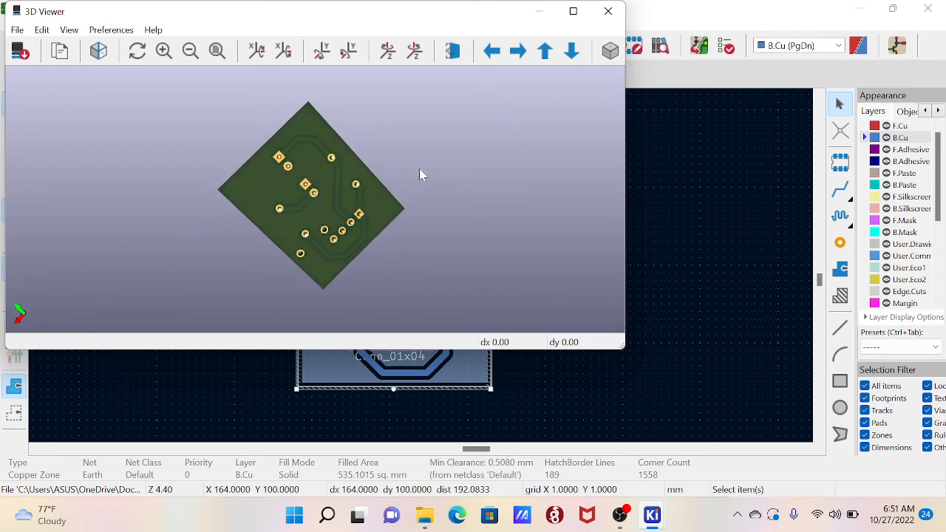
scroll(316, 222, up, 4)
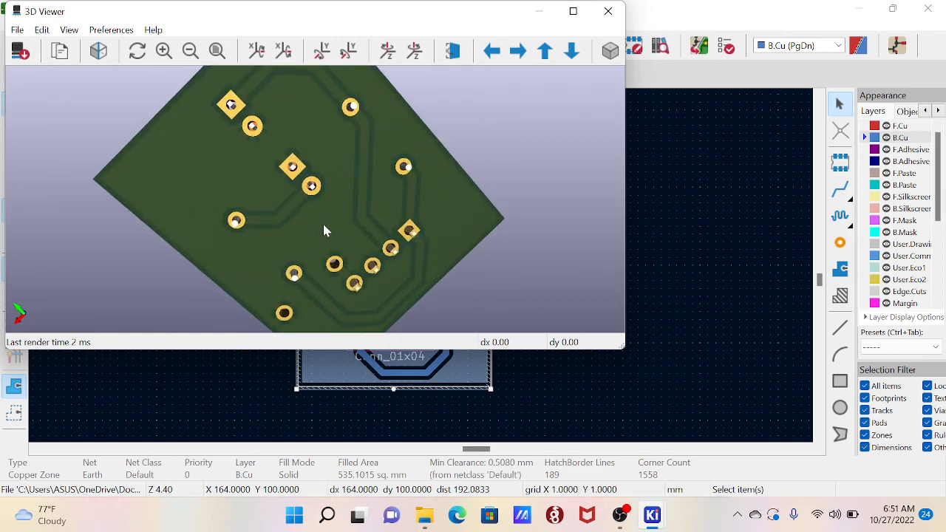
mouse_move(318, 228)
mouse_down()
mouse_move(291, 205)
mouse_move(322, 220)
mouse_up()
scroll(320, 212, down, 3)
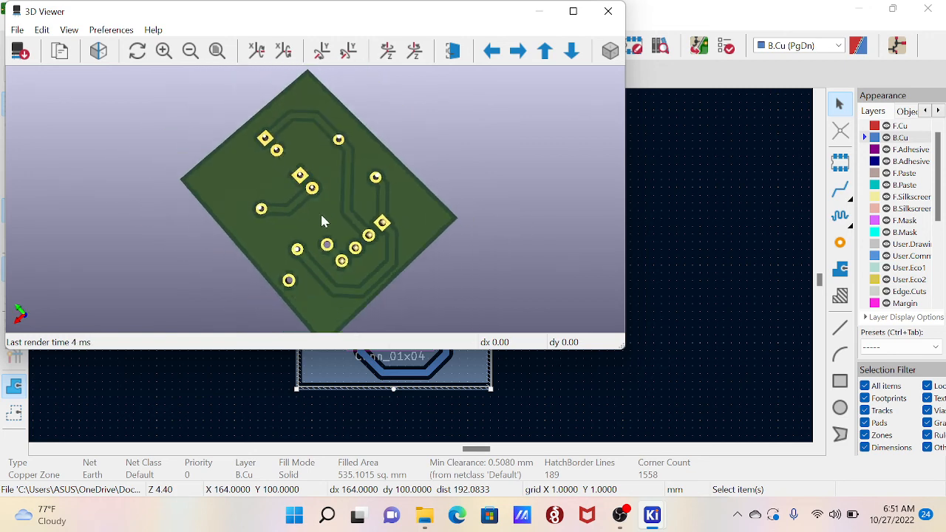
click(616, 15)
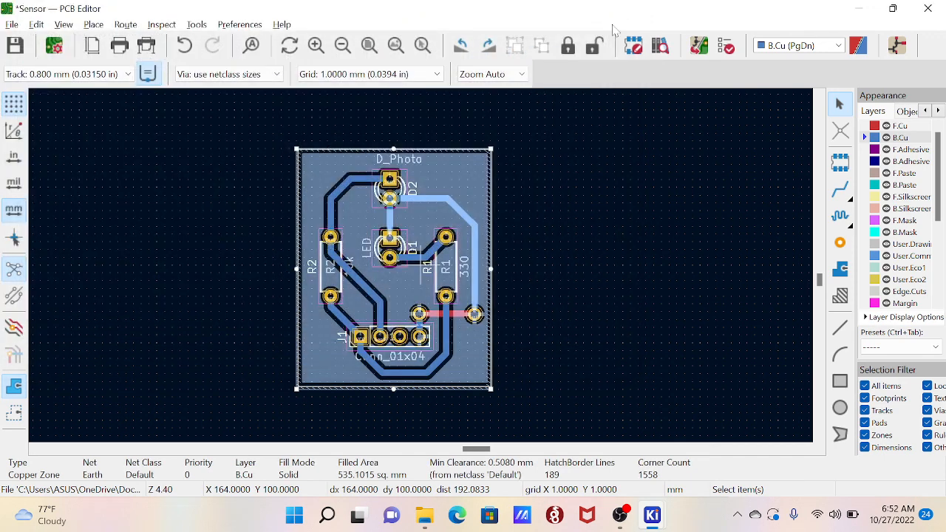
click(559, 161)
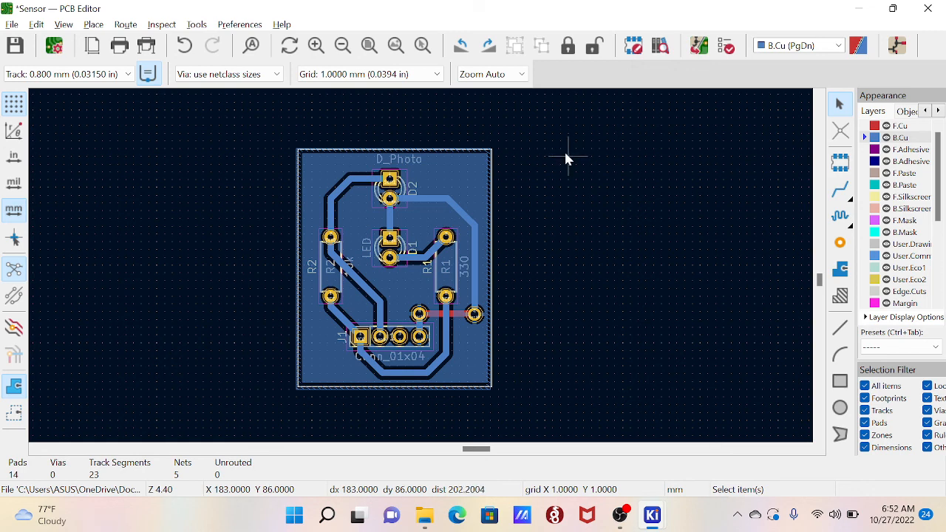
click(620, 515)
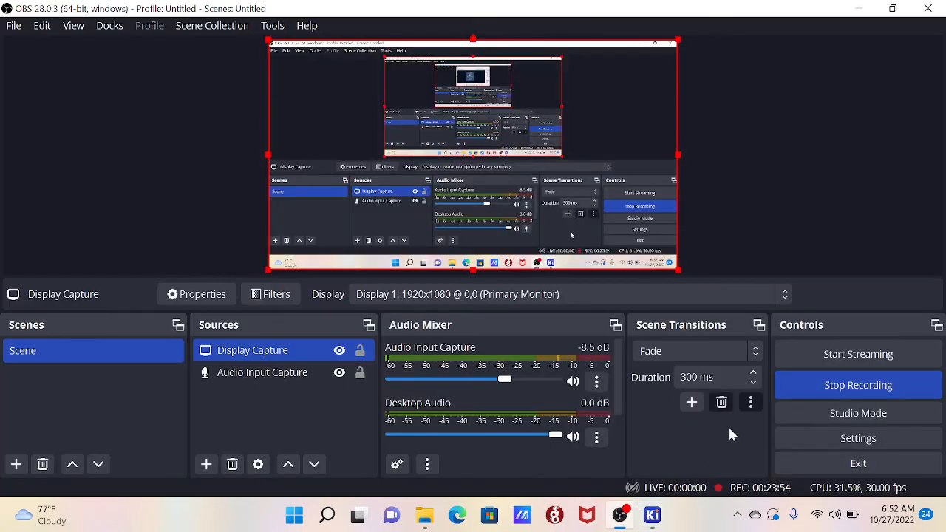